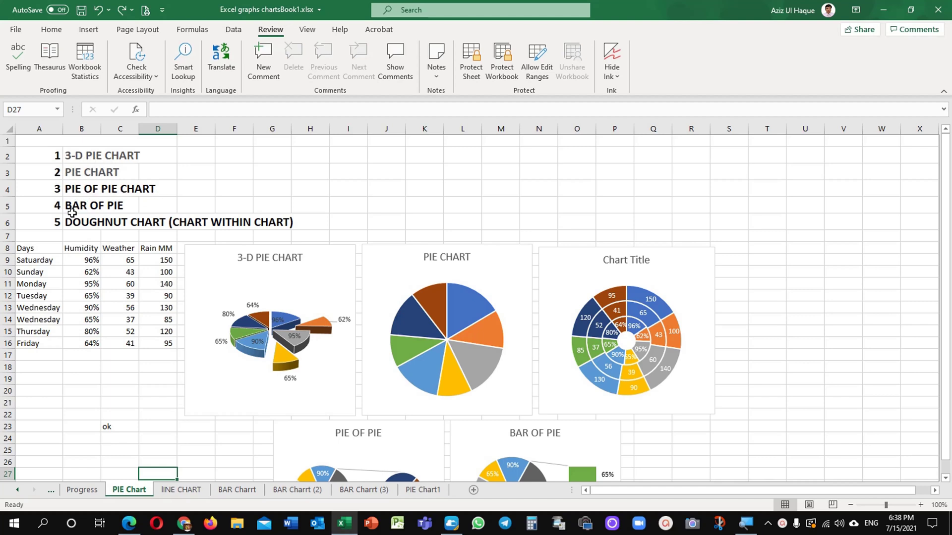
Review the chart type list and the existing pie, doughnut, pie of pie and bar of pie charts on the PIE Chart sheet
{"action": "left_click", "coordinate": [141, 228]}
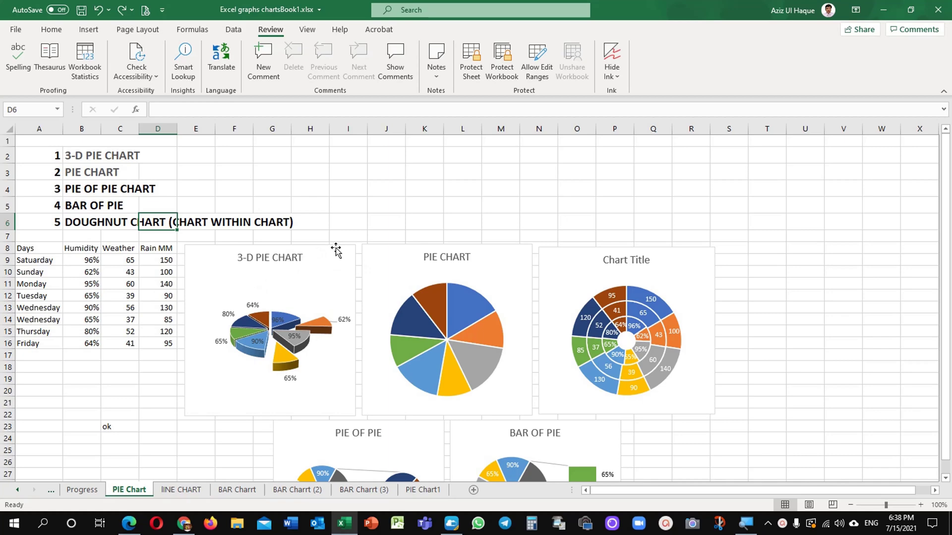
{"action": "scroll", "coordinate": [807, 312], "scroll_direction": "down", "scroll_amount": 2}
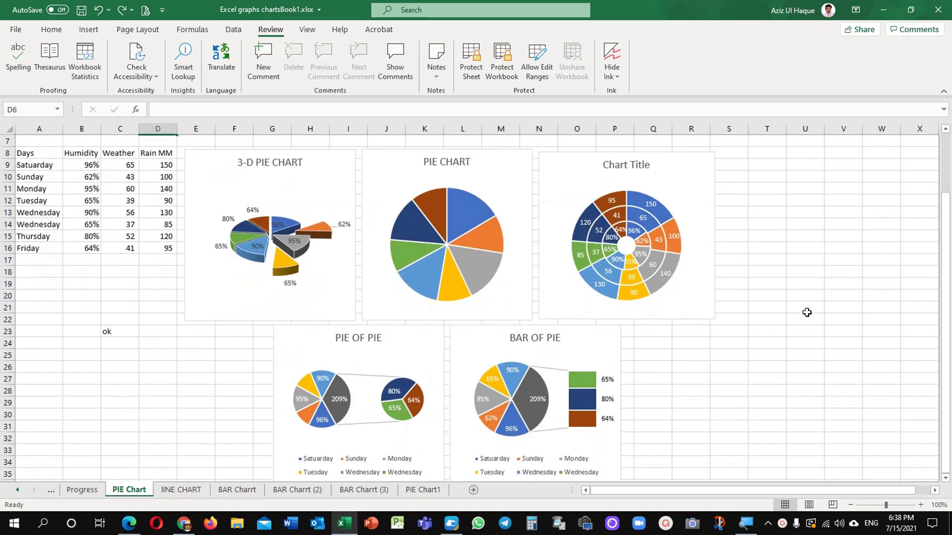
{"action": "scroll", "coordinate": [807, 313], "scroll_direction": "down", "scroll_amount": 1}
{"action": "scroll", "coordinate": [806, 312], "scroll_direction": "up", "scroll_amount": 3}
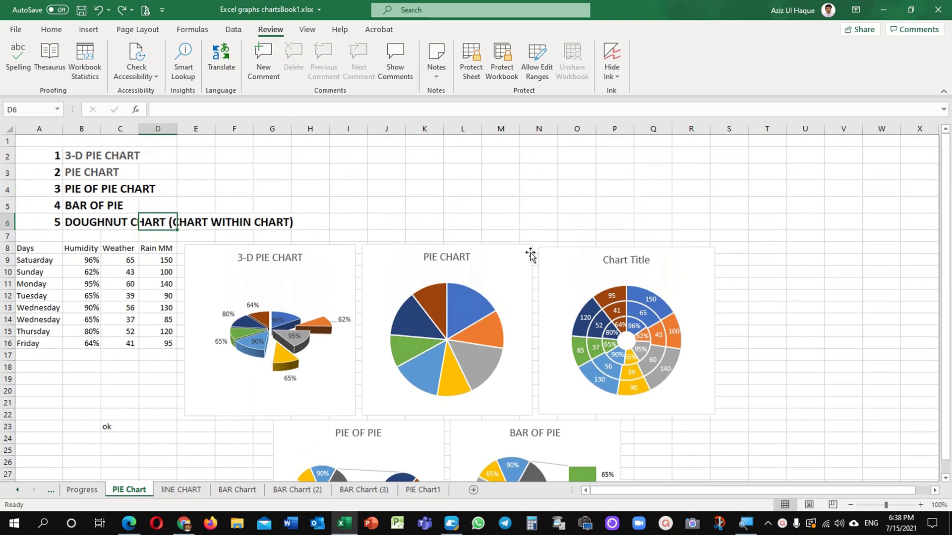
{"action": "left_click", "coordinate": [669, 256]}
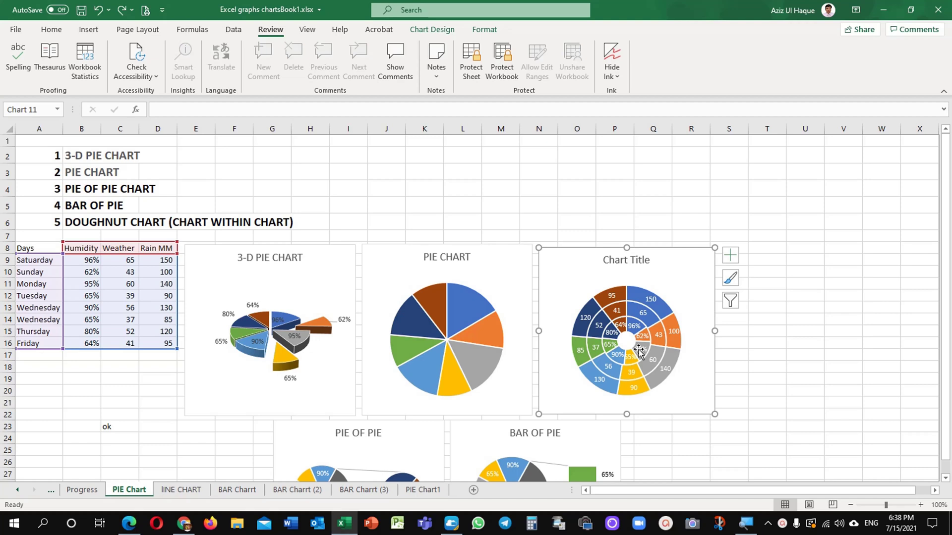
{"action": "left_click", "coordinate": [393, 212]}
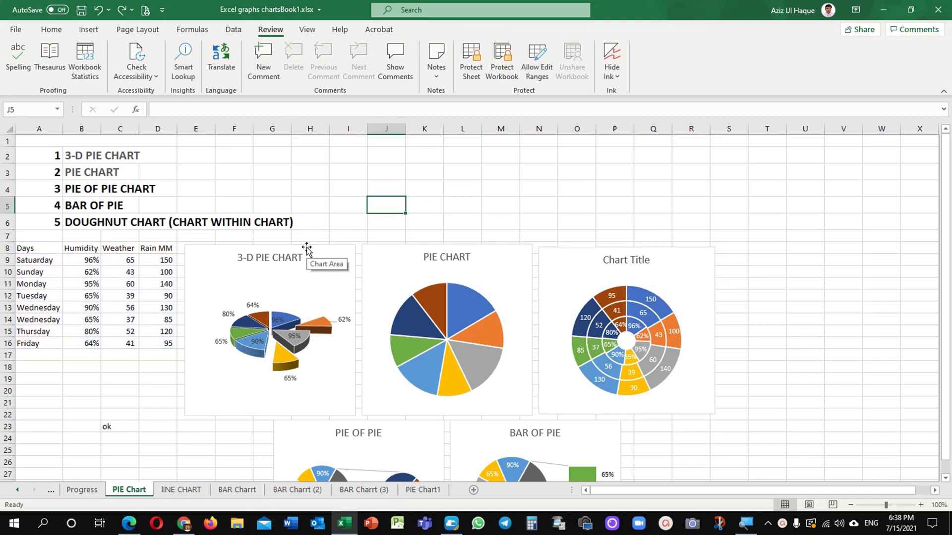
Create a copy of the PIE Chart sheet at the end of the workbook
{"action": "right_click", "coordinate": [143, 490]}
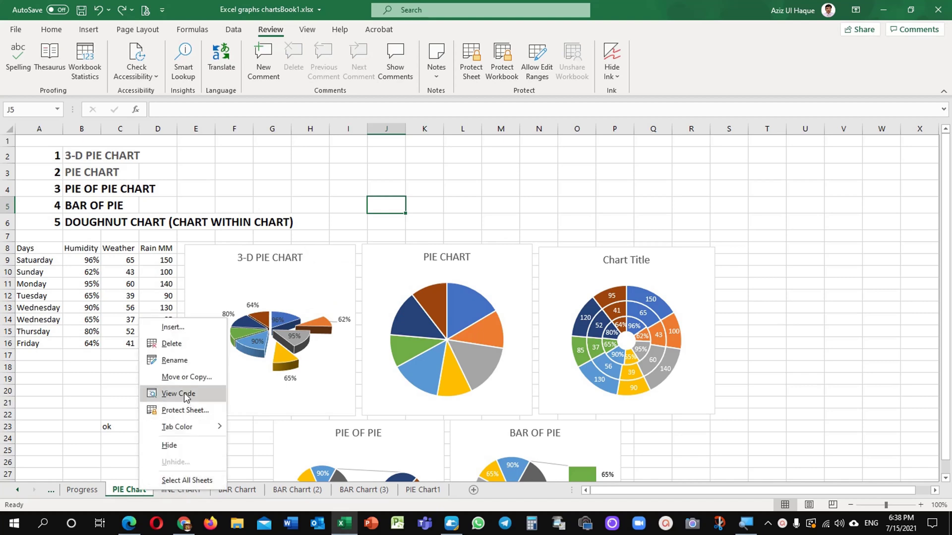
{"action": "left_click", "coordinate": [184, 379]}
{"action": "left_click", "coordinate": [143, 416]}
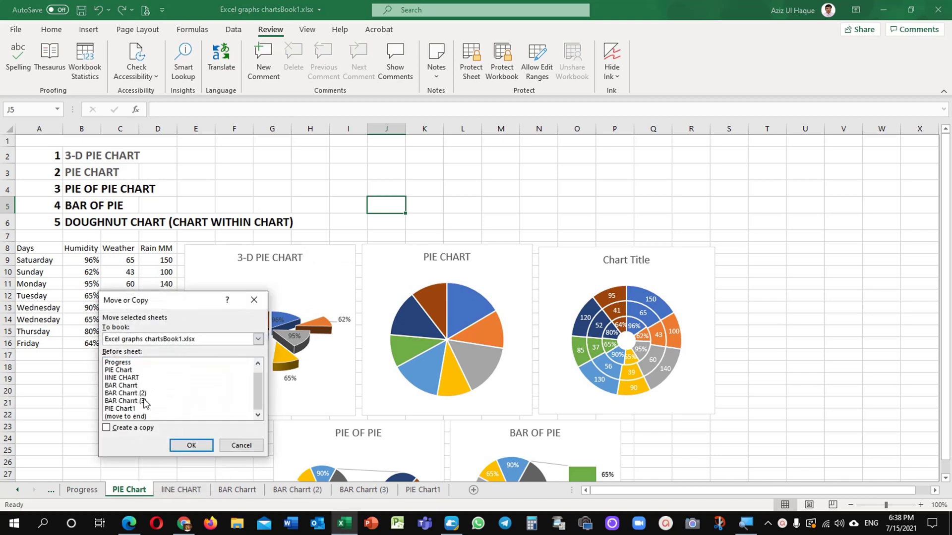
{"action": "left_click", "coordinate": [139, 429]}
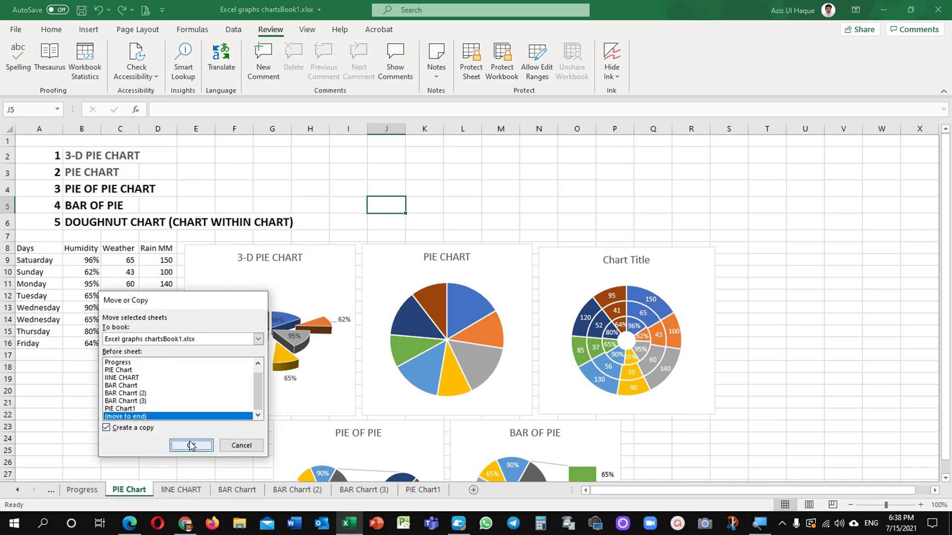
{"action": "left_click", "coordinate": [191, 446]}
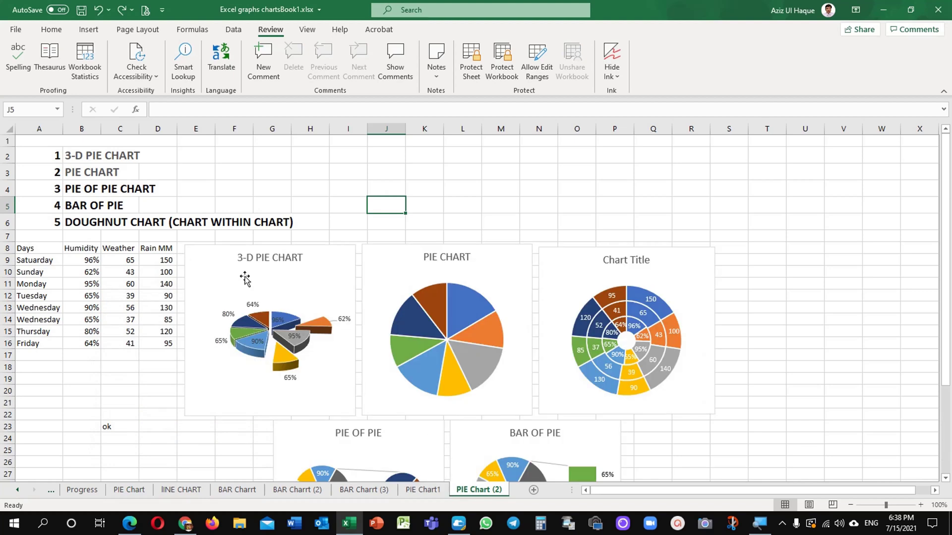
Delete the pie chart, the 3-D pie chart and the doughnut chart from the copied sheet
{"action": "left_click", "coordinate": [255, 250]}
{"action": "left_click", "coordinate": [418, 246]}
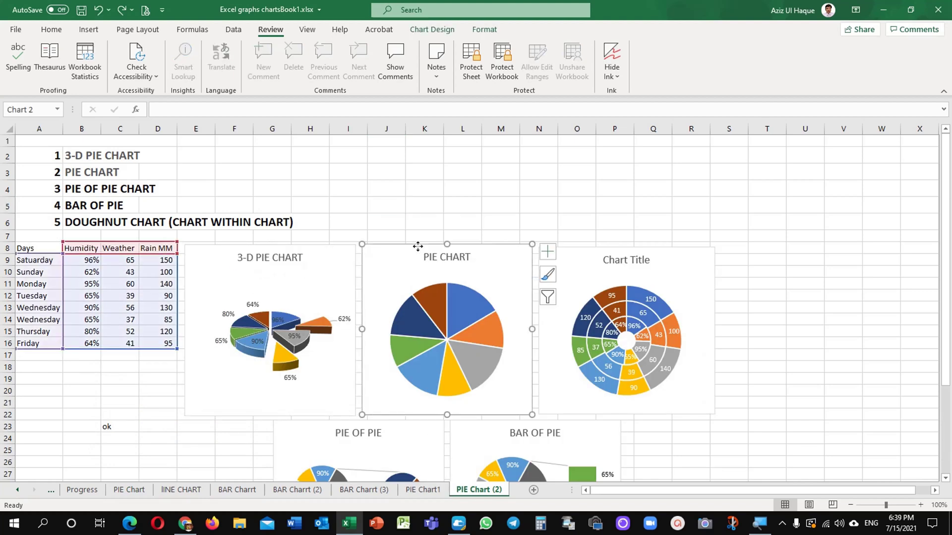
{"action": "key", "text": "Delete"}
{"action": "left_click", "coordinate": [327, 251]}
{"action": "key", "text": "Delete"}
{"action": "left_click", "coordinate": [610, 266]}
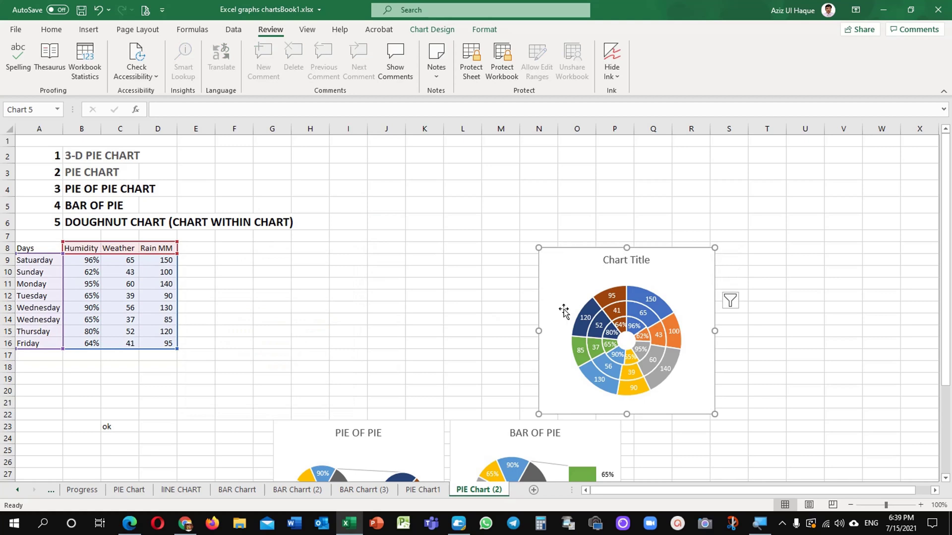
{"action": "key", "text": "Delete"}
Delete the remaining PIE OF PIE and BAR OF PIE charts from the copied sheet
{"action": "left_click", "coordinate": [516, 435]}
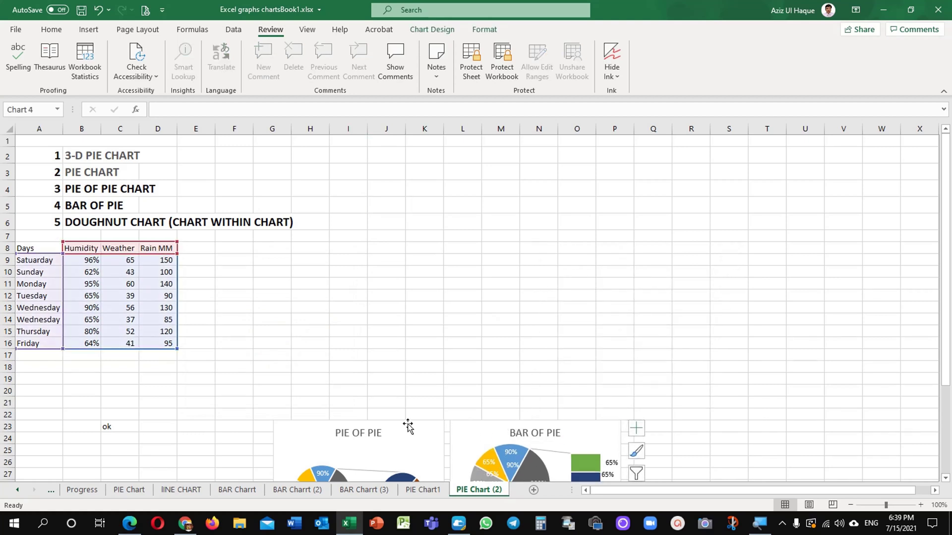
{"action": "left_click", "coordinate": [408, 427]}
{"action": "key", "text": "Delete"}
{"action": "left_click", "coordinate": [471, 426]}
{"action": "key", "text": "Delete"}
{"action": "left_click", "coordinate": [347, 331]}
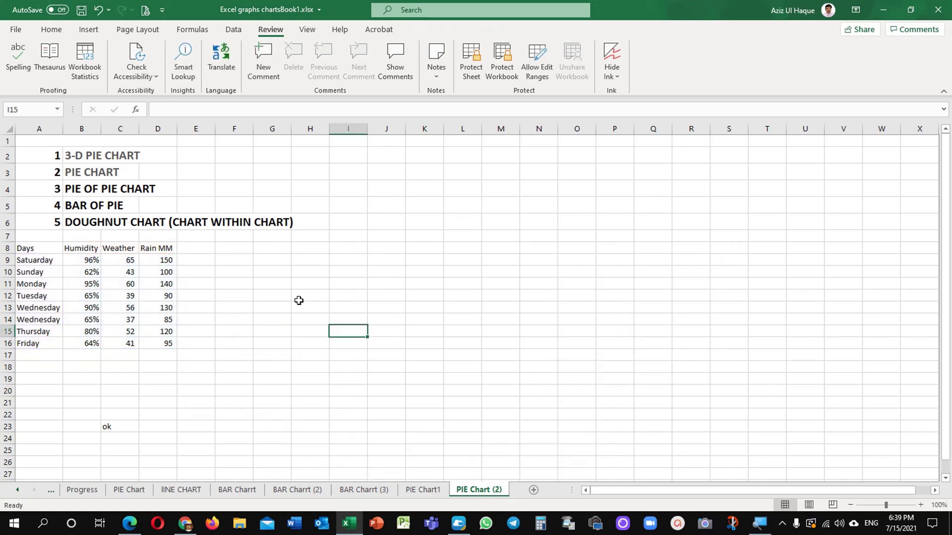
{"action": "left_click", "coordinate": [272, 284]}
Make the table's header row A8:D8 bold
{"action": "left_click_drag", "start_coordinate": [44, 244], "coordinate": [166, 247]}
{"action": "left_click", "coordinate": [52, 30]}
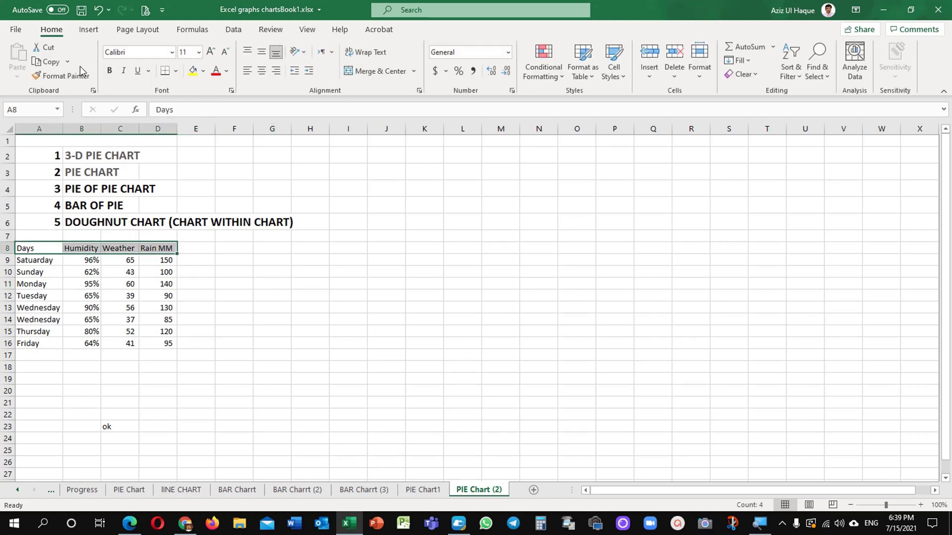
{"action": "left_click", "coordinate": [109, 70]}
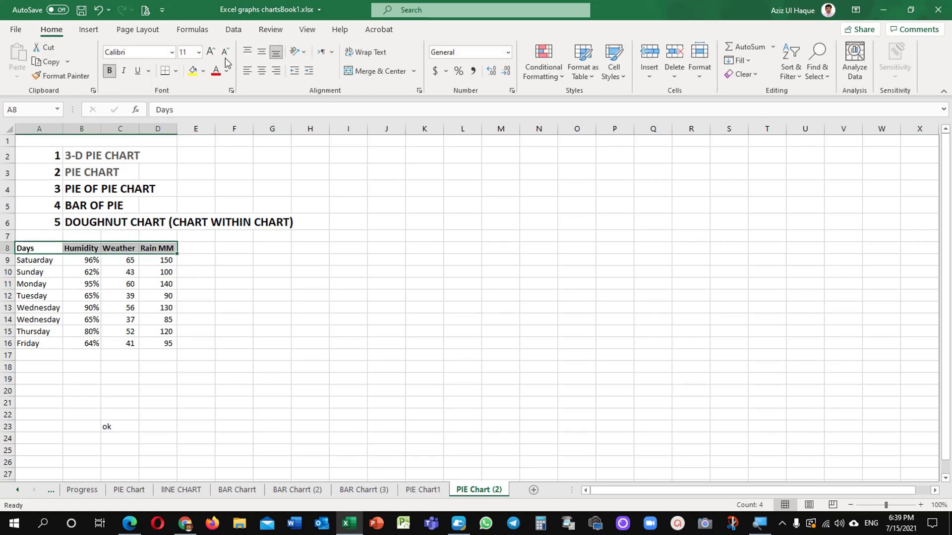
{"action": "left_click", "coordinate": [173, 304]}
Insert a 3-D pie chart from the weather table in A8:D16, including its headers
{"action": "left_click_drag", "start_coordinate": [52, 263], "coordinate": [162, 332]}
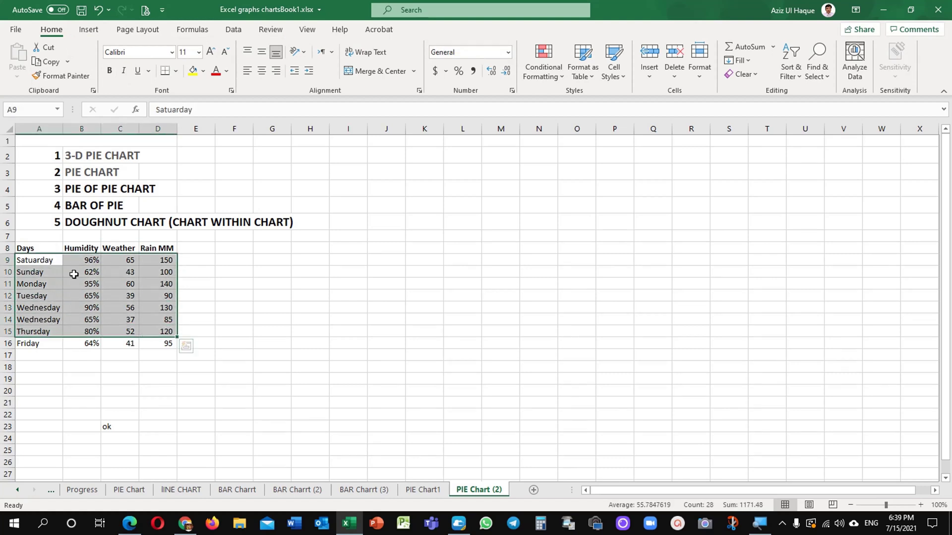
{"action": "left_click_drag", "start_coordinate": [44, 239], "coordinate": [162, 338]}
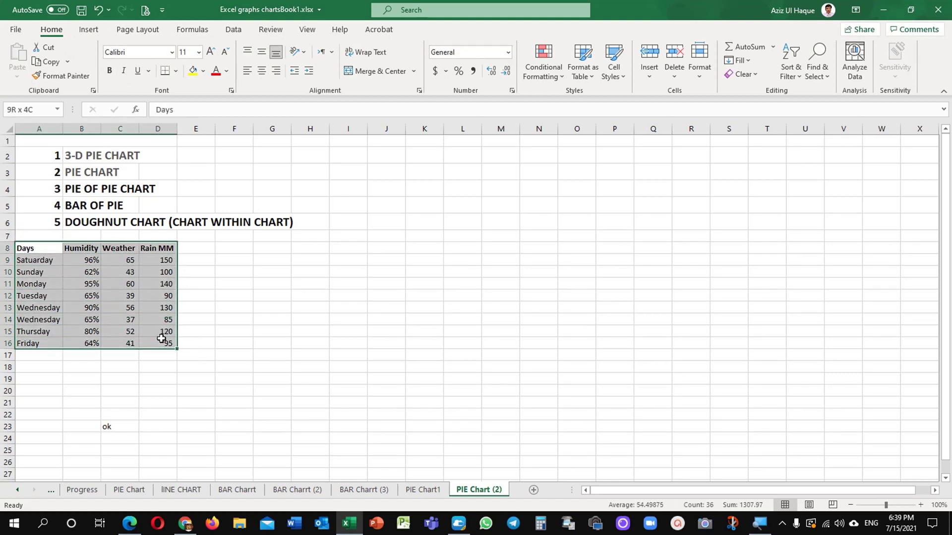
{"action": "left_click", "coordinate": [88, 30]}
{"action": "left_click", "coordinate": [420, 76]}
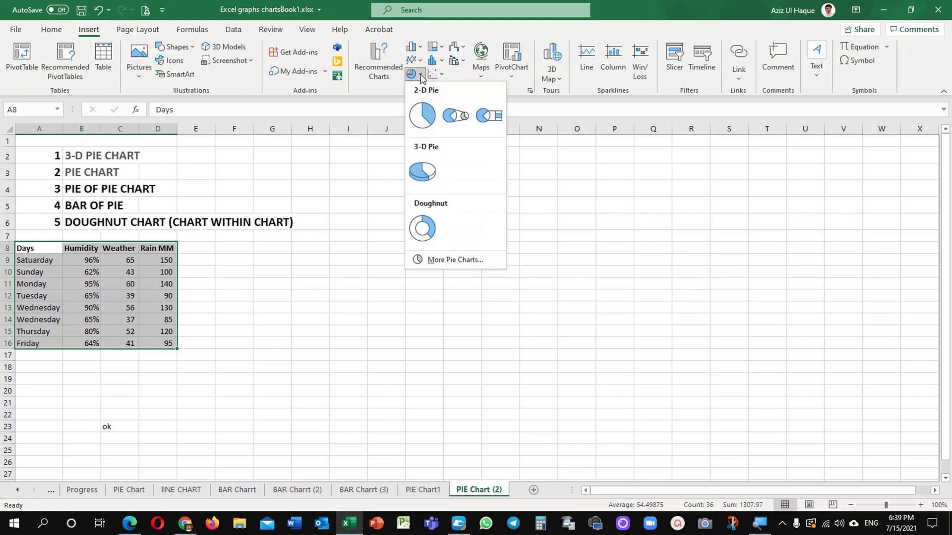
{"action": "left_click", "coordinate": [420, 173]}
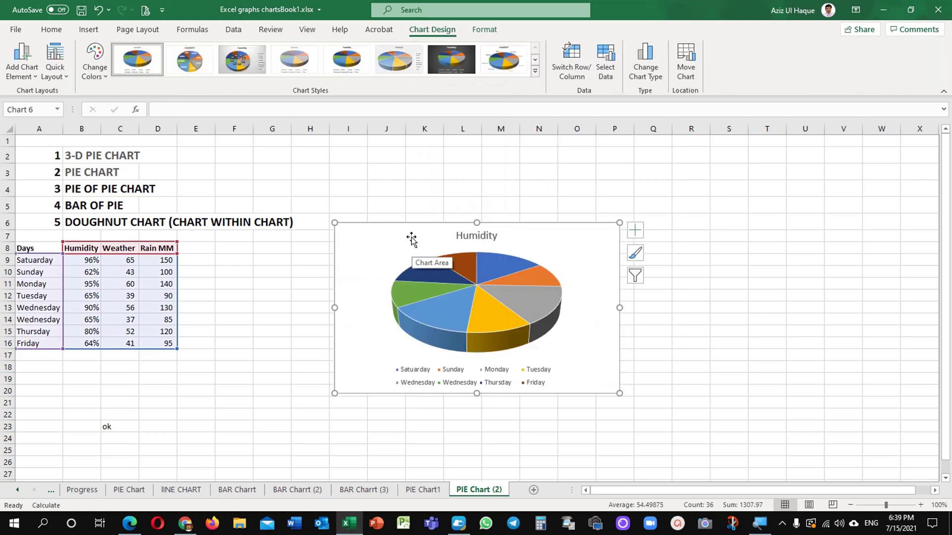
Move the Humidity chart beside the data table and enlarge it to span about columns E to M, rows 8 to 24
{"action": "left_click_drag", "start_coordinate": [403, 224], "coordinate": [269, 240]}
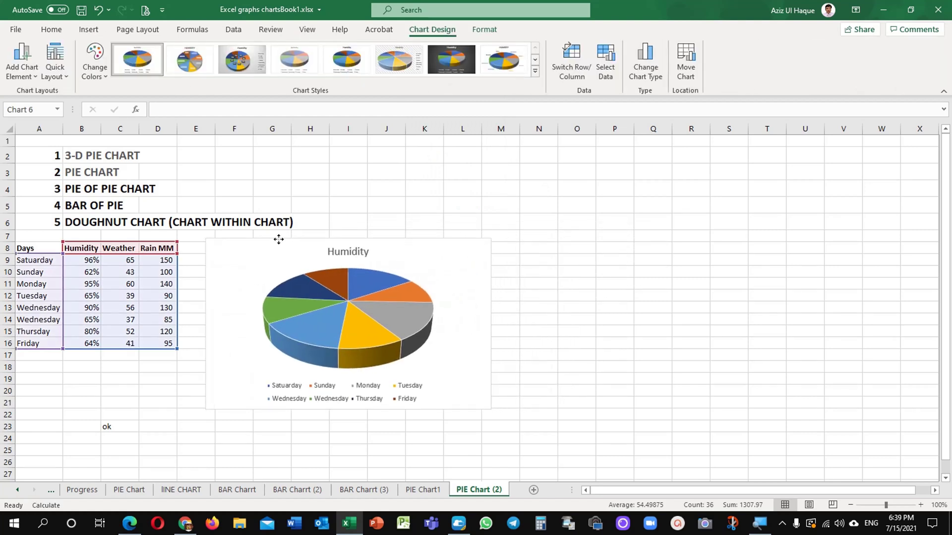
{"action": "left_click_drag", "start_coordinate": [490, 409], "coordinate": [512, 450]}
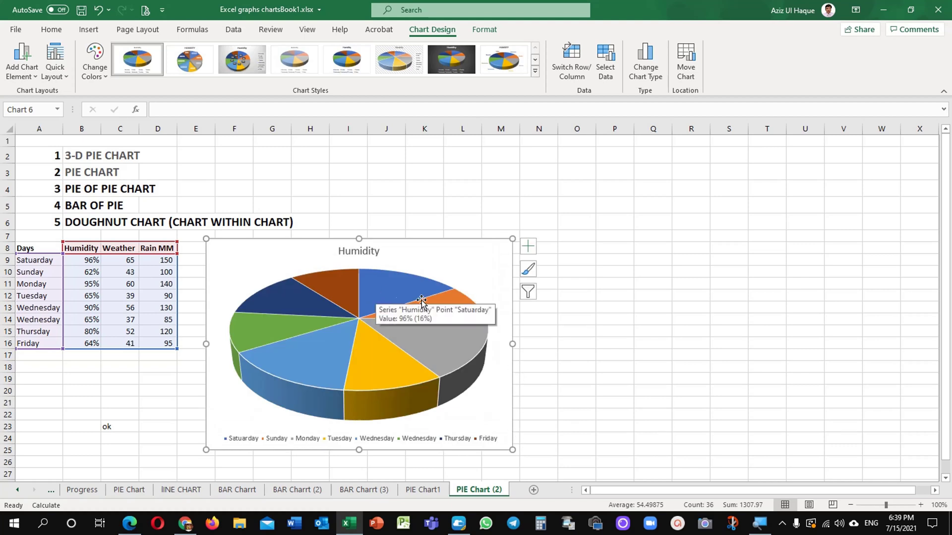
{"action": "mouse_move", "coordinate": [386, 362]}
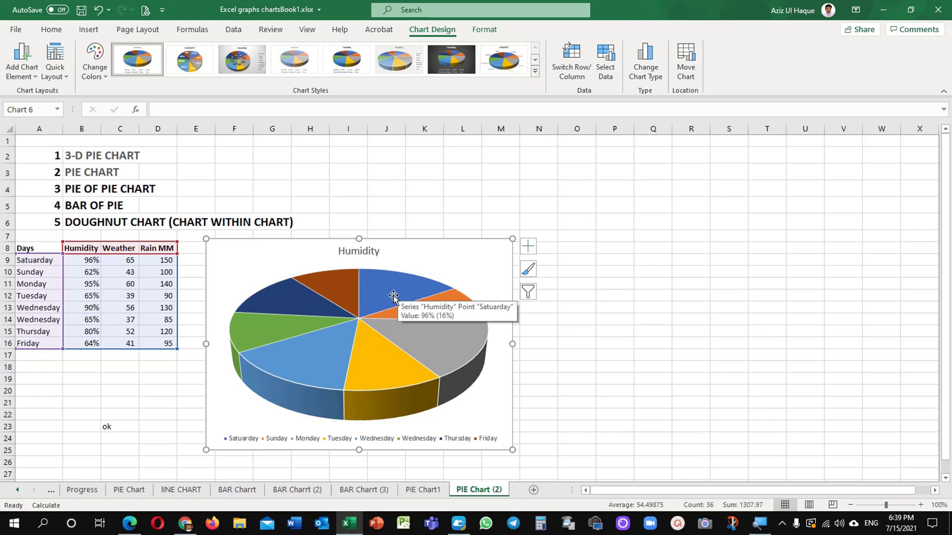
Add data labels to the Humidity series of the 3-D pie chart
{"action": "left_click", "coordinate": [395, 296]}
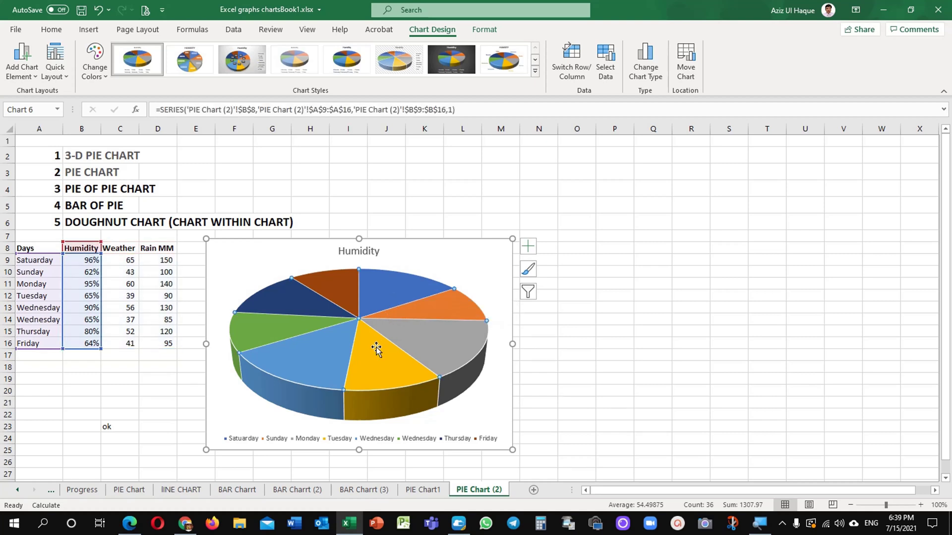
{"action": "left_click", "coordinate": [550, 355]}
{"action": "left_click", "coordinate": [440, 344]}
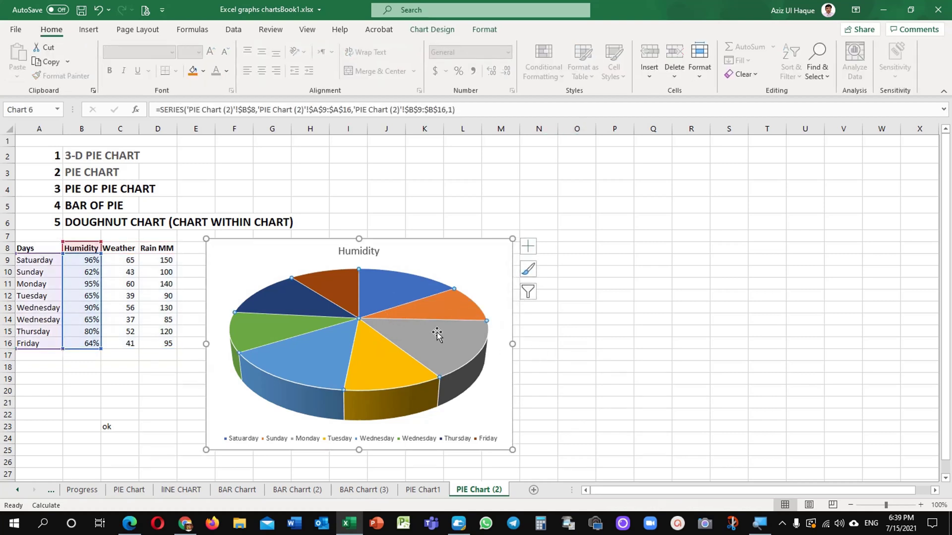
{"action": "right_click", "coordinate": [437, 334]}
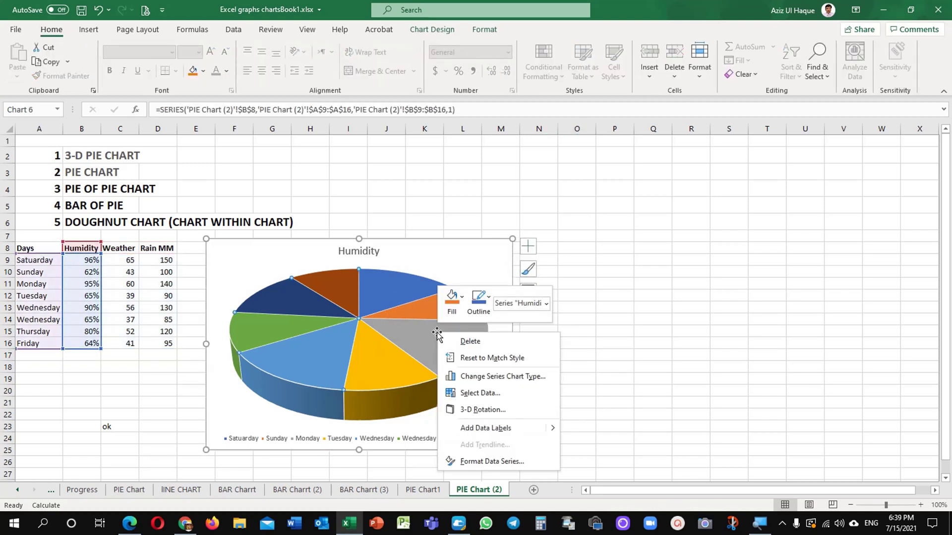
{"action": "left_click", "coordinate": [471, 430]}
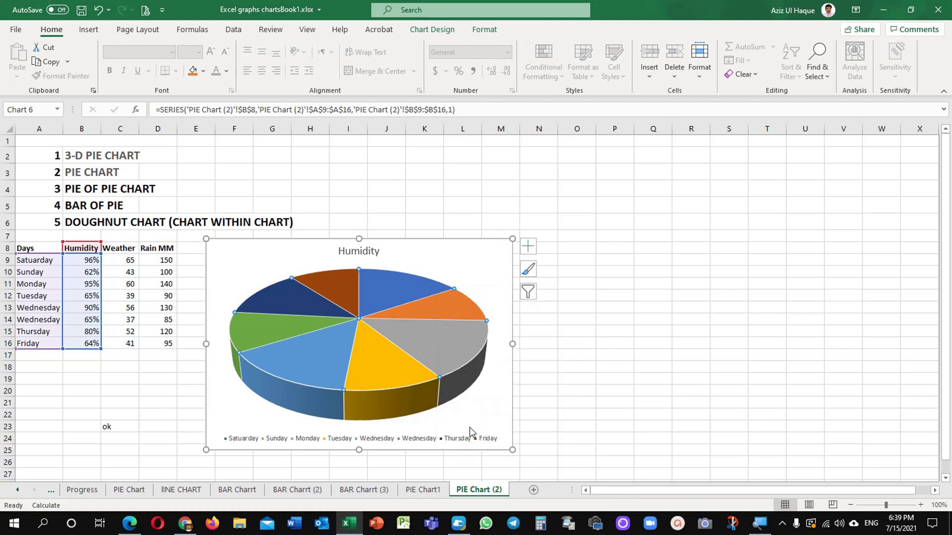
{"action": "left_click", "coordinate": [382, 375]}
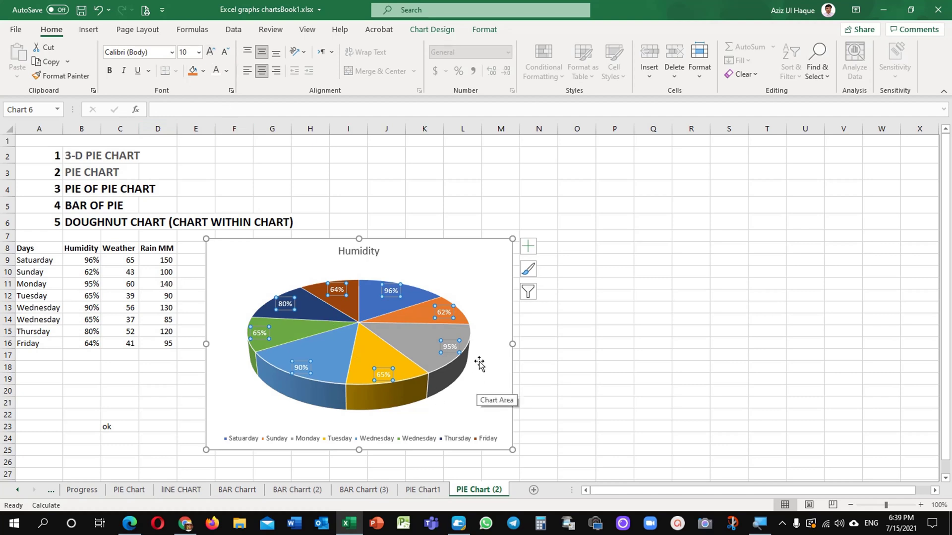
Set the Humidity series' pie explosion to 7% so that all slices separate
{"action": "left_click", "coordinate": [412, 343]}
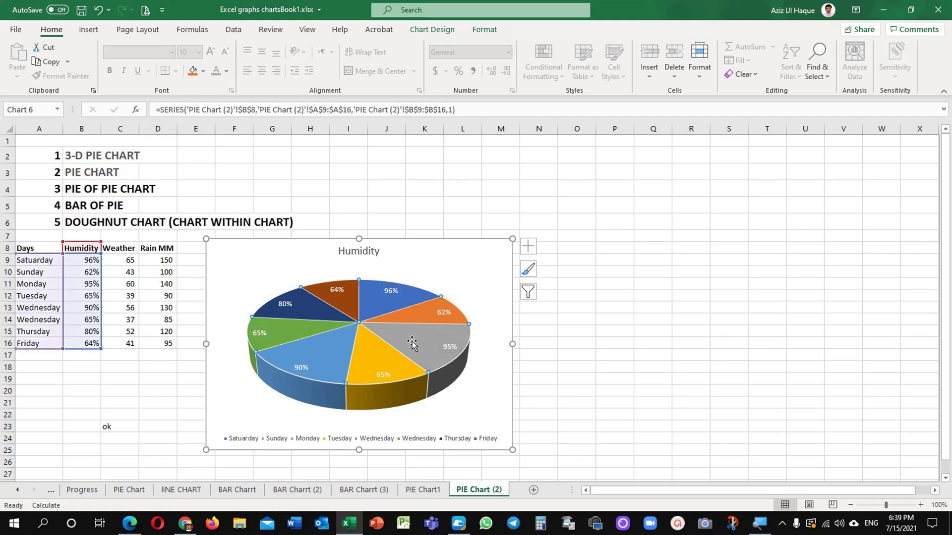
{"action": "right_click", "coordinate": [412, 343]}
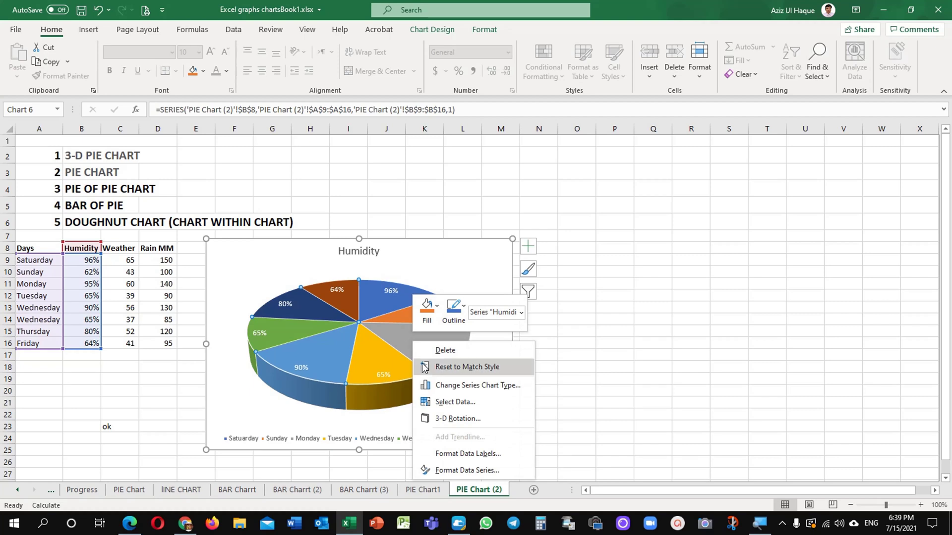
{"action": "left_click", "coordinate": [464, 471]}
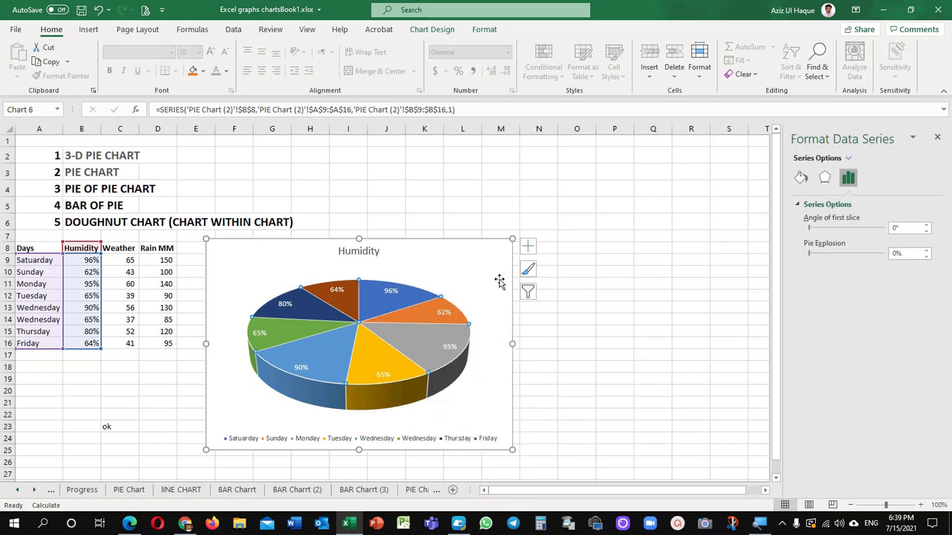
{"action": "left_click", "coordinate": [484, 285]}
{"action": "left_click", "coordinate": [379, 304]}
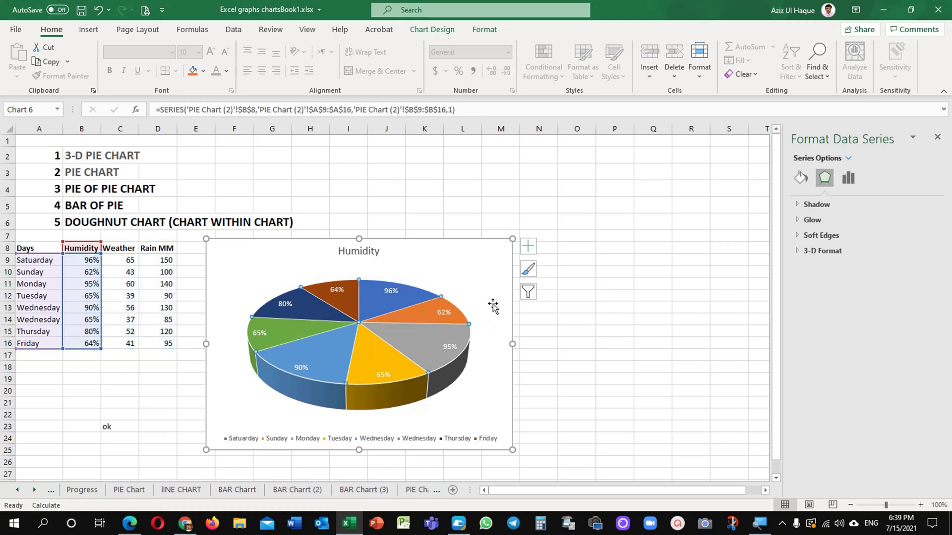
{"action": "left_click", "coordinate": [849, 178]}
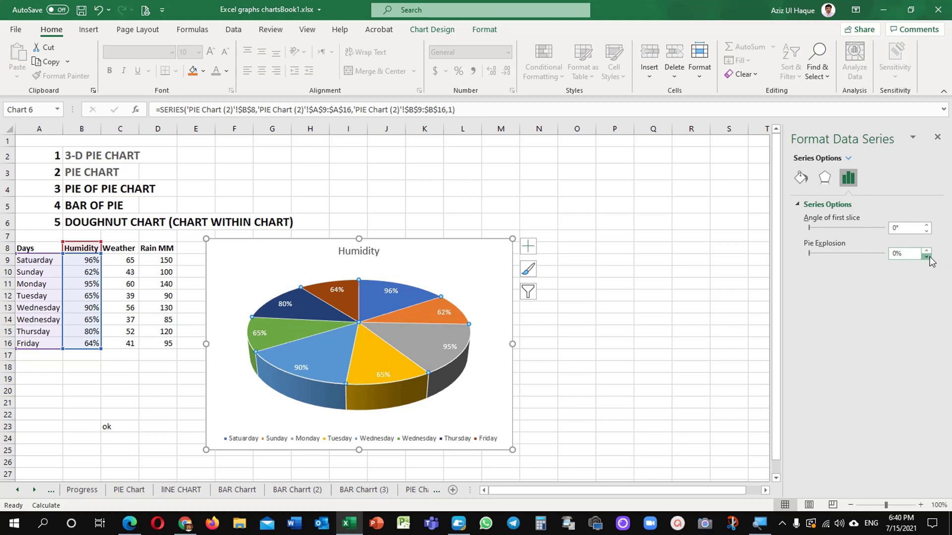
{"action": "left_click", "coordinate": [926, 251]}
{"action": "left_click", "coordinate": [926, 251]}
{"action": "left_click", "coordinate": [926, 251]}
{"action": "left_click", "coordinate": [926, 251]}
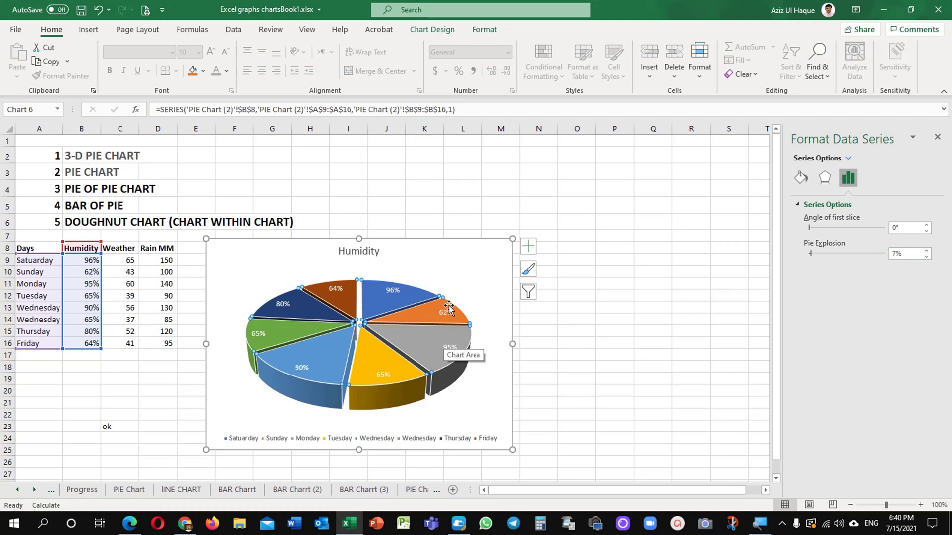
{"action": "left_click", "coordinate": [483, 292]}
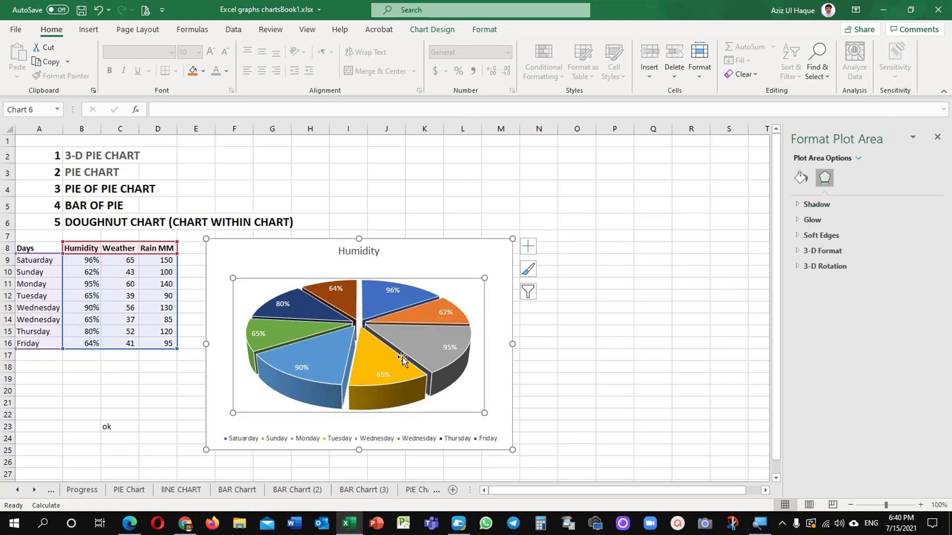
{"action": "left_click", "coordinate": [434, 346]}
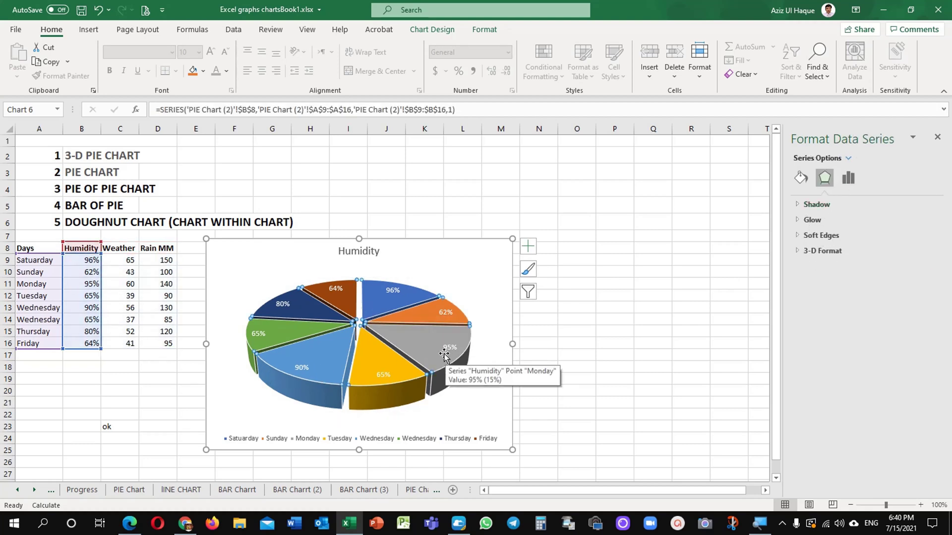
Set the point explosion of only the Monday slice in the 3-D pie chart to 32%
{"action": "left_click", "coordinate": [449, 348]}
{"action": "left_click", "coordinate": [420, 348]}
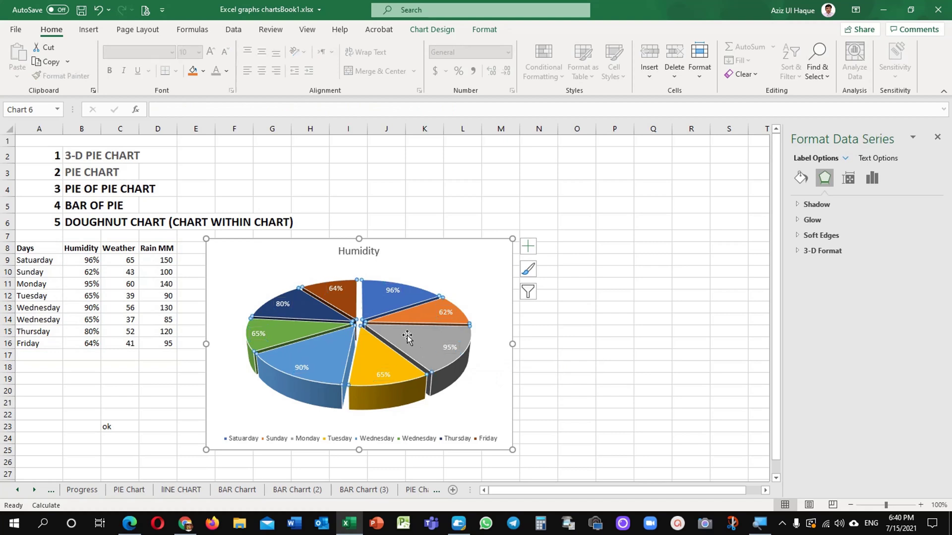
{"action": "left_click", "coordinate": [408, 341]}
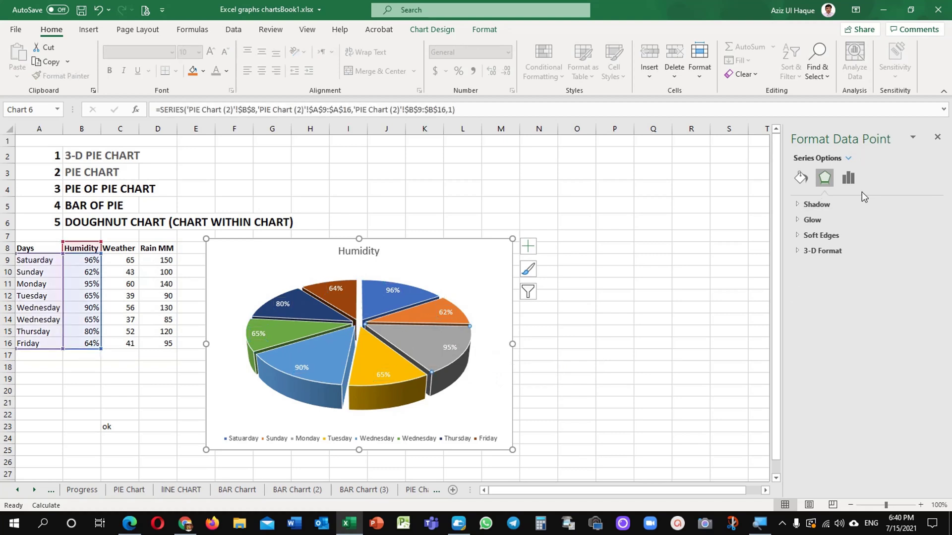
{"action": "left_click", "coordinate": [849, 180]}
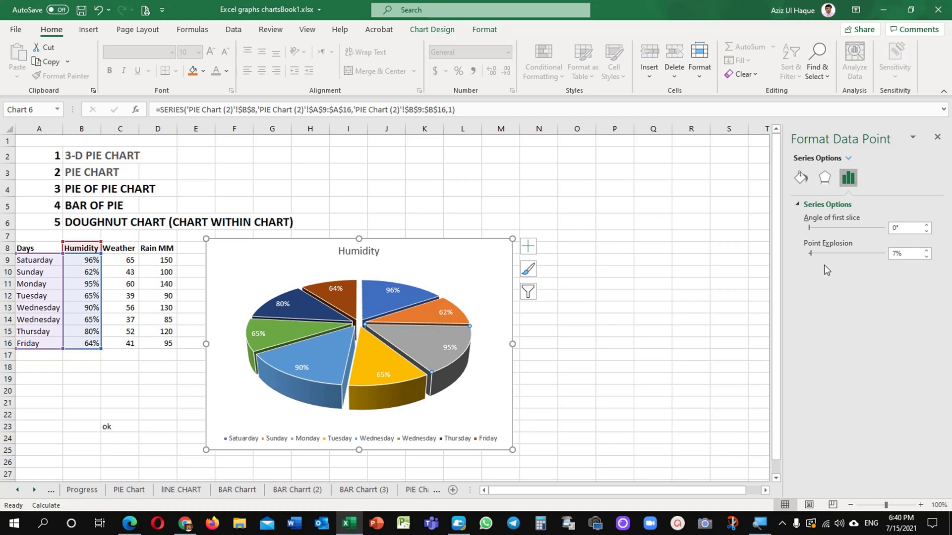
{"action": "left_click", "coordinate": [926, 251]}
{"action": "left_click", "coordinate": [926, 251]}
{"action": "left_click", "coordinate": [926, 251]}
{"action": "left_click", "coordinate": [926, 251]}
{"action": "left_click", "coordinate": [926, 251]}
{"action": "left_click", "coordinate": [926, 251]}
{"action": "left_click", "coordinate": [926, 251]}
{"action": "left_click", "coordinate": [926, 250]}
{"action": "left_click", "coordinate": [926, 251]}
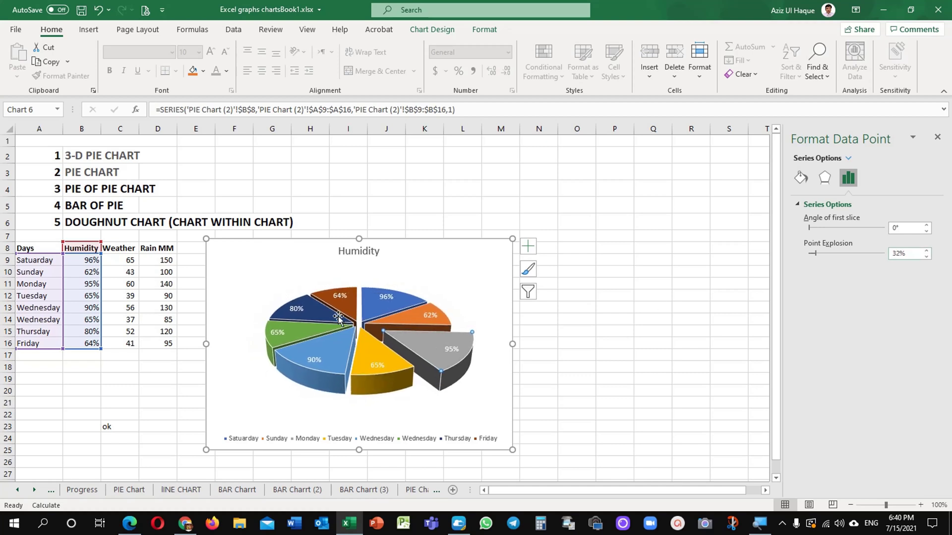
Set the point explosion of only the Satuarday slice in the 3-D pie chart to 63%
{"action": "left_click", "coordinate": [385, 298]}
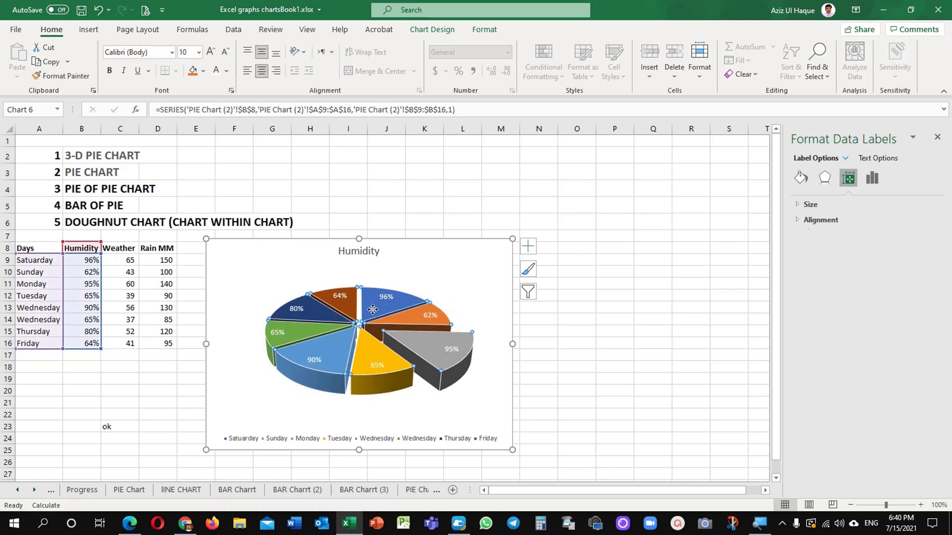
{"action": "left_click", "coordinate": [372, 310]}
{"action": "left_click", "coordinate": [373, 310]}
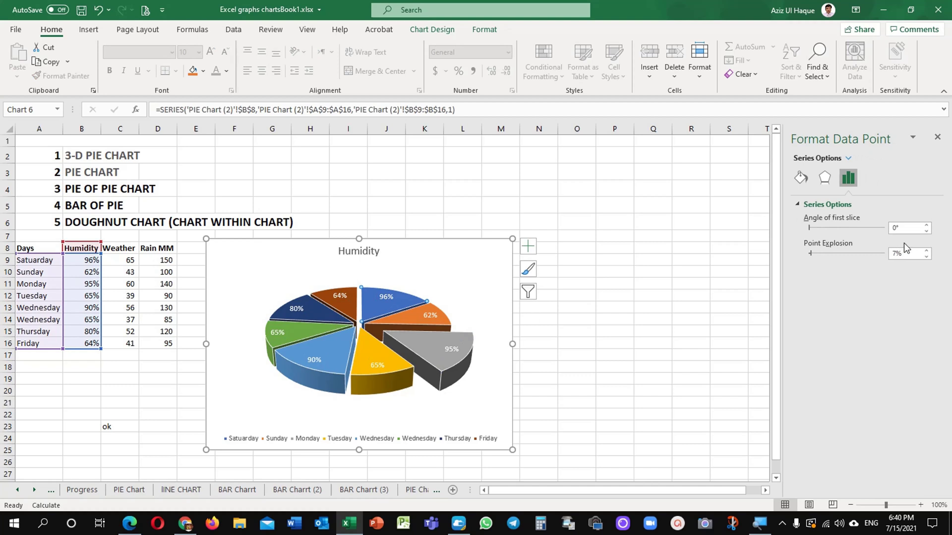
{"action": "left_click", "coordinate": [926, 251]}
{"action": "left_click", "coordinate": [926, 251]}
{"action": "left_click", "coordinate": [926, 251]}
{"action": "left_click", "coordinate": [926, 251]}
{"action": "left_click", "coordinate": [926, 251]}
{"action": "left_click", "coordinate": [926, 251]}
{"action": "left_click", "coordinate": [926, 251]}
{"action": "left_click", "coordinate": [926, 251]}
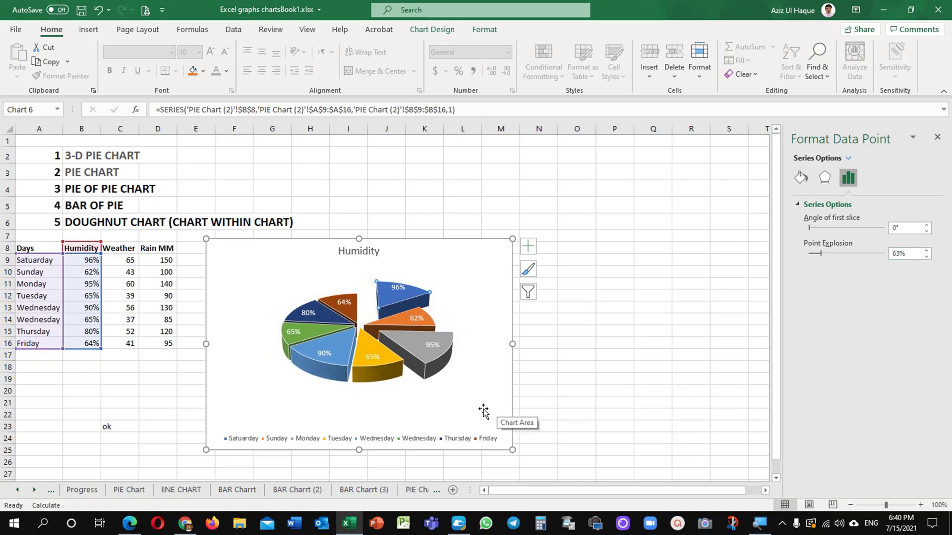
Filter the 3-D pie chart to show the Weather series instead of Humidity
{"action": "left_click", "coordinate": [474, 277]}
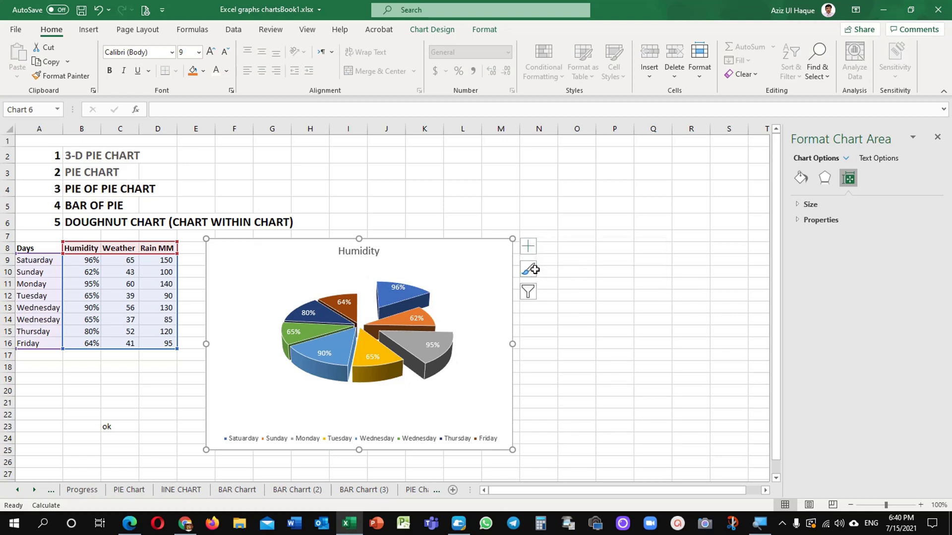
{"action": "left_click", "coordinate": [529, 292]}
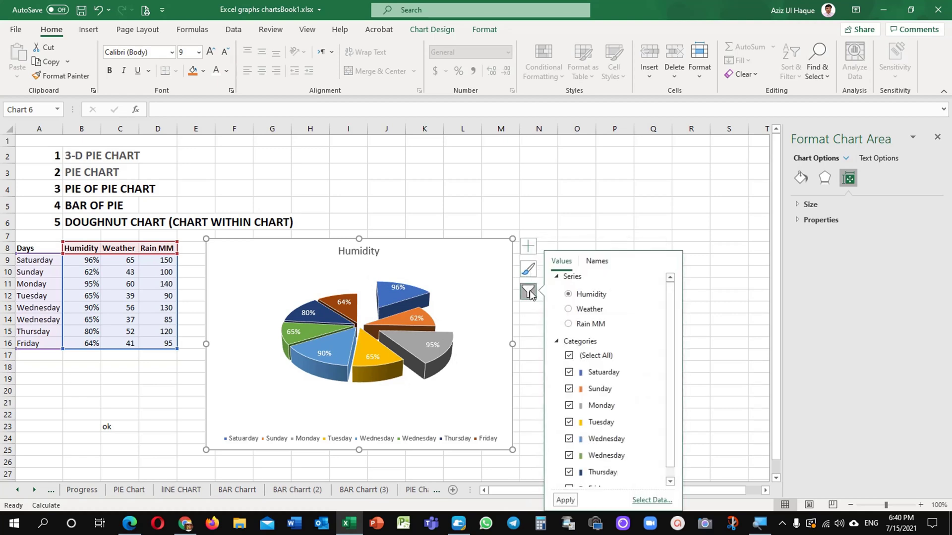
{"action": "left_click", "coordinate": [570, 310]}
{"action": "left_click", "coordinate": [560, 500]}
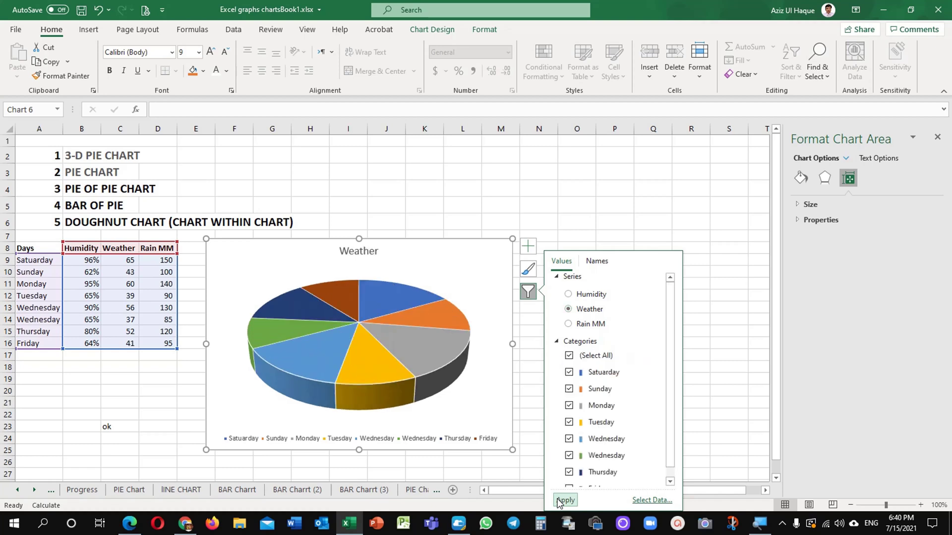
Switch the 3-D pie chart to the Rain MM series and add data labels to its slices
{"action": "left_click", "coordinate": [569, 324]}
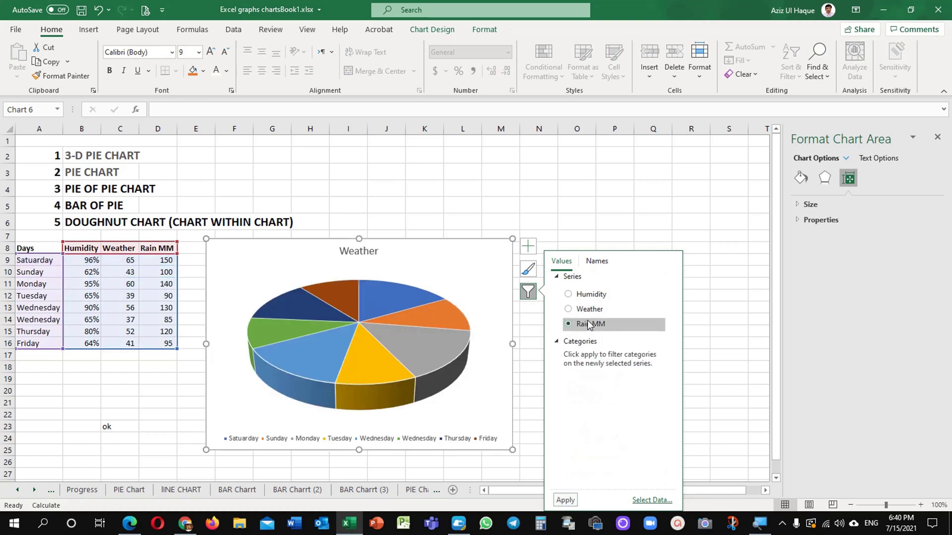
{"action": "left_click", "coordinate": [566, 500]}
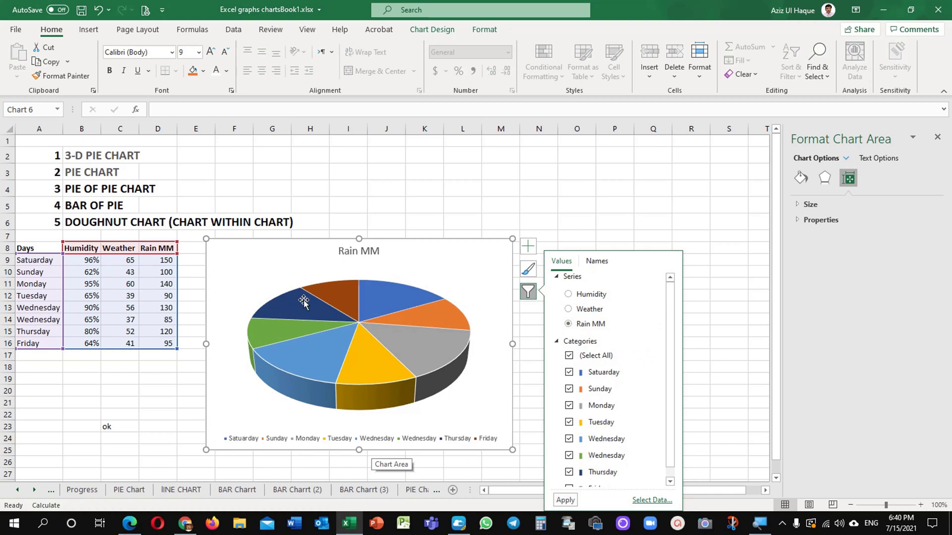
{"action": "right_click", "coordinate": [339, 296]}
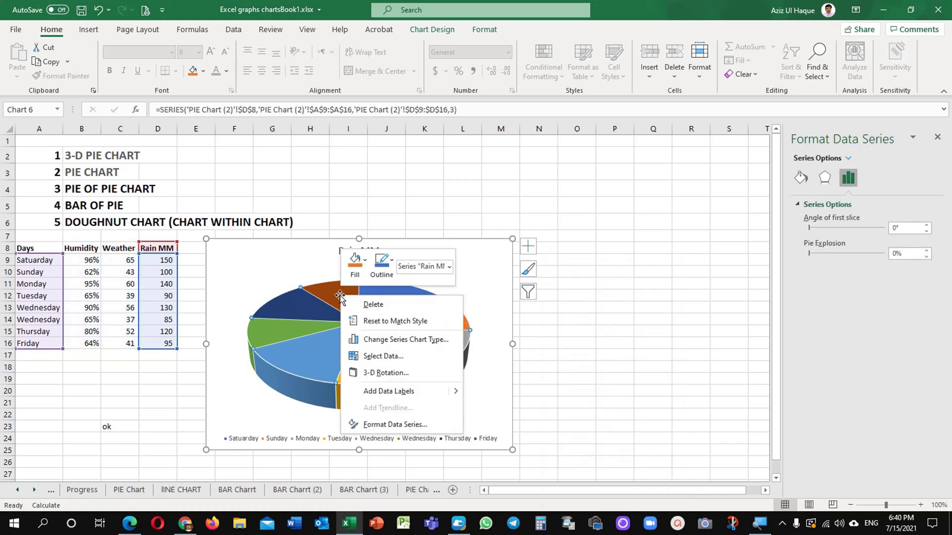
{"action": "left_click", "coordinate": [382, 392]}
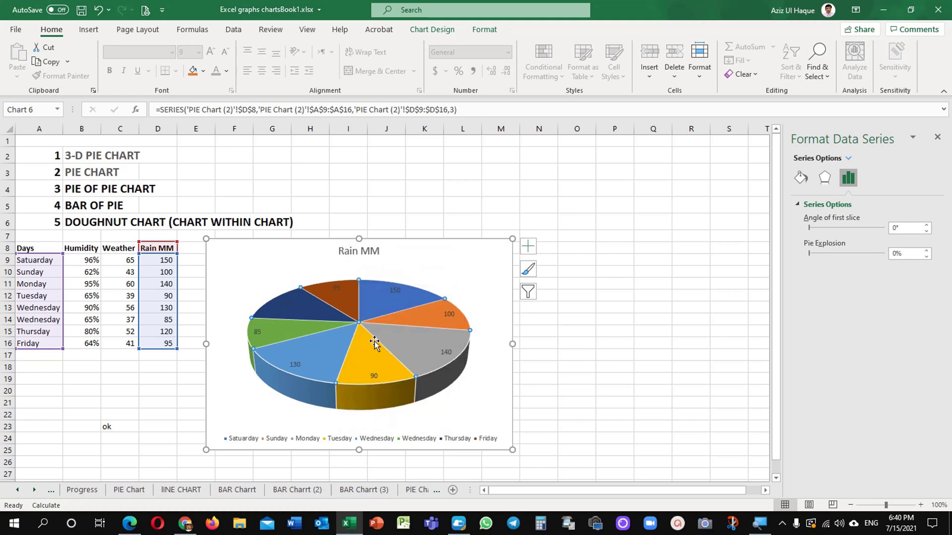
Format the Rain MM data labels in the 3-D pie chart as size 10, white and bold
{"action": "left_click", "coordinate": [397, 292]}
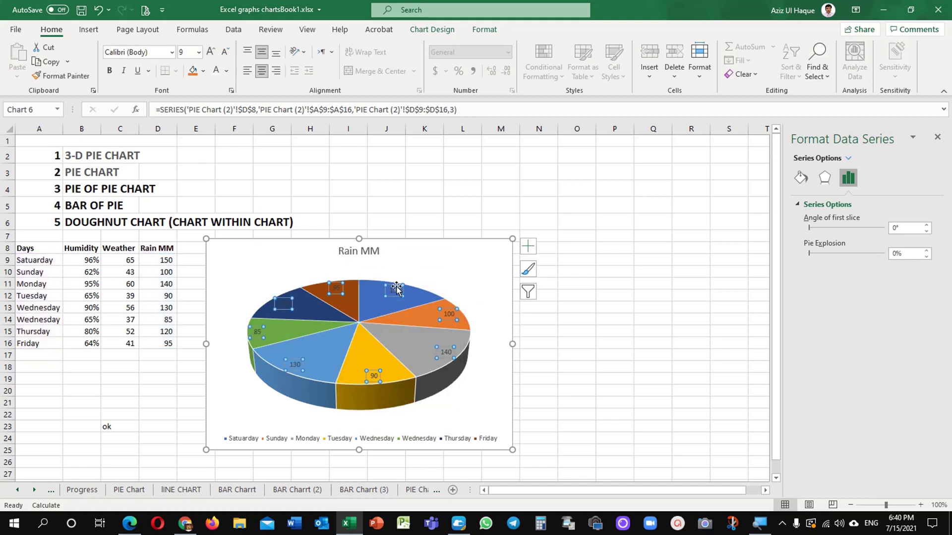
{"action": "left_click", "coordinate": [210, 53]}
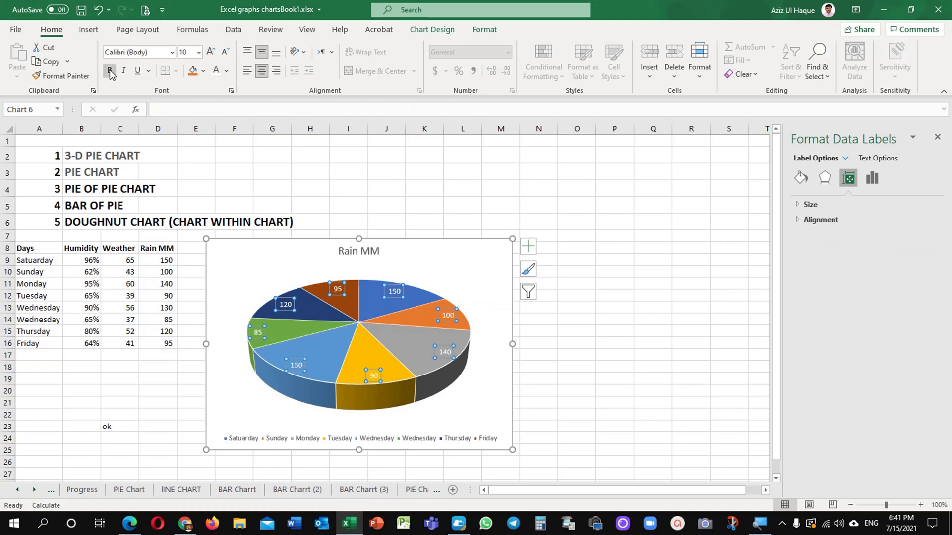
{"action": "left_click", "coordinate": [402, 337]}
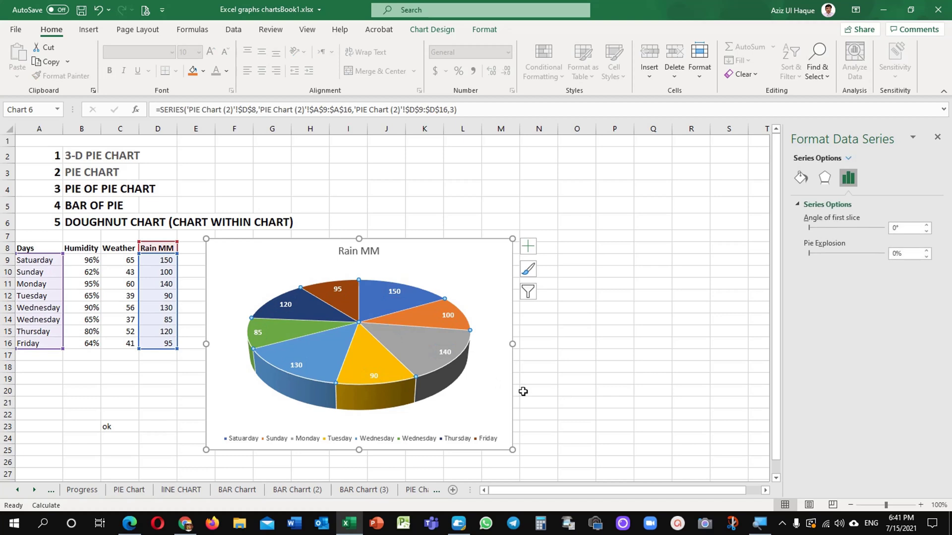
{"action": "left_click", "coordinate": [574, 385]}
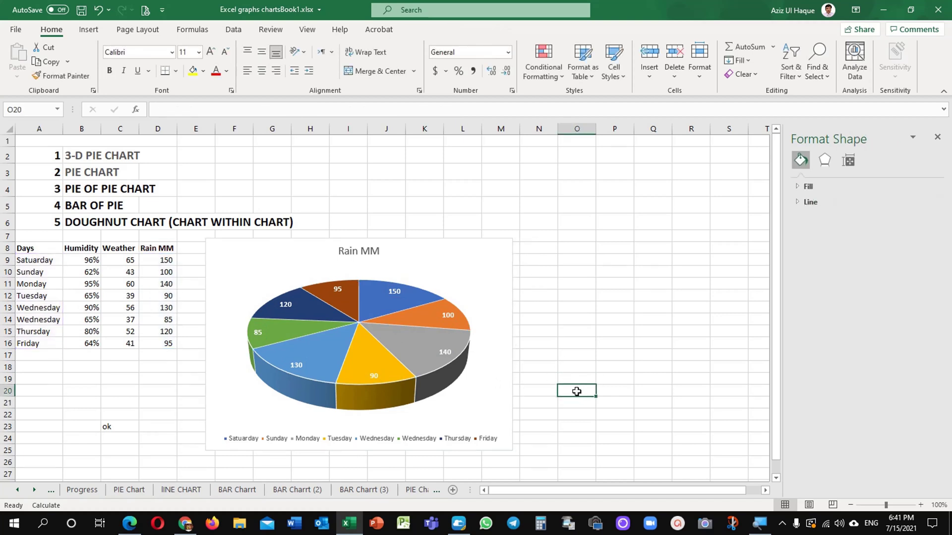
Shrink the Rain MM 3-D pie chart and place it beside the table, spanning about columns E to J, rows 8 to 20
{"action": "scroll", "coordinate": [575, 386], "scroll_direction": "down", "scroll_amount": 1}
{"action": "left_click", "coordinate": [515, 188]}
{"action": "left_click_drag", "start_coordinate": [511, 194], "coordinate": [400, 245]}
{"action": "left_click_drag", "start_coordinate": [335, 245], "coordinate": [329, 189]}
{"action": "scroll", "coordinate": [418, 302], "scroll_direction": "up", "scroll_amount": 1}
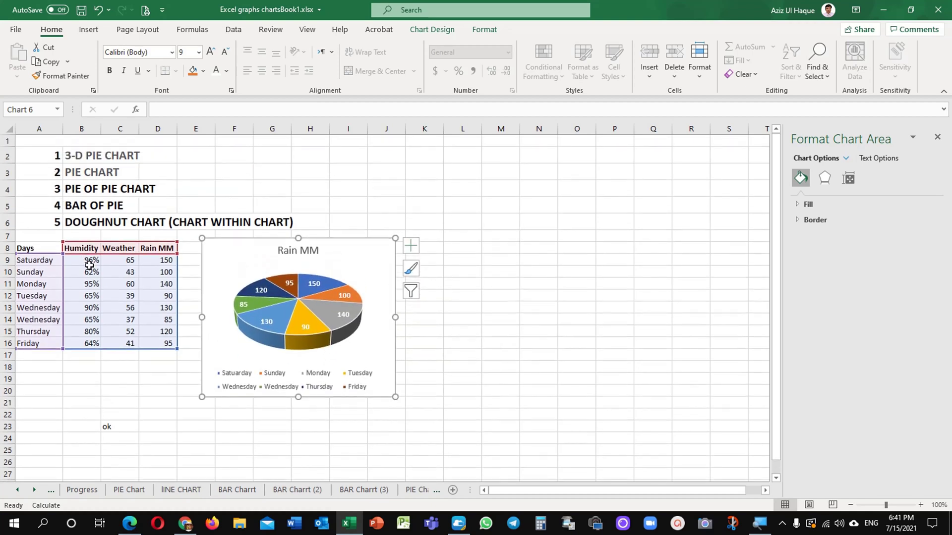
Insert a 2-D pie chart from the weather table in A8:D16, including its headers
{"action": "left_click", "coordinate": [39, 272]}
{"action": "left_click_drag", "start_coordinate": [34, 248], "coordinate": [144, 342]}
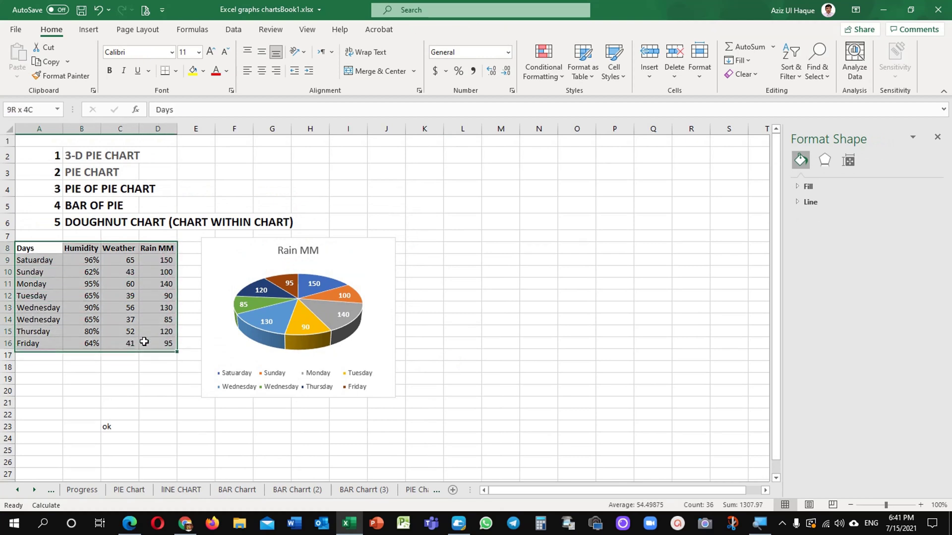
{"action": "left_click", "coordinate": [88, 30]}
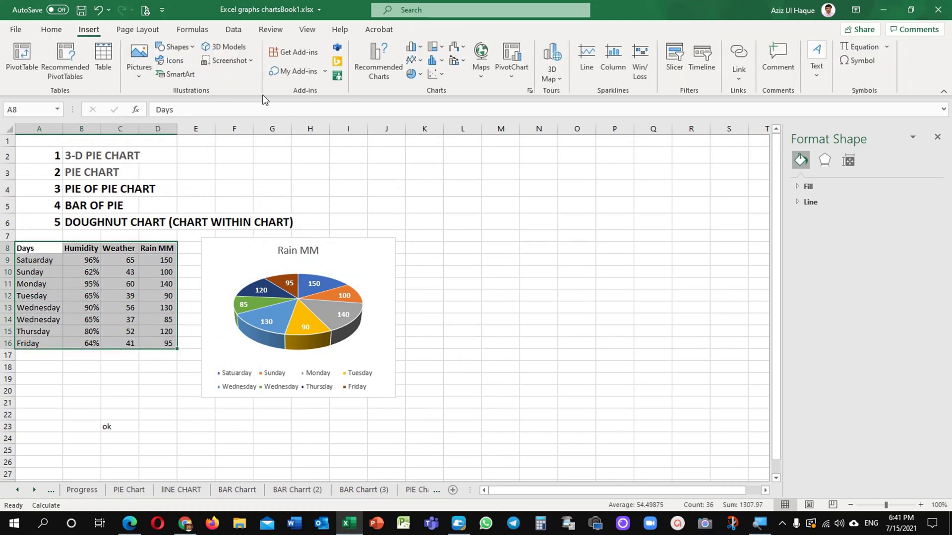
{"action": "left_click", "coordinate": [414, 74]}
{"action": "left_click", "coordinate": [424, 118]}
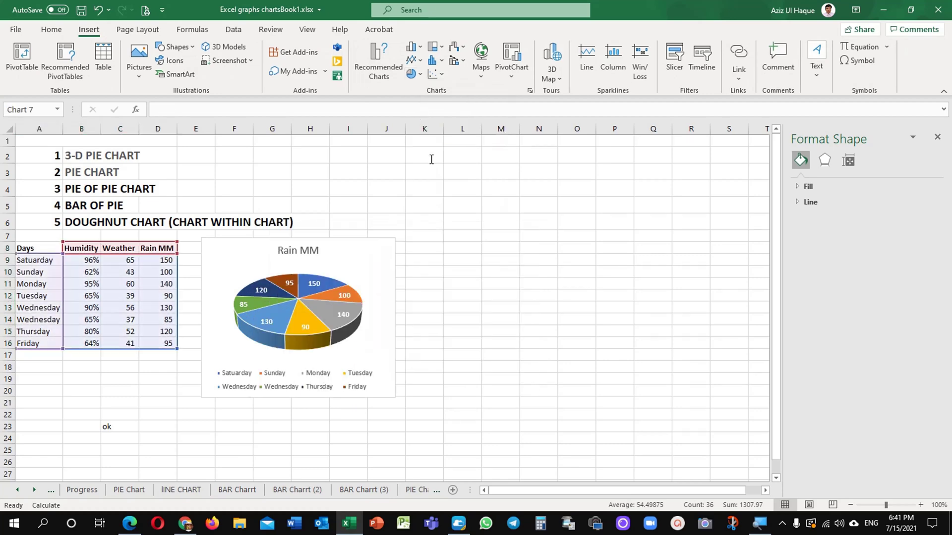
Move the new 2-D pie chart directly beside the 3-D pie chart and set its width to 3"
{"action": "left_click_drag", "start_coordinate": [414, 228], "coordinate": [563, 238]}
{"action": "left_click", "coordinate": [485, 31]}
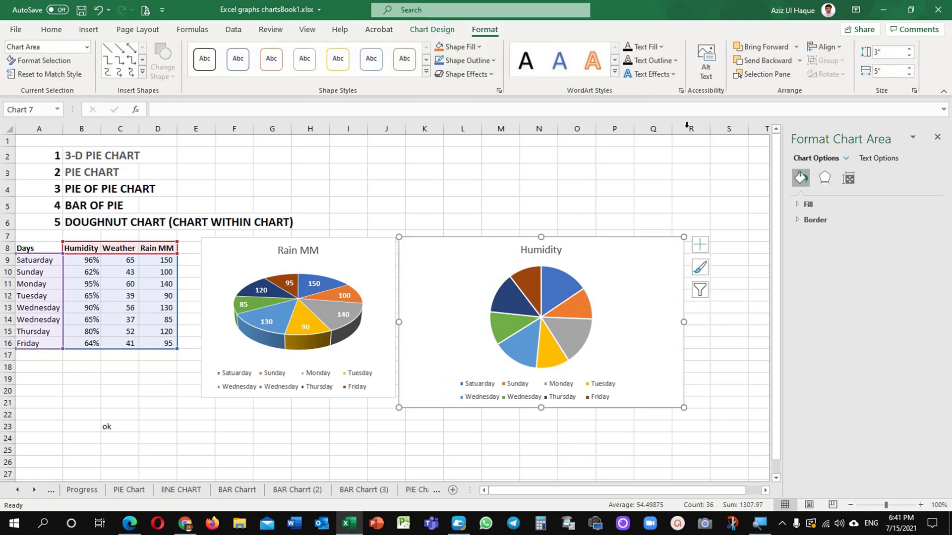
{"action": "left_click", "coordinate": [902, 71]}
{"action": "key", "text": "Return"}
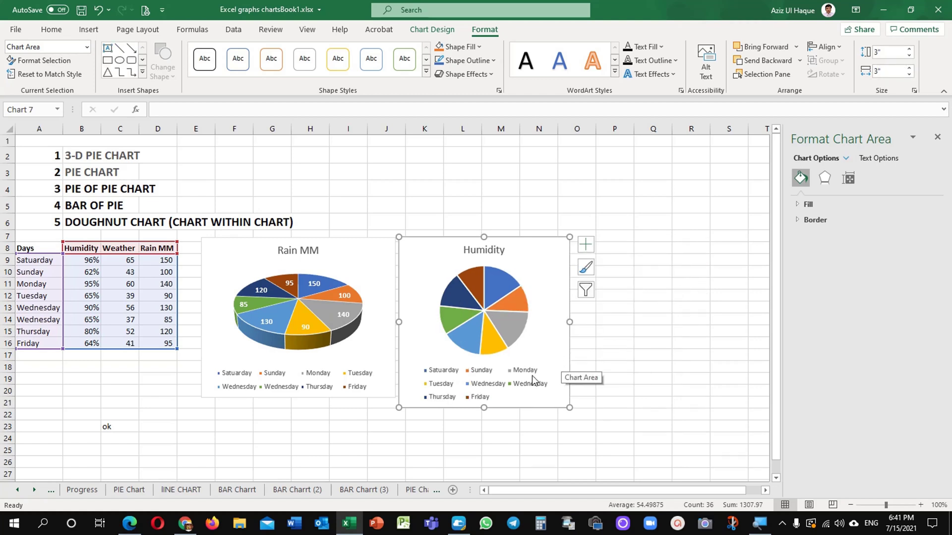
Add data labels to the 2-D pie chart's Humidity series, and show and label its Weather series
{"action": "right_click", "coordinate": [499, 291]}
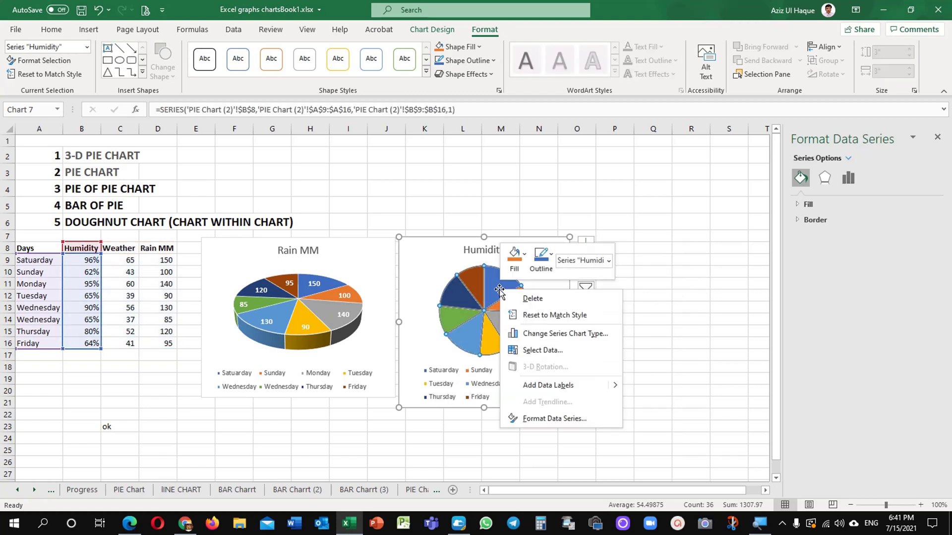
{"action": "left_click", "coordinate": [539, 386]}
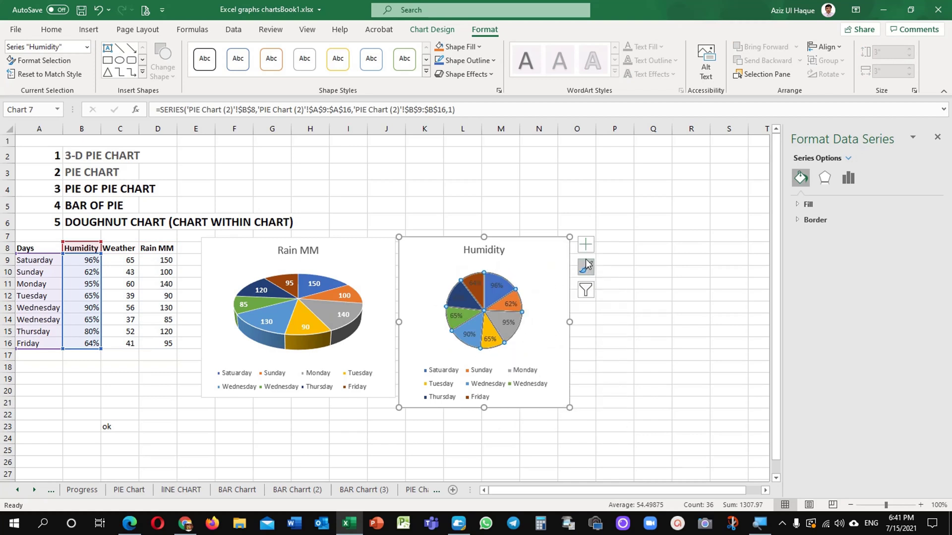
{"action": "left_click", "coordinate": [585, 290]}
{"action": "left_click", "coordinate": [640, 309]}
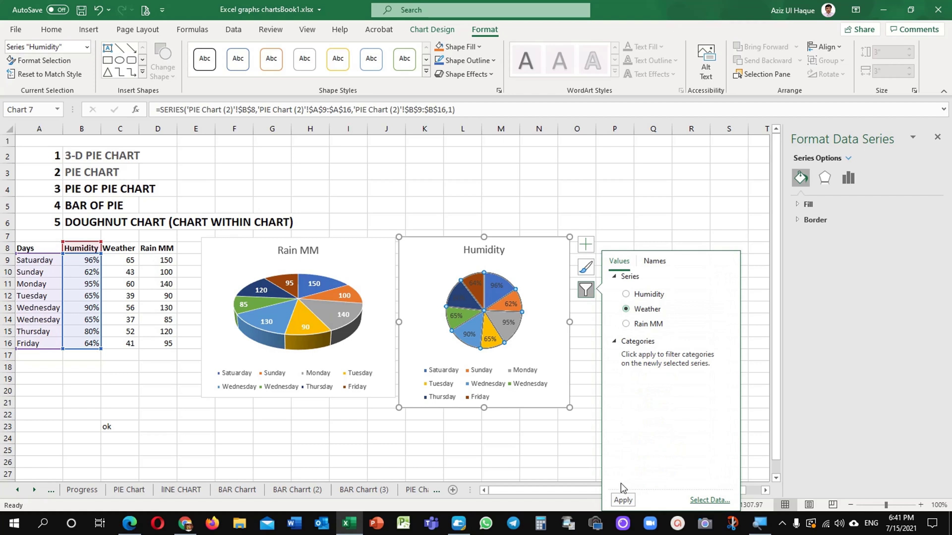
{"action": "left_click", "coordinate": [624, 501]}
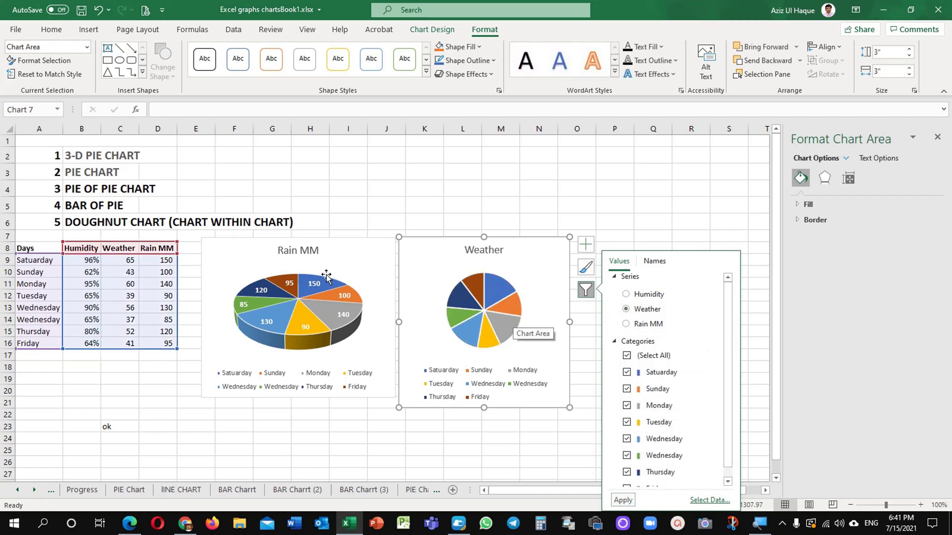
{"action": "right_click", "coordinate": [488, 294]}
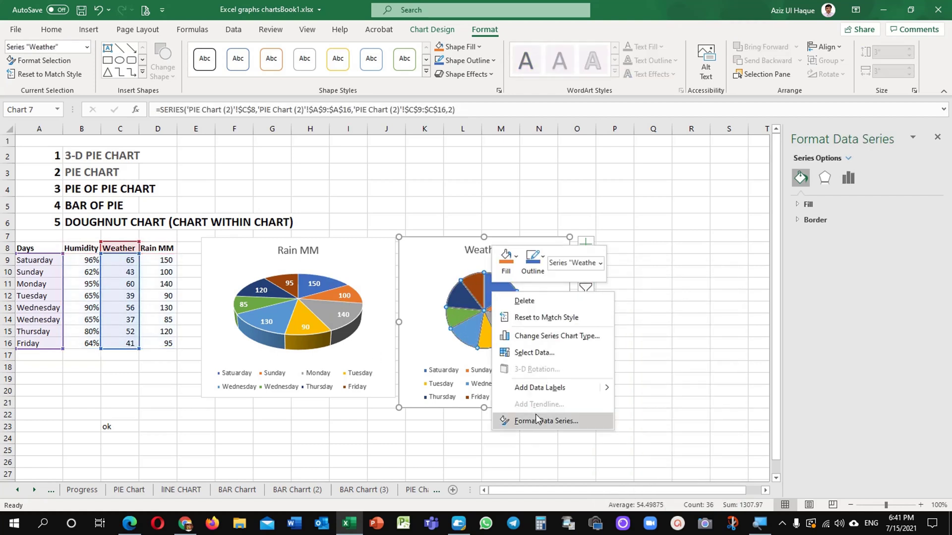
{"action": "left_click", "coordinate": [538, 391]}
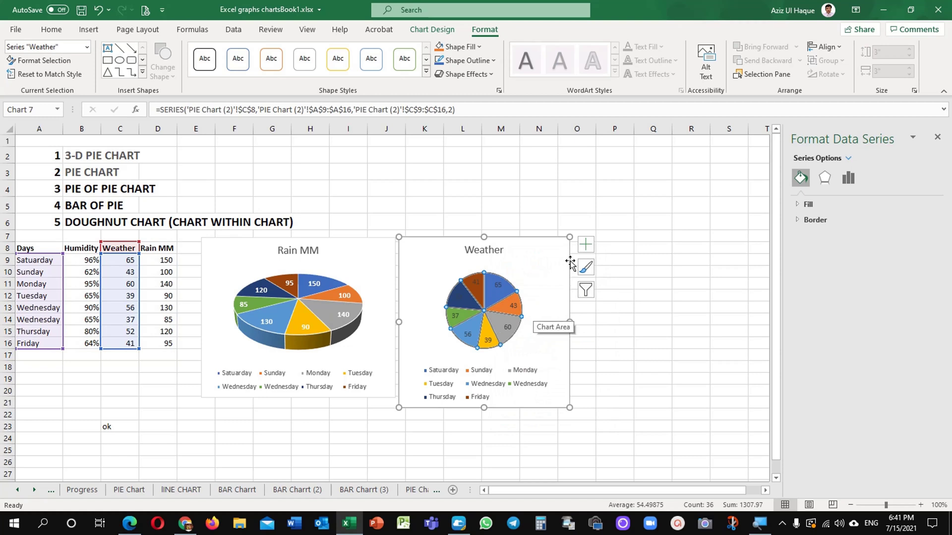
Switch the 2-D pie chart to the Rain MM series and add data labels to its slices
{"action": "left_click", "coordinate": [588, 291]}
{"action": "left_click", "coordinate": [642, 324]}
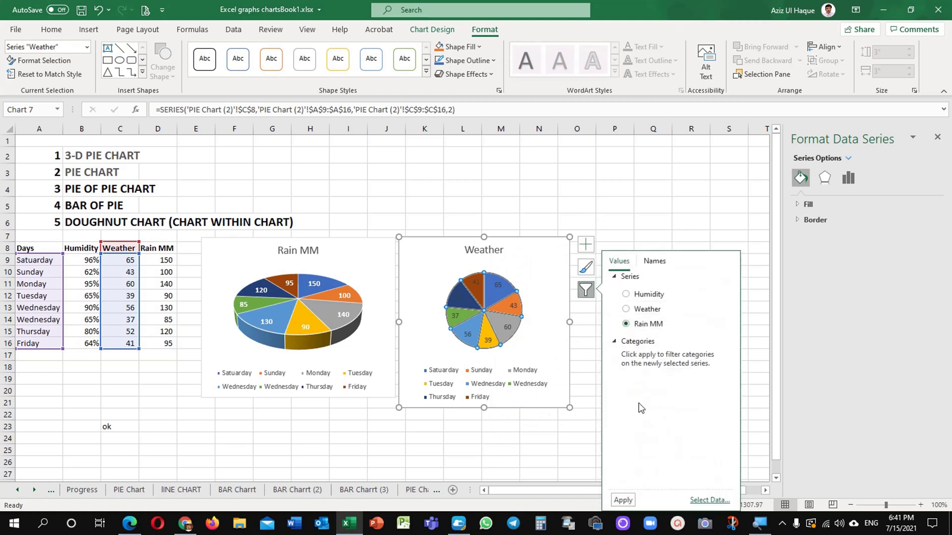
{"action": "left_click", "coordinate": [622, 498]}
{"action": "right_click", "coordinate": [499, 293]}
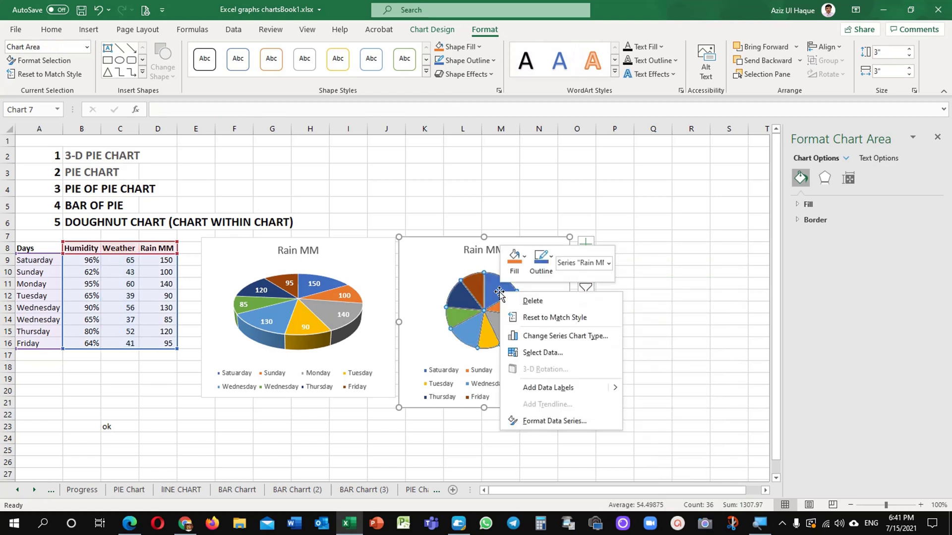
{"action": "left_click", "coordinate": [539, 386]}
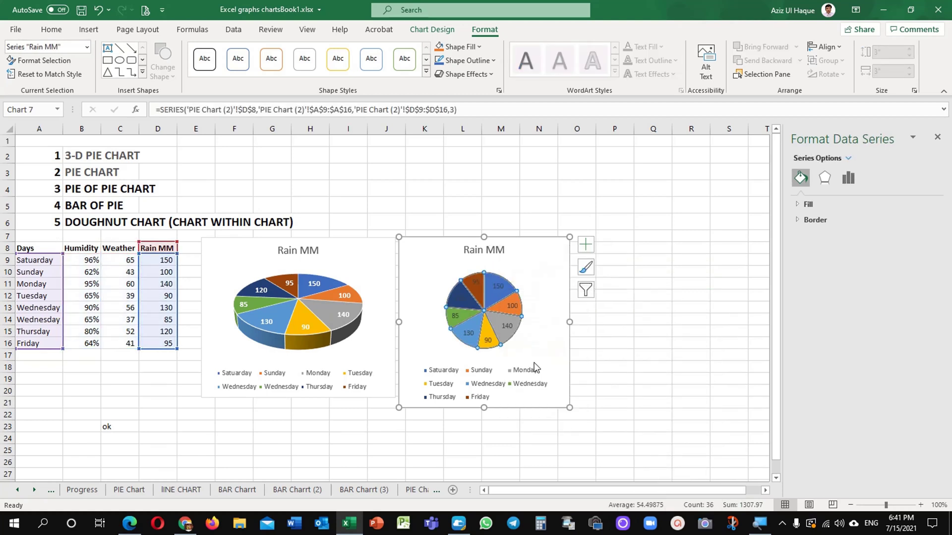
Format the 2-D pie chart's Rain MM data labels as bold white text
{"action": "left_click", "coordinate": [507, 326]}
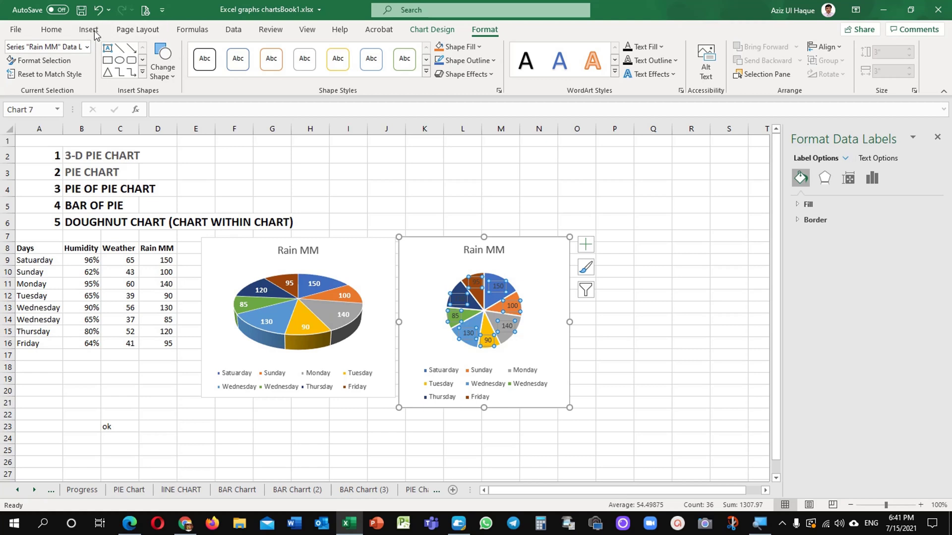
{"action": "left_click", "coordinate": [51, 29]}
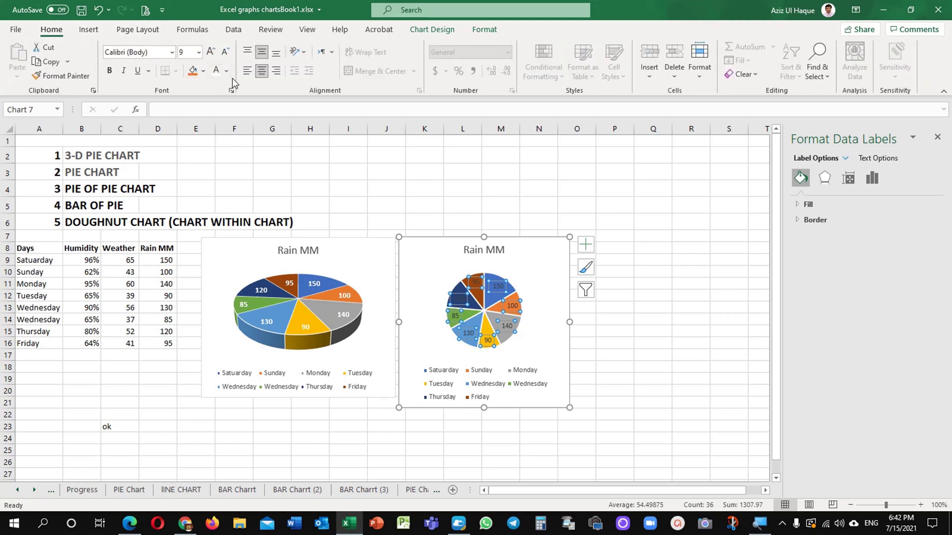
{"action": "left_click", "coordinate": [217, 72]}
{"action": "left_click", "coordinate": [109, 71]}
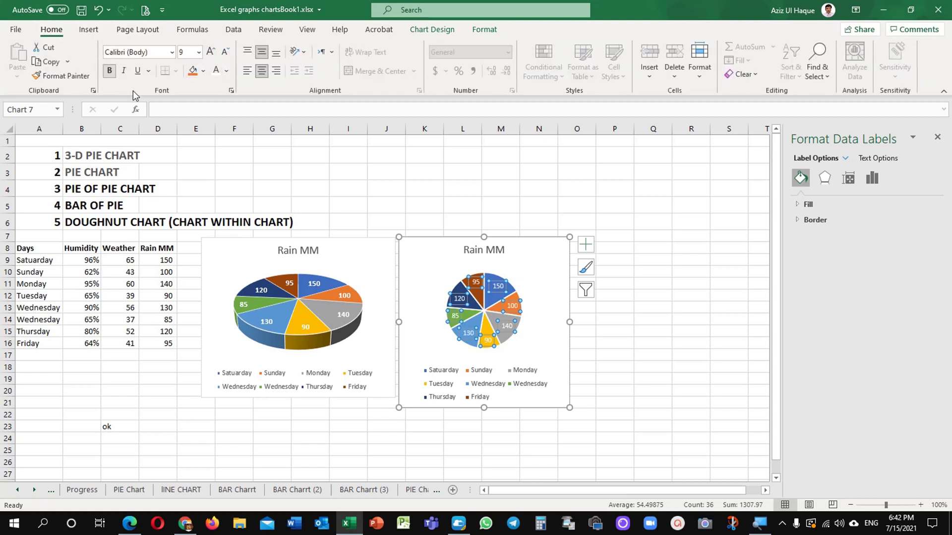
Switch the 2-D pie chart to the Weather series and make its data labels bold and white
{"action": "left_click", "coordinate": [587, 291]}
{"action": "left_click", "coordinate": [626, 309]}
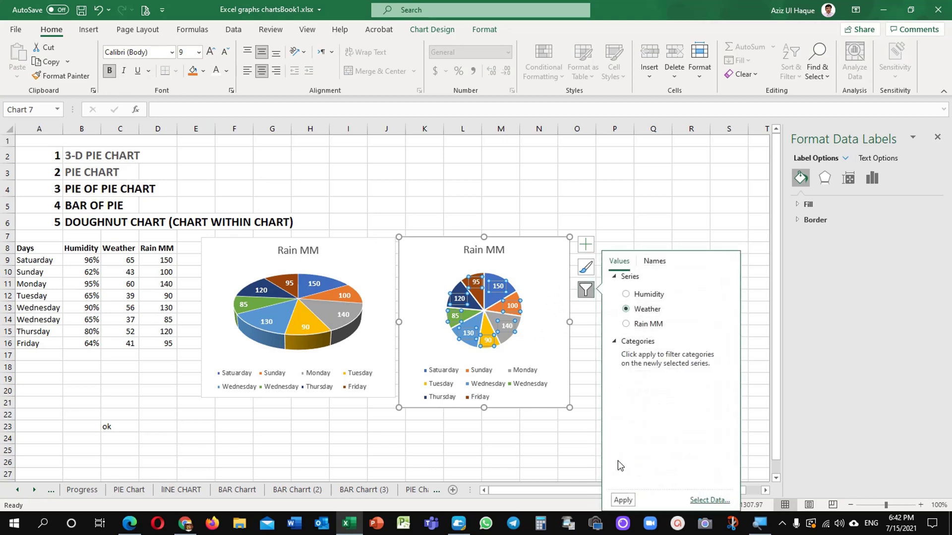
{"action": "left_click", "coordinate": [623, 500]}
{"action": "left_click", "coordinate": [506, 327]}
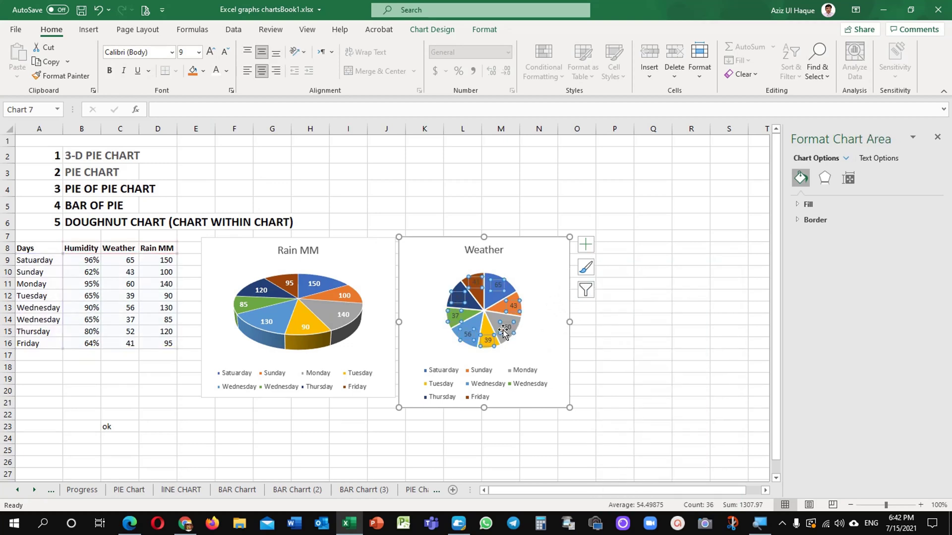
{"action": "left_click", "coordinate": [216, 70]}
{"action": "left_click", "coordinate": [109, 70]}
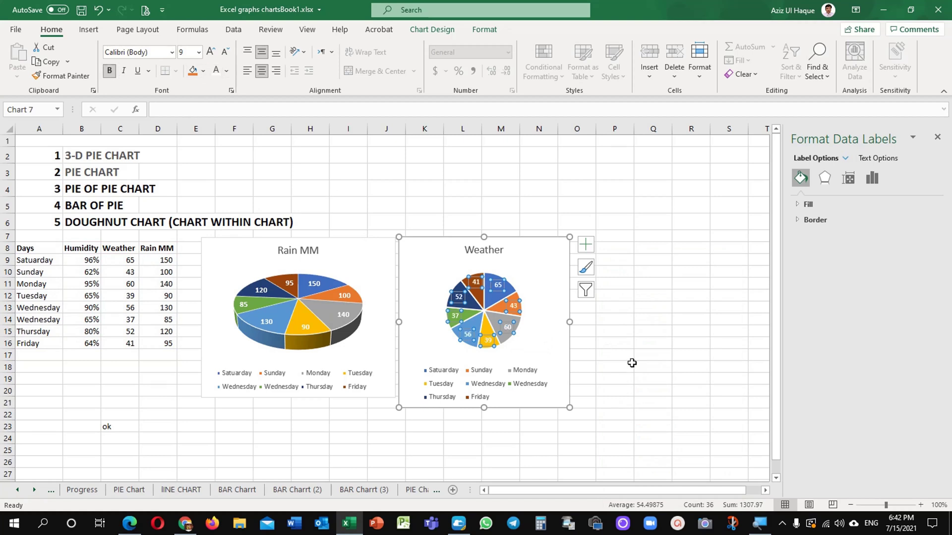
{"action": "left_click", "coordinate": [545, 352]}
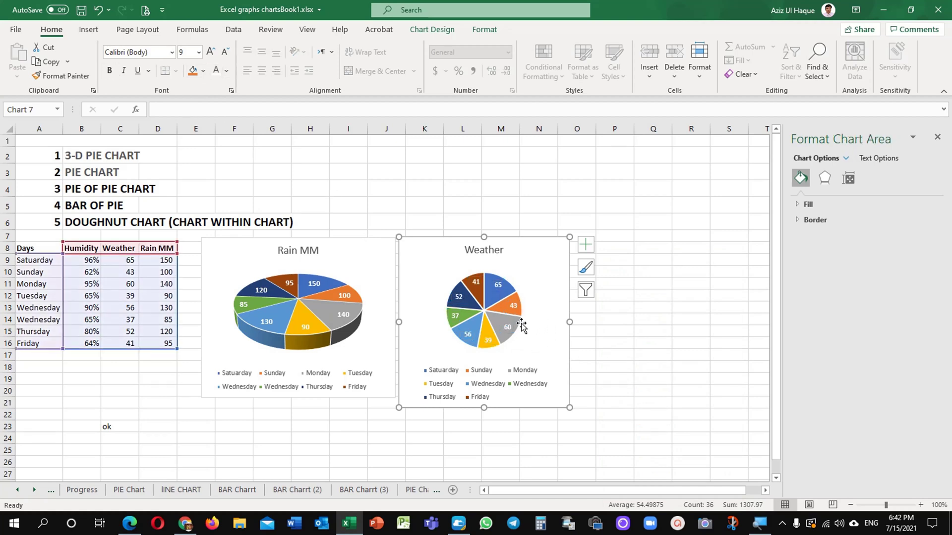
{"action": "left_click", "coordinate": [506, 325]}
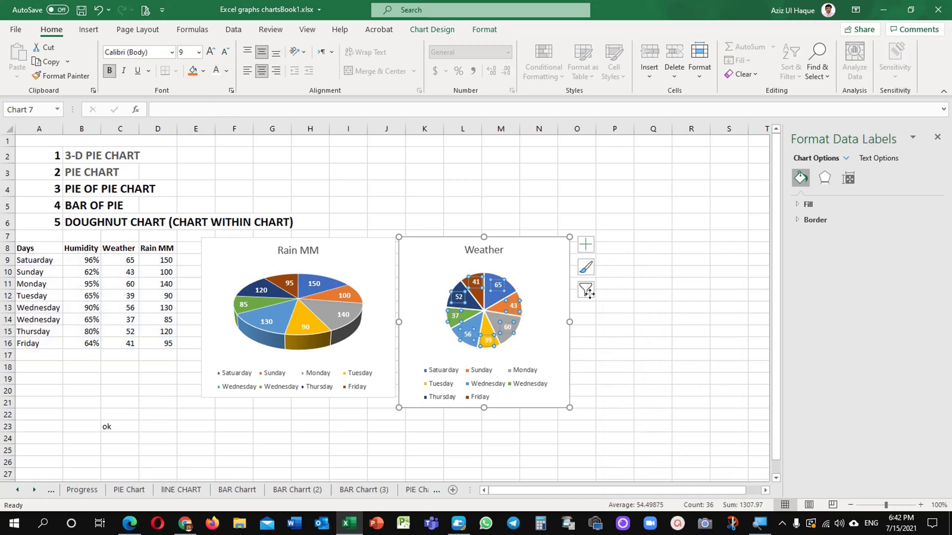
{"action": "left_click", "coordinate": [824, 177]}
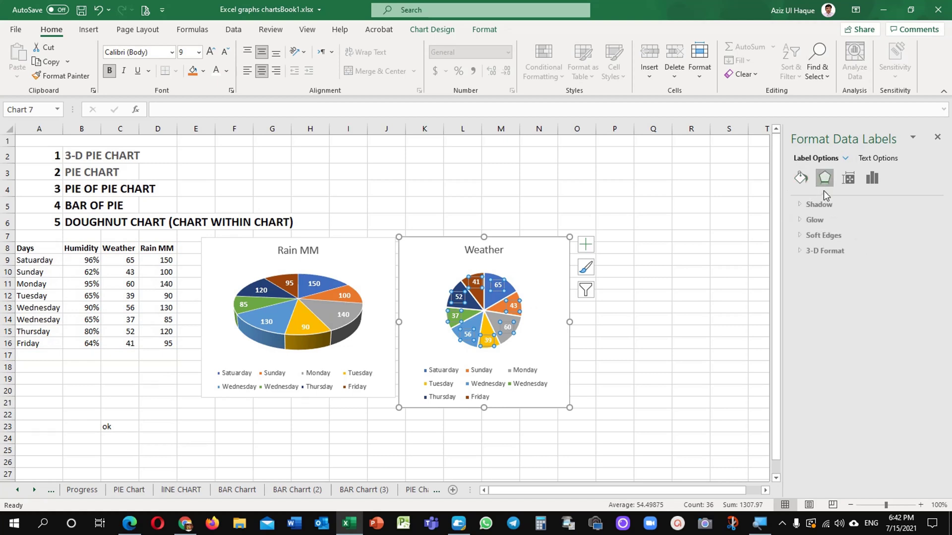
{"action": "left_click", "coordinate": [801, 177]}
{"action": "left_click", "coordinate": [542, 363]}
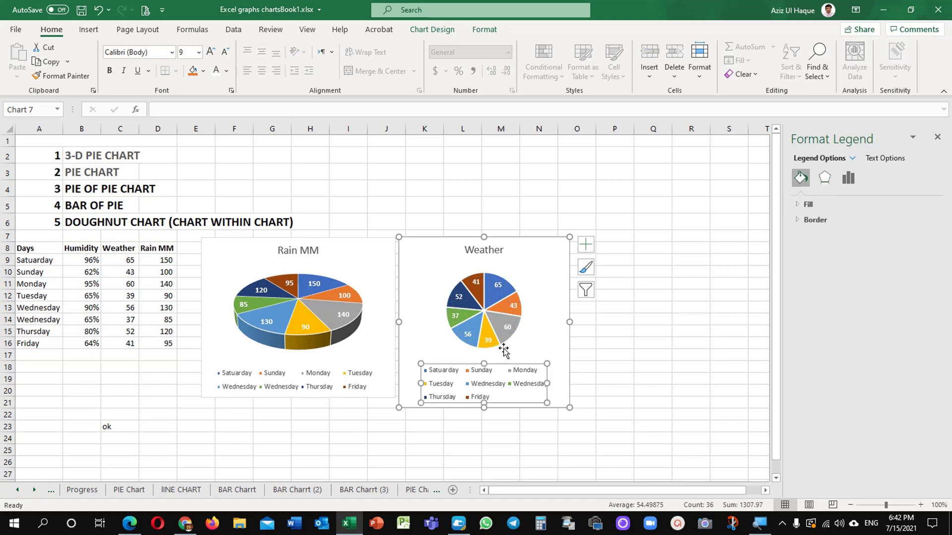
Fill only the Monday slice of the 2-D pie chart with standard purple
{"action": "left_click", "coordinate": [499, 324]}
{"action": "left_click", "coordinate": [498, 321]}
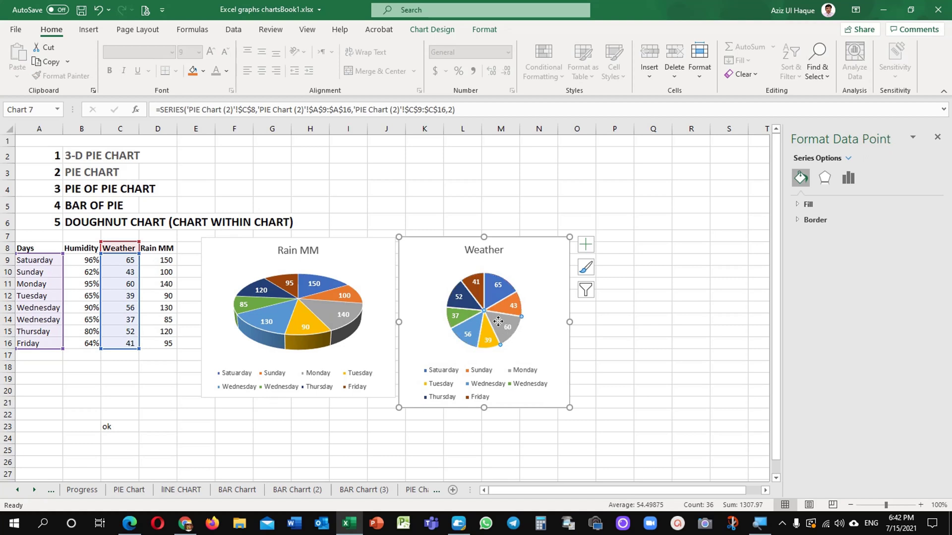
{"action": "left_click", "coordinate": [793, 206]}
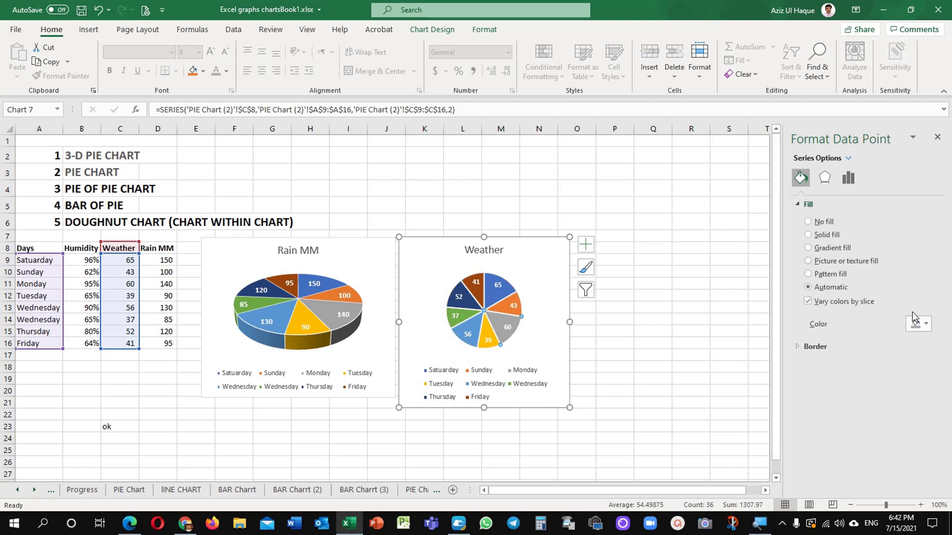
{"action": "left_click", "coordinate": [926, 326]}
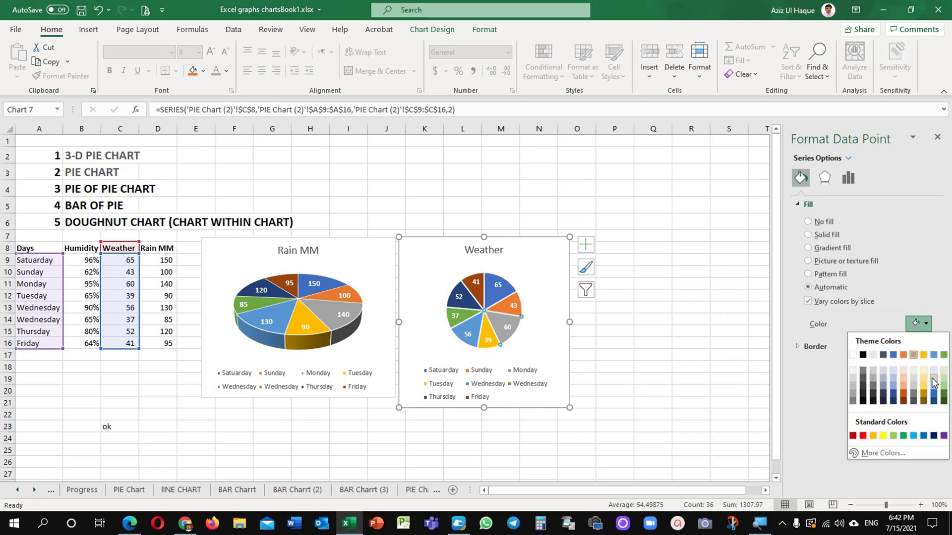
{"action": "left_click", "coordinate": [943, 436]}
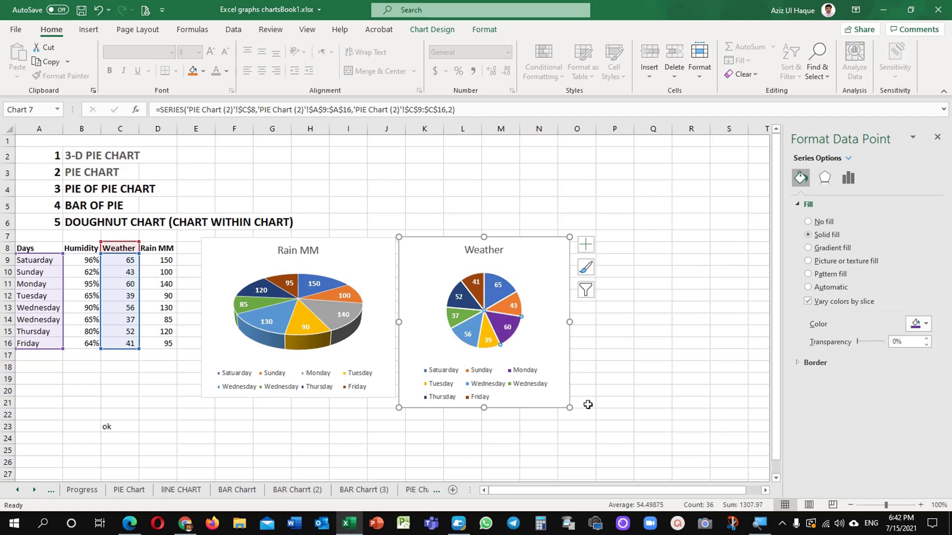
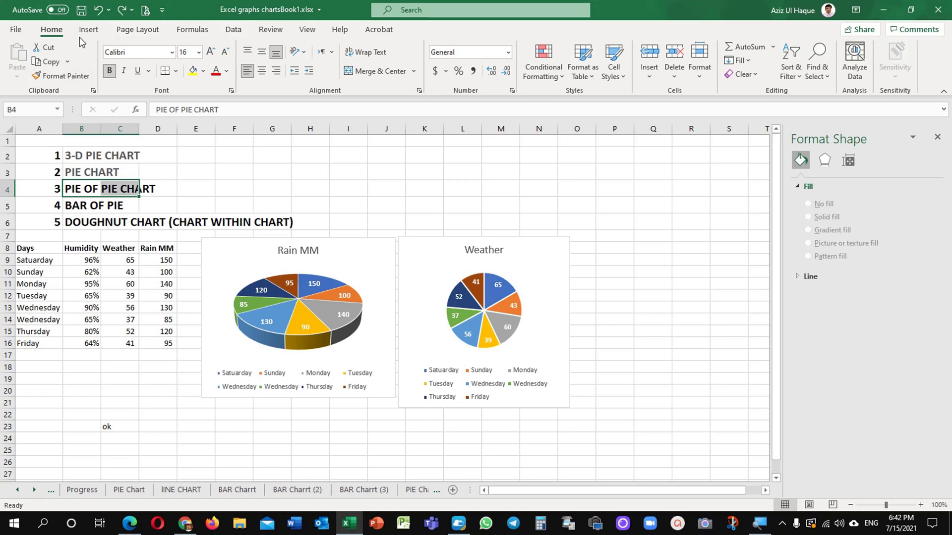
{"action": "left_click", "coordinate": [88, 30]}
{"action": "left_click", "coordinate": [423, 73]}
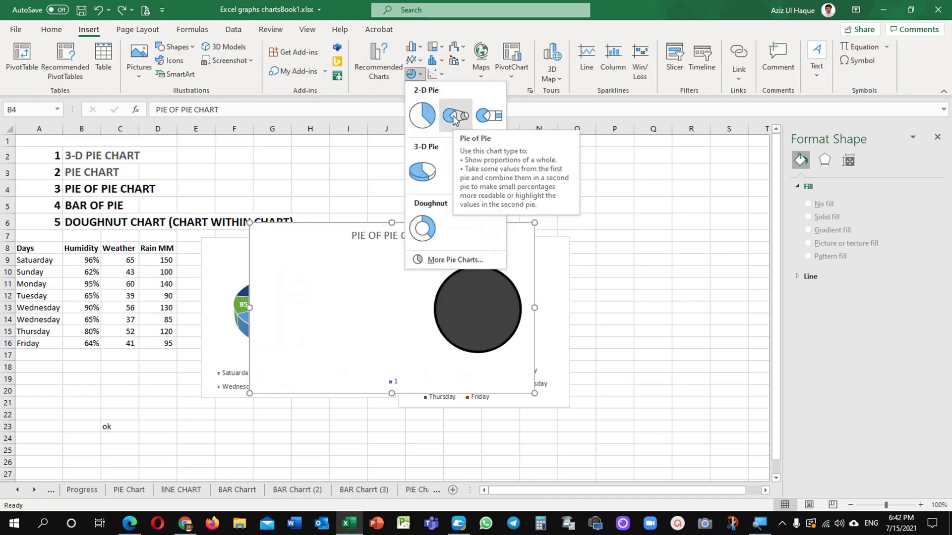
{"action": "key", "text": "Escape"}
Insert a Pie of Pie chart from the weather table in A8:D16, including its headers
{"action": "left_click", "coordinate": [24, 256]}
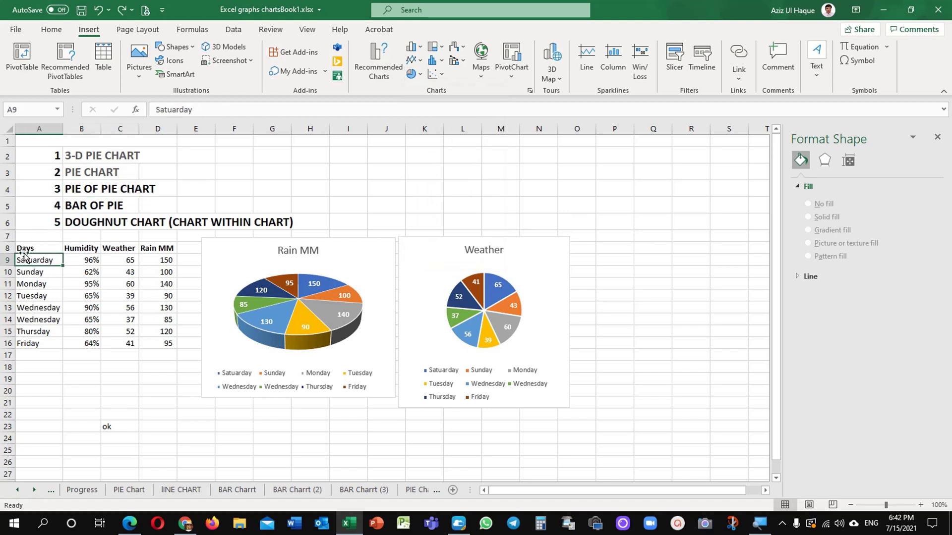
{"action": "left_click_drag", "start_coordinate": [26, 249], "coordinate": [159, 344]}
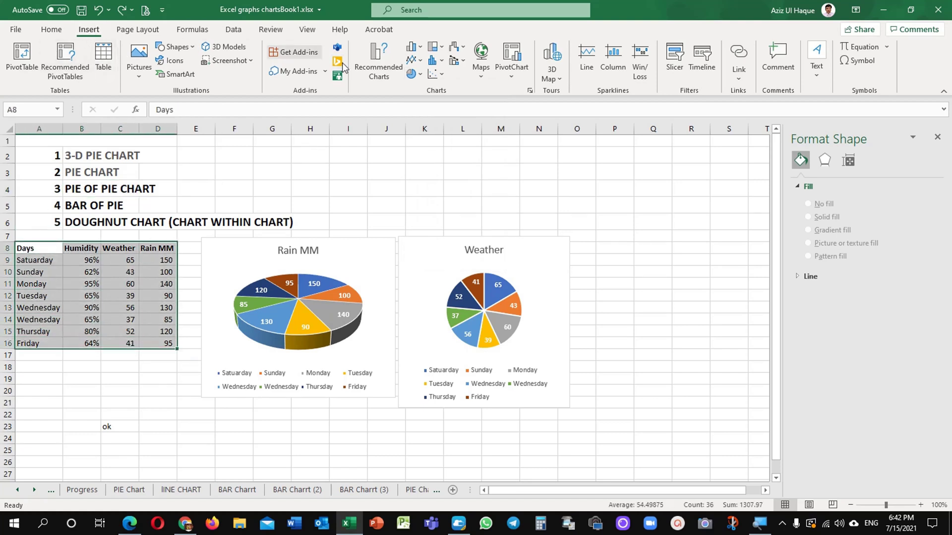
{"action": "left_click", "coordinate": [421, 75]}
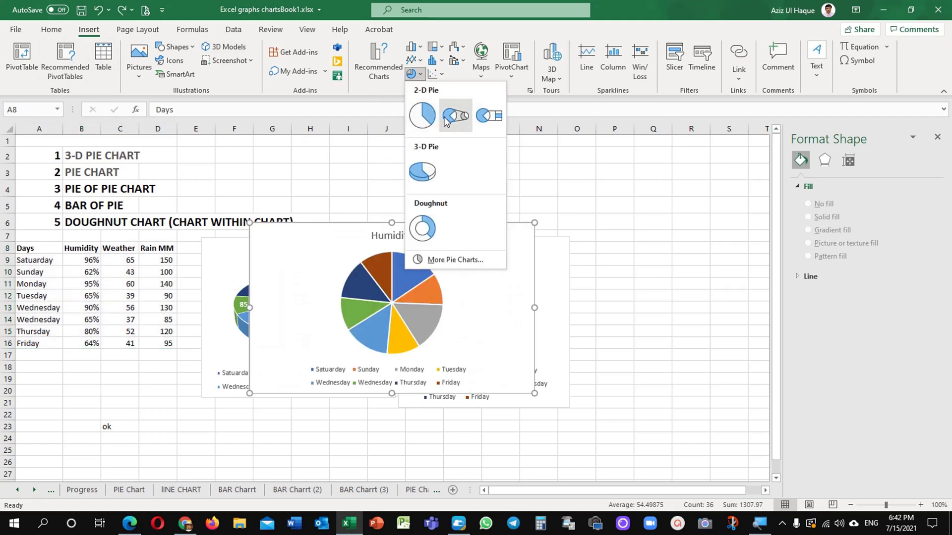
{"action": "left_click", "coordinate": [451, 122]}
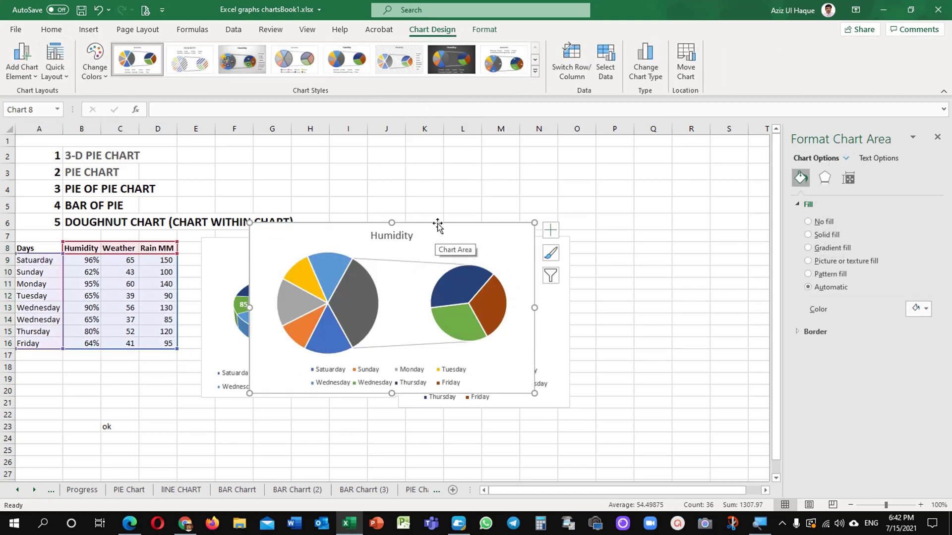
Move the Pie of Pie chart directly below the 3-D pie chart and set its width to 3"
{"action": "left_click_drag", "start_coordinate": [437, 223], "coordinate": [477, 329]}
{"action": "scroll", "coordinate": [550, 317], "scroll_direction": "down", "scroll_amount": 3}
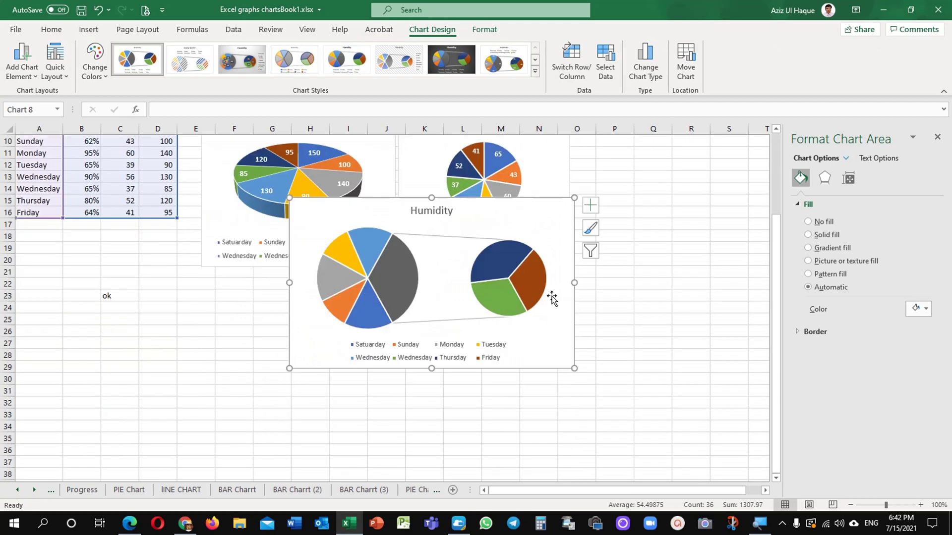
{"action": "left_click_drag", "start_coordinate": [502, 200], "coordinate": [414, 271]}
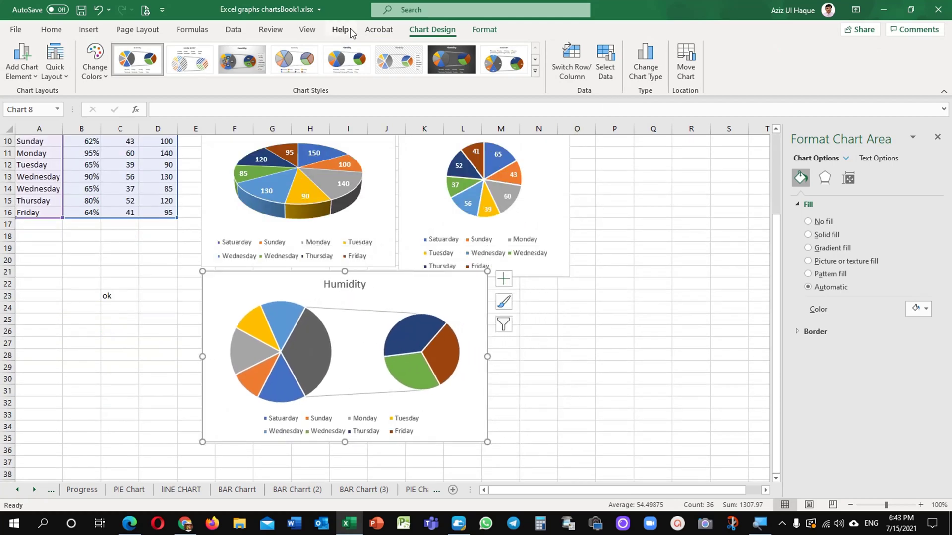
{"action": "left_click", "coordinate": [476, 31]}
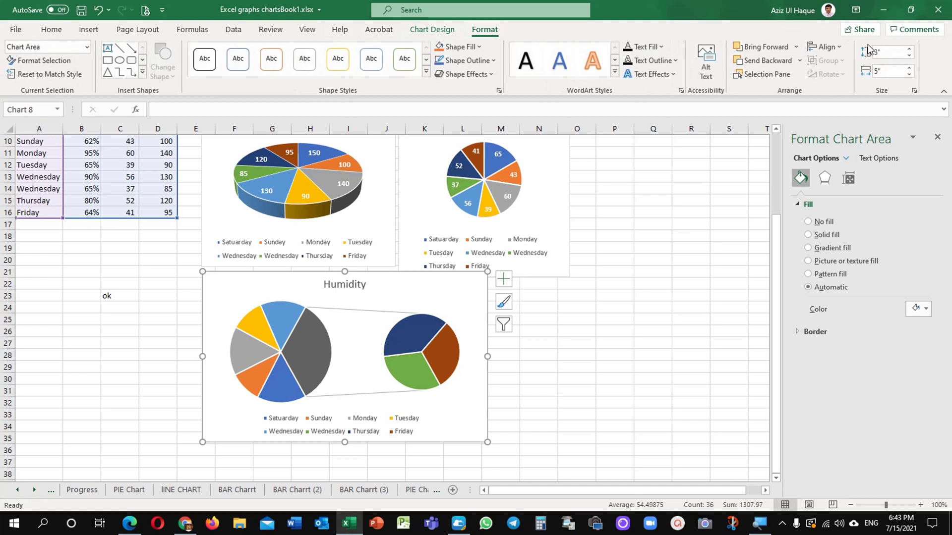
{"action": "left_click", "coordinate": [887, 72]}
{"action": "key", "text": "Return"}
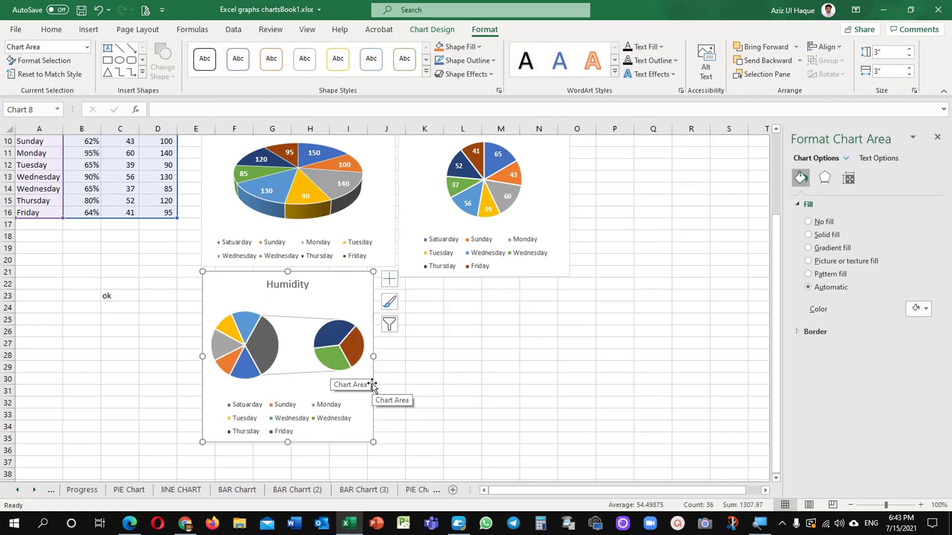
Add data labels to the Pie of Pie chart's Humidity series and make them bold and white
{"action": "right_click", "coordinate": [263, 341]}
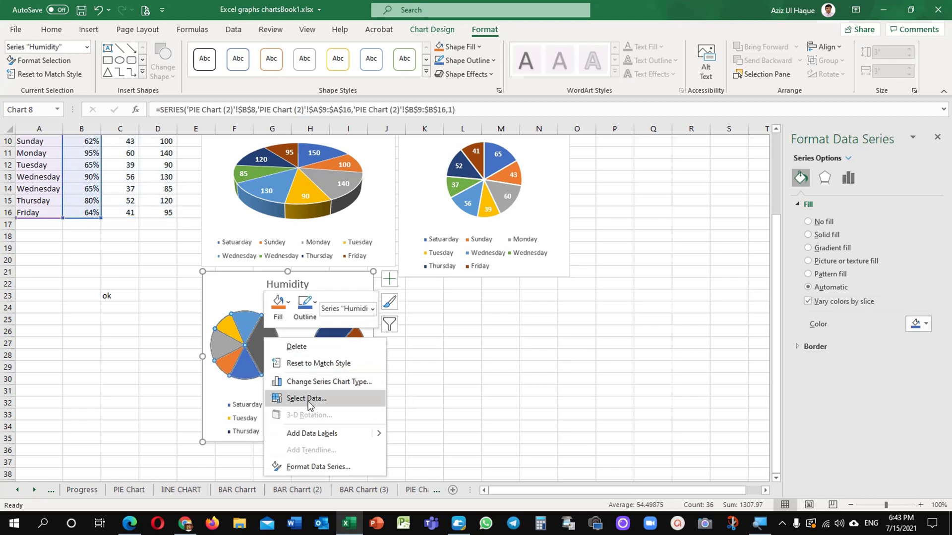
{"action": "left_click", "coordinate": [302, 433]}
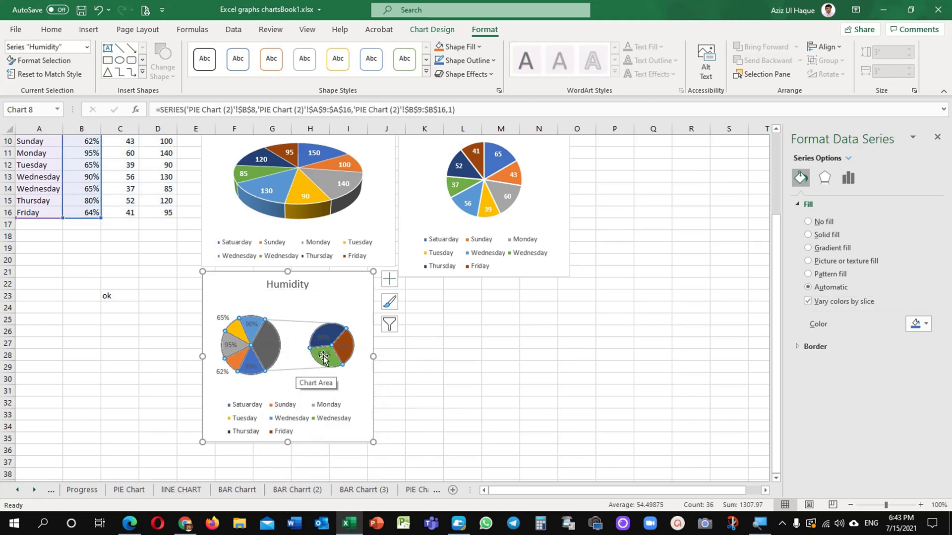
{"action": "left_click", "coordinate": [251, 324]}
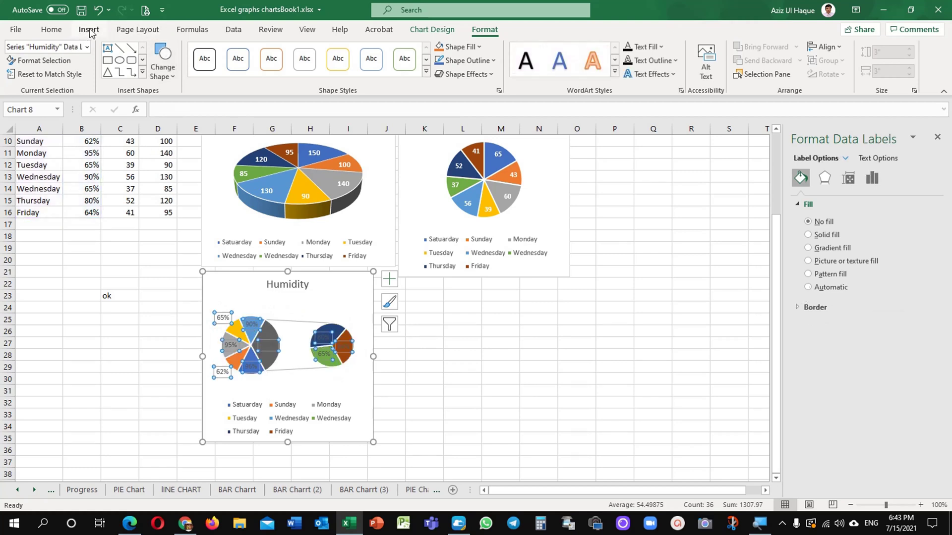
{"action": "left_click", "coordinate": [51, 30]}
{"action": "left_click", "coordinate": [107, 71]}
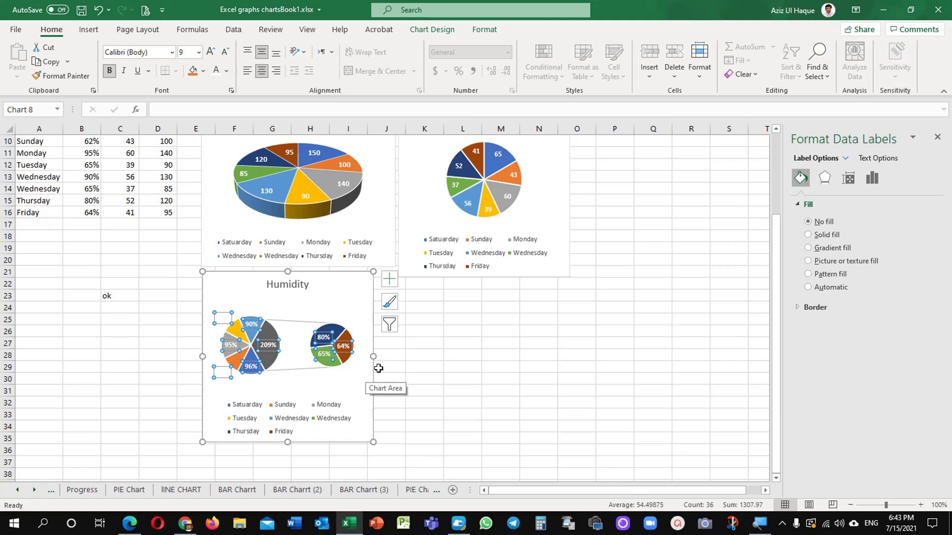
{"action": "left_click", "coordinate": [362, 394]}
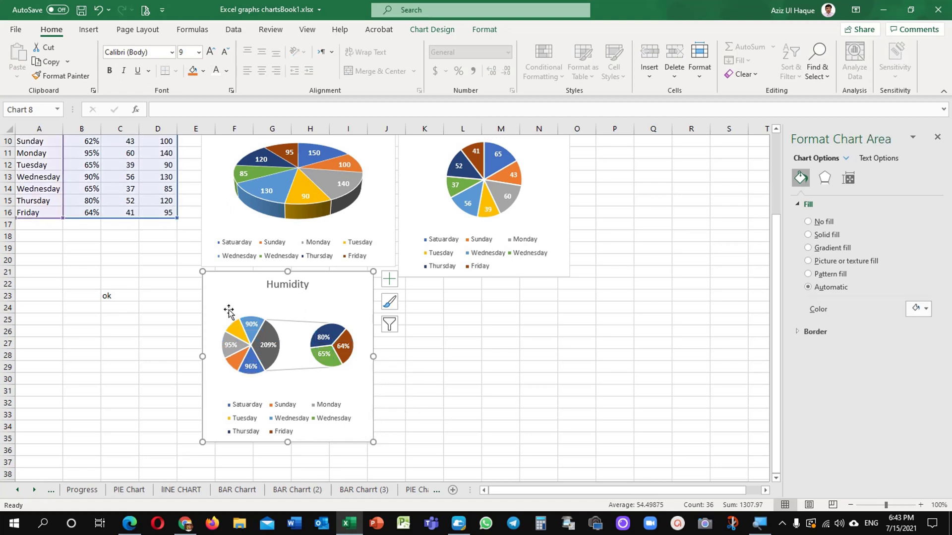
Enlarge the Pie of Pie chart, making it clearly wider and slightly taller while keeping its upper-left corner in place
{"action": "left_click_drag", "start_coordinate": [372, 443], "coordinate": [451, 453]}
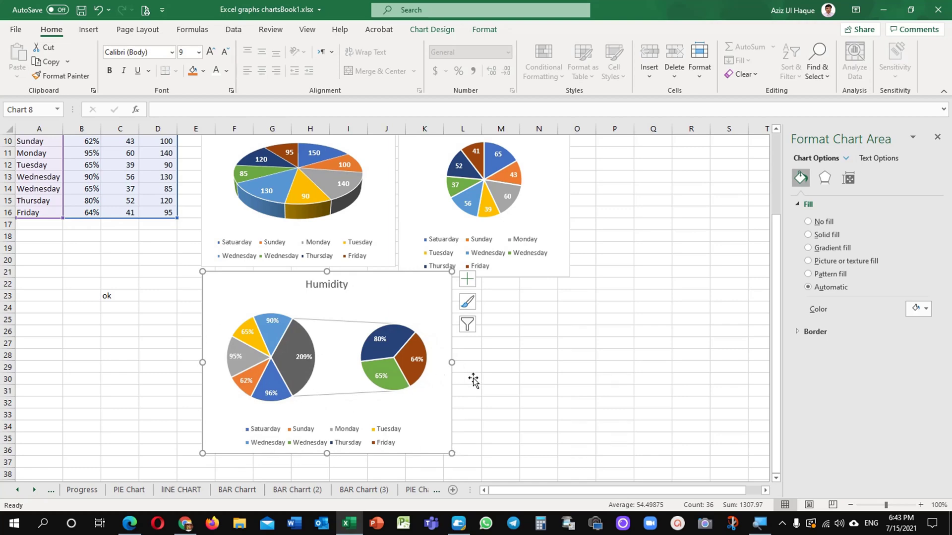
{"action": "scroll", "coordinate": [483, 383], "scroll_direction": "up", "scroll_amount": 2}
{"action": "scroll", "coordinate": [553, 386], "scroll_direction": "down", "scroll_amount": 2}
Switch the Pie of Pie chart to the Weather series, add data labels to its slices and select the labels
{"action": "left_click", "coordinate": [467, 327]}
{"action": "left_click", "coordinate": [528, 310]}
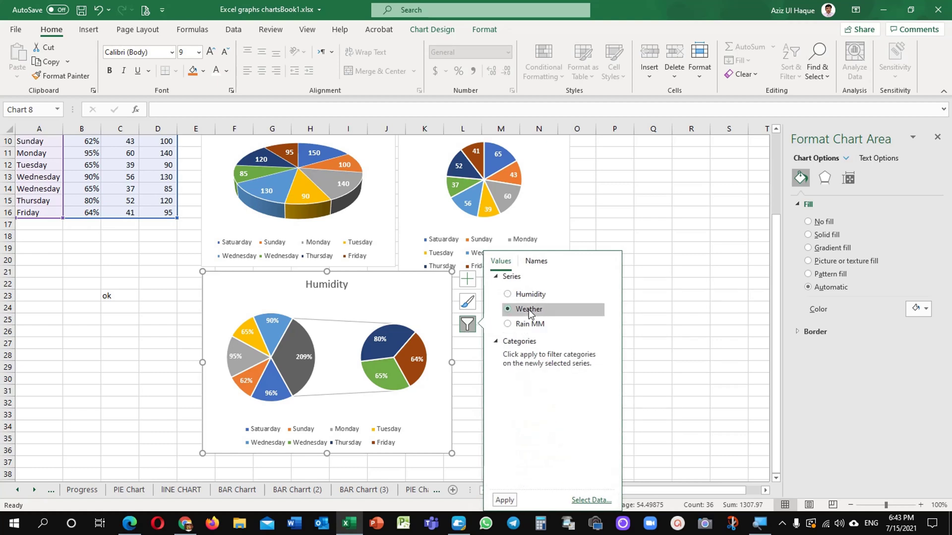
{"action": "left_click", "coordinate": [505, 499]}
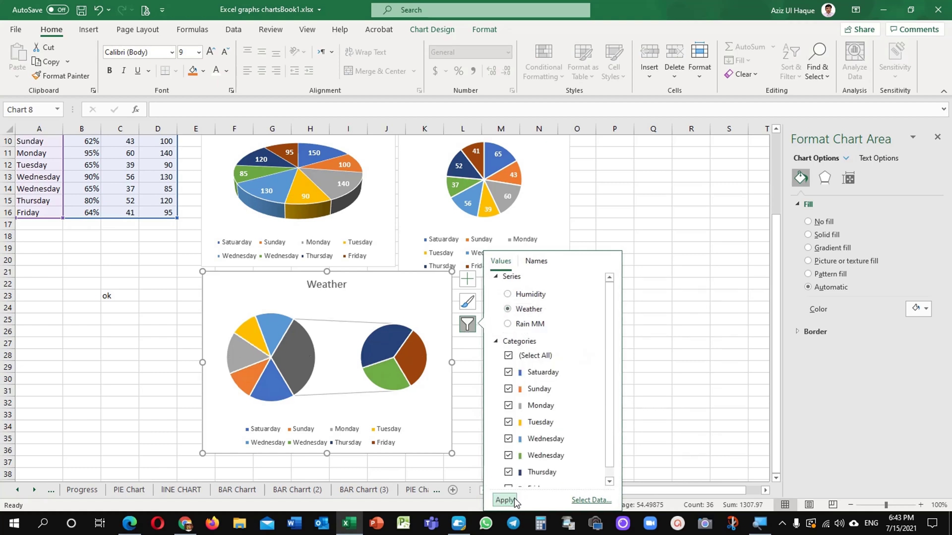
{"action": "right_click", "coordinate": [252, 317]}
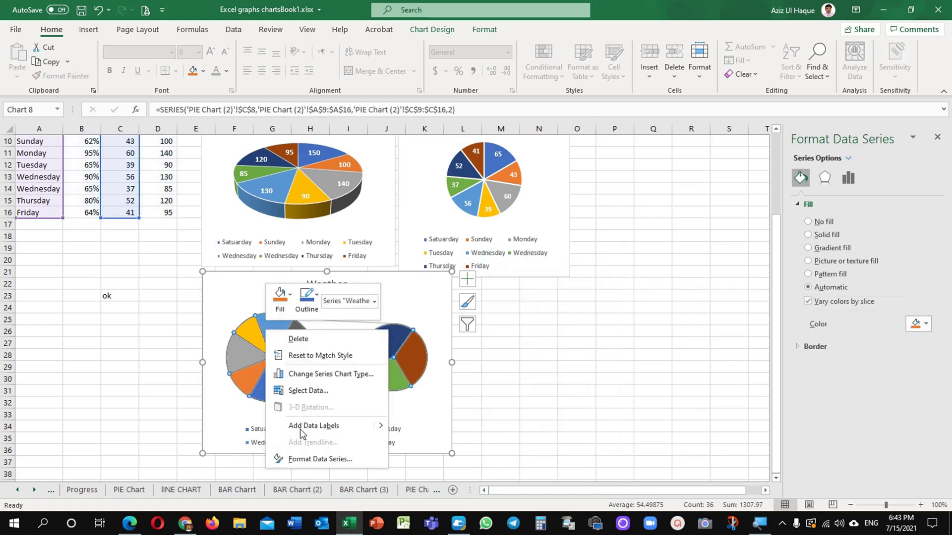
{"action": "key", "text": "Escape"}
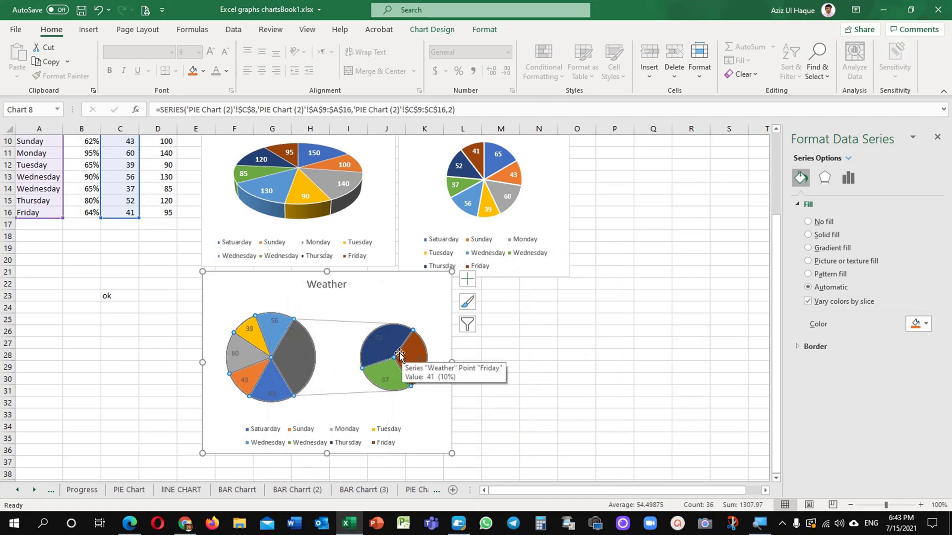
{"action": "left_click", "coordinate": [302, 359]}
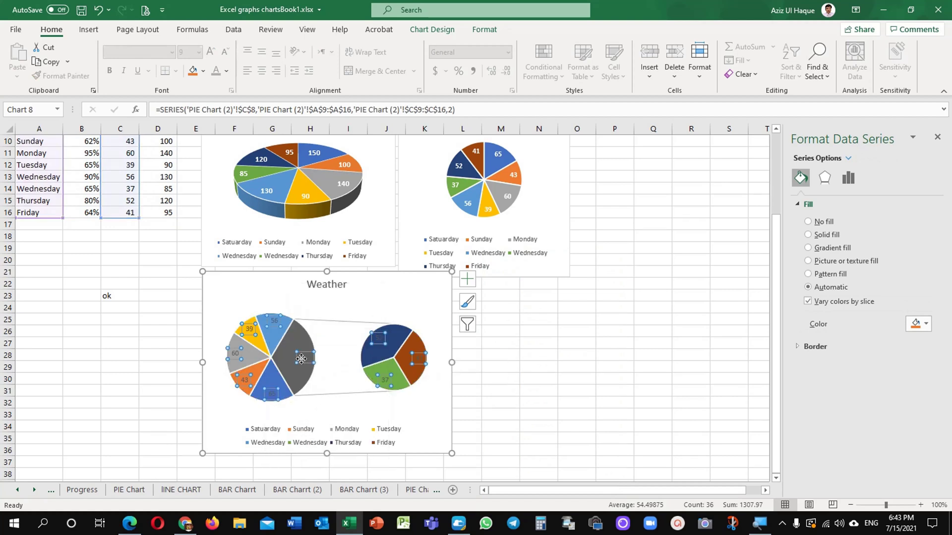
Color the Pie of Pie chart's Weather data labels white and switch the chart to the Rain MM series
{"action": "left_click", "coordinate": [212, 77]}
{"action": "left_click", "coordinate": [491, 342]}
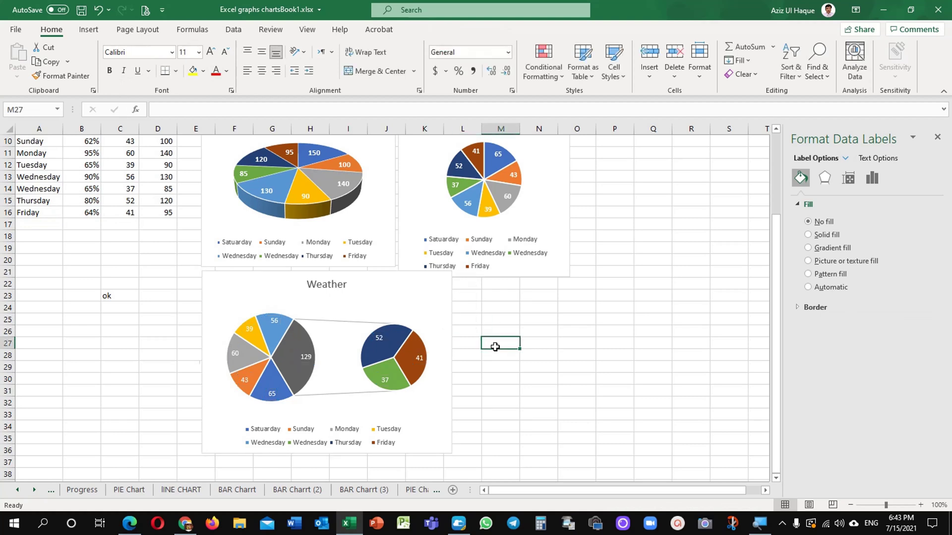
{"action": "left_click", "coordinate": [447, 300]}
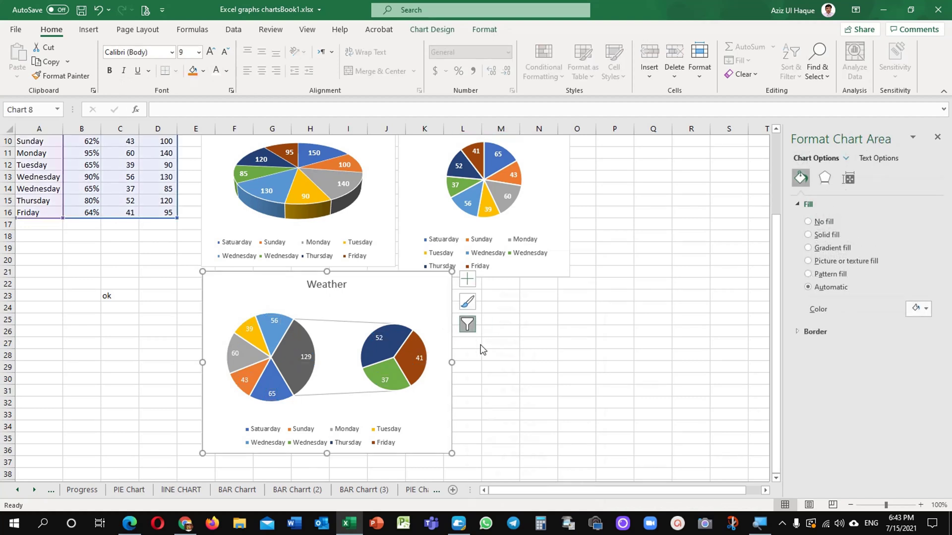
{"action": "left_click", "coordinate": [467, 325]}
{"action": "left_click", "coordinate": [527, 325]}
{"action": "left_click", "coordinate": [505, 500]}
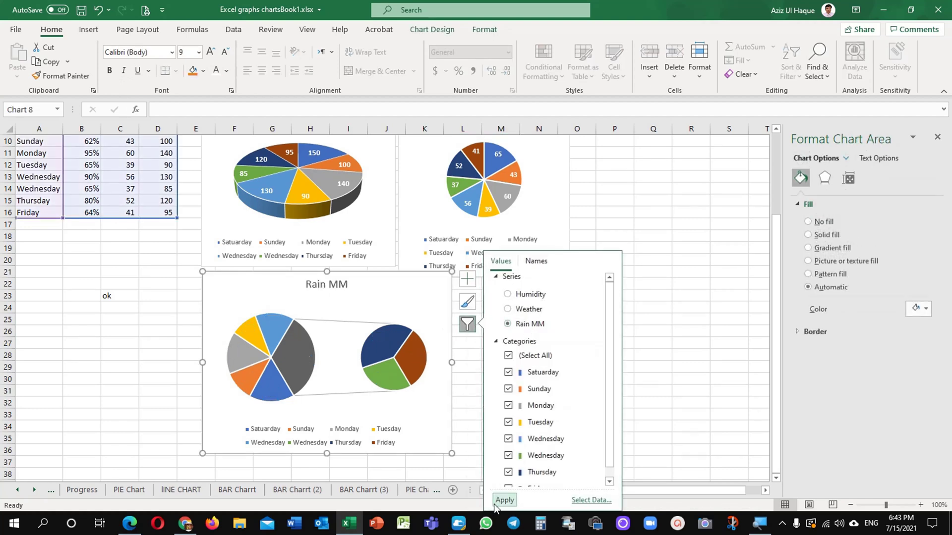
Add data labels to the Pie of Pie chart's Rain MM series and make them white, bold and size 10
{"action": "right_click", "coordinate": [305, 343]}
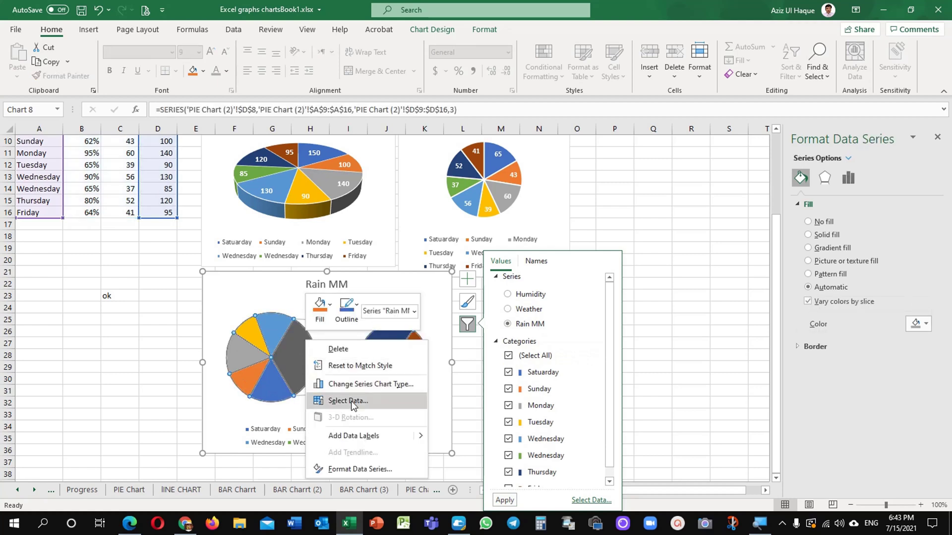
{"action": "left_click", "coordinate": [308, 353]}
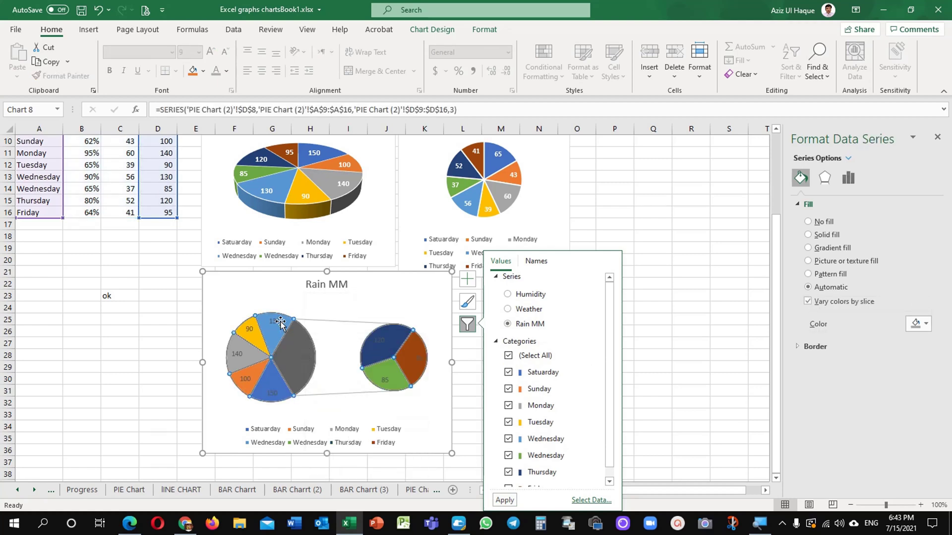
{"action": "left_click", "coordinate": [279, 322]}
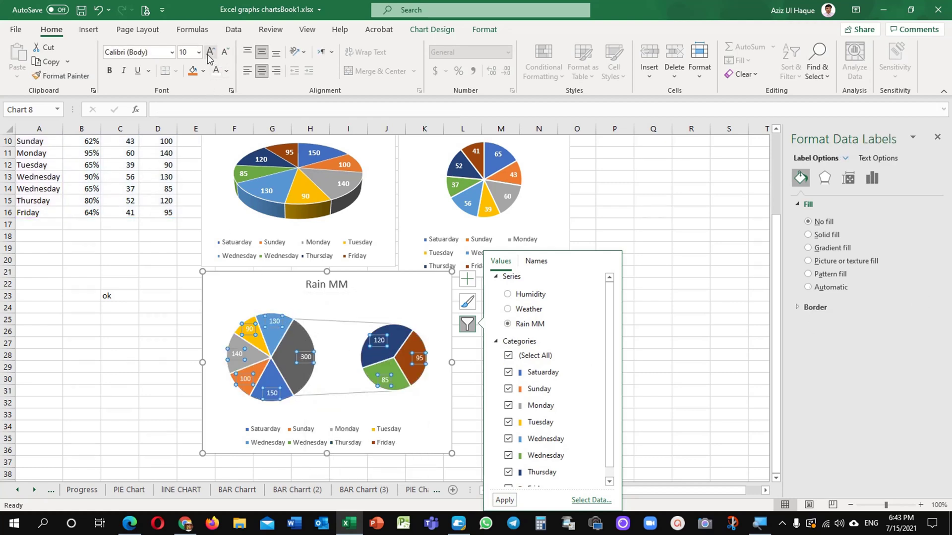
{"action": "left_click", "coordinate": [110, 70]}
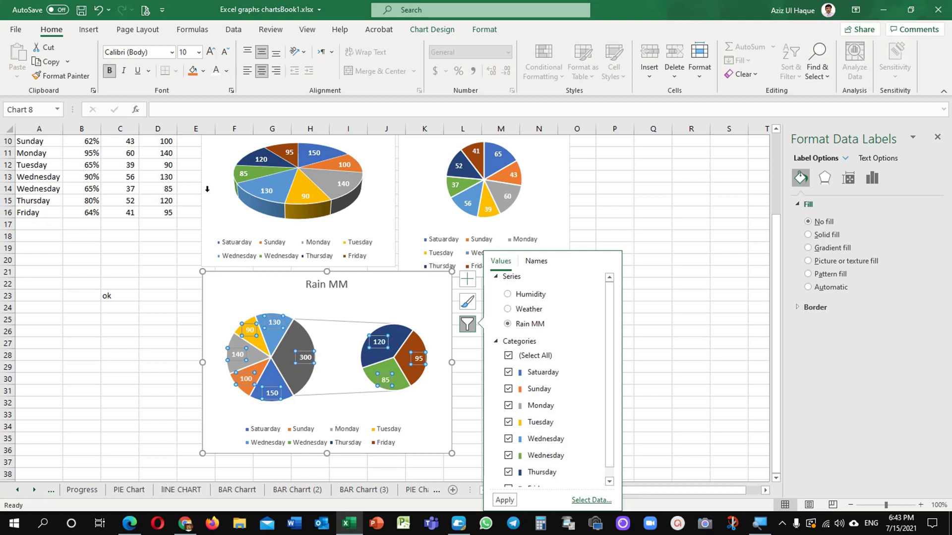
{"action": "left_click", "coordinate": [672, 360]}
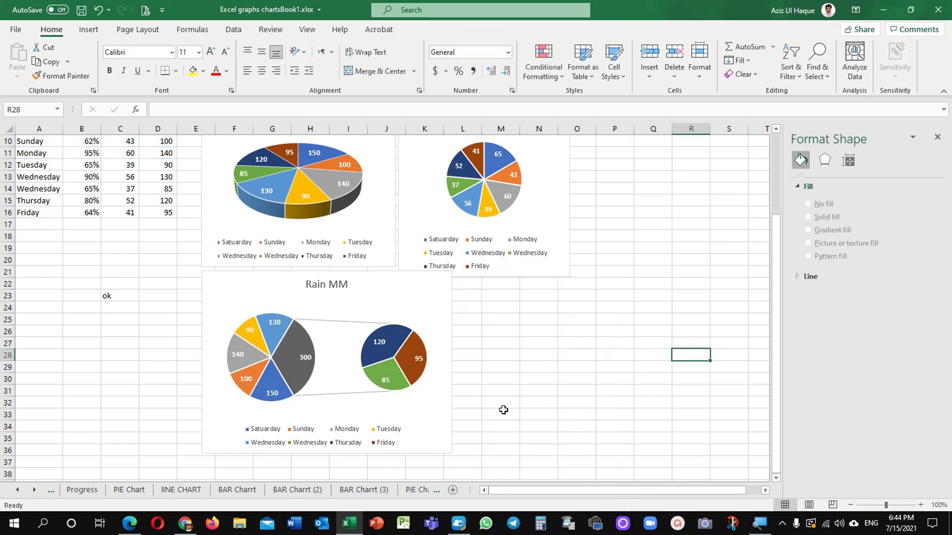
Insert a Bar of Pie chart from the weather table in A8:D16
{"action": "scroll", "coordinate": [503, 410], "scroll_direction": "up", "scroll_amount": 1}
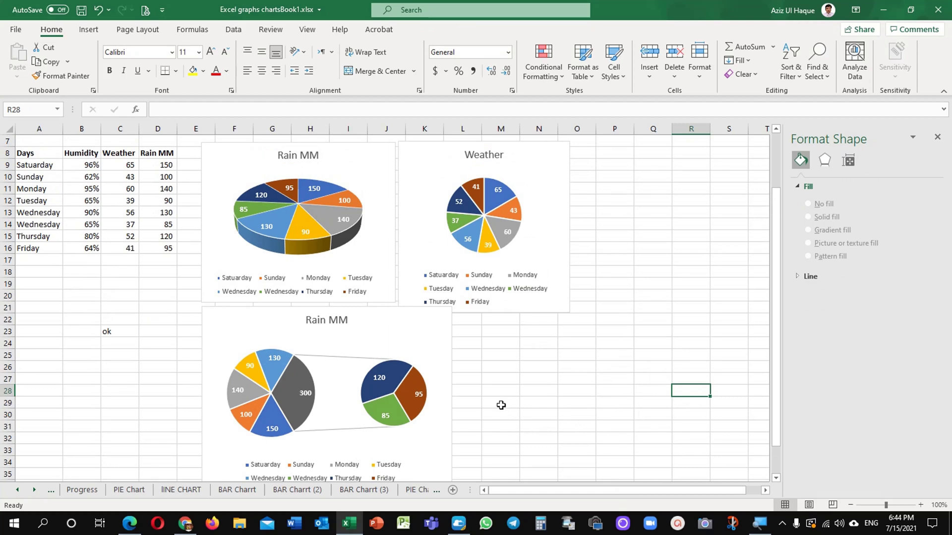
{"action": "scroll", "coordinate": [211, 273], "scroll_direction": "up", "scroll_amount": 2}
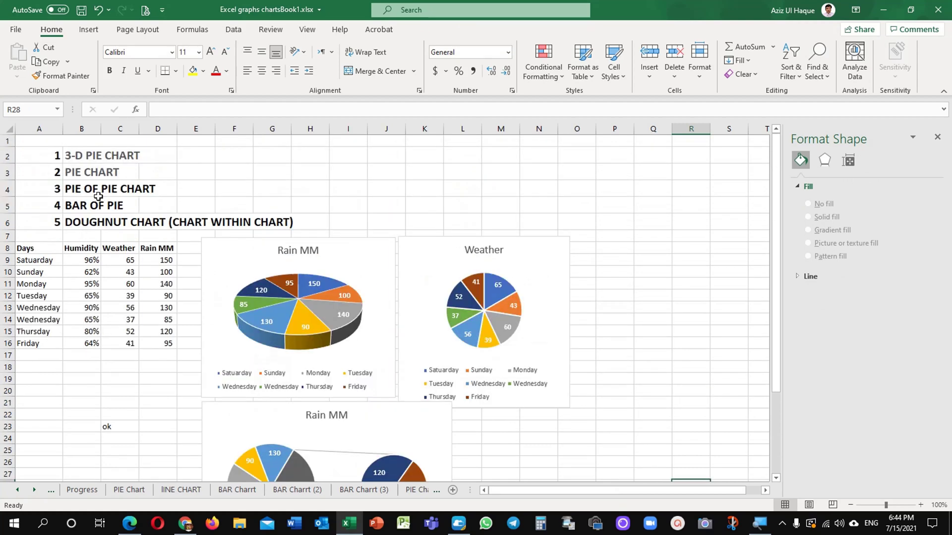
{"action": "left_click", "coordinate": [72, 188]}
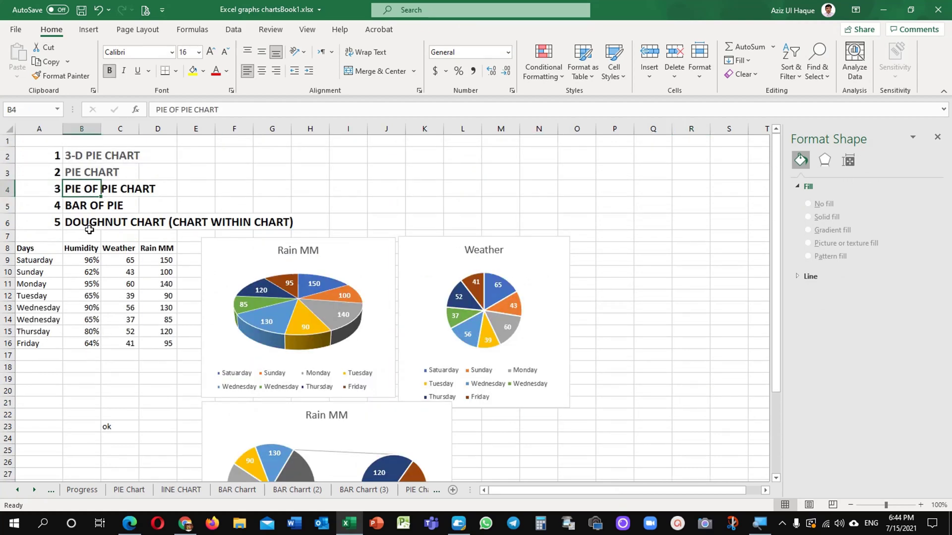
{"action": "left_click", "coordinate": [81, 204]}
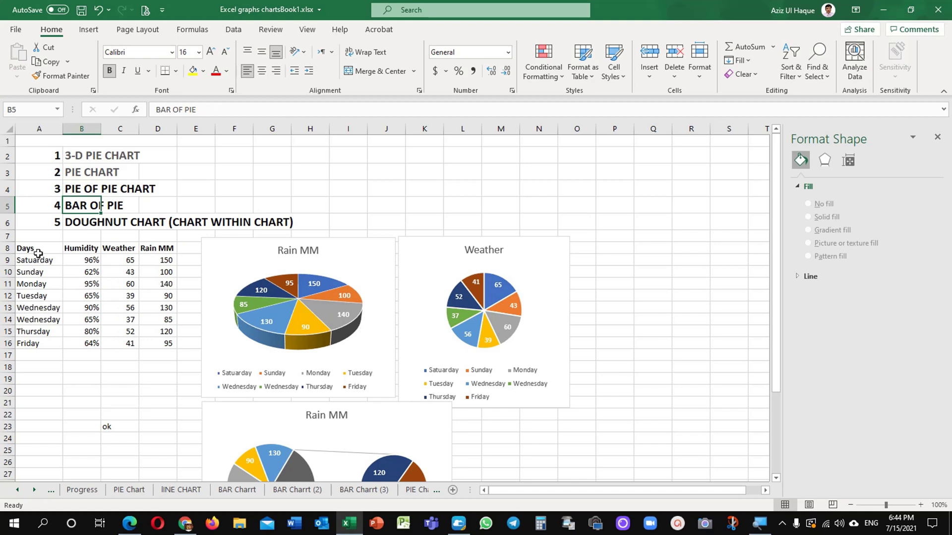
{"action": "left_click_drag", "start_coordinate": [38, 253], "coordinate": [164, 344]}
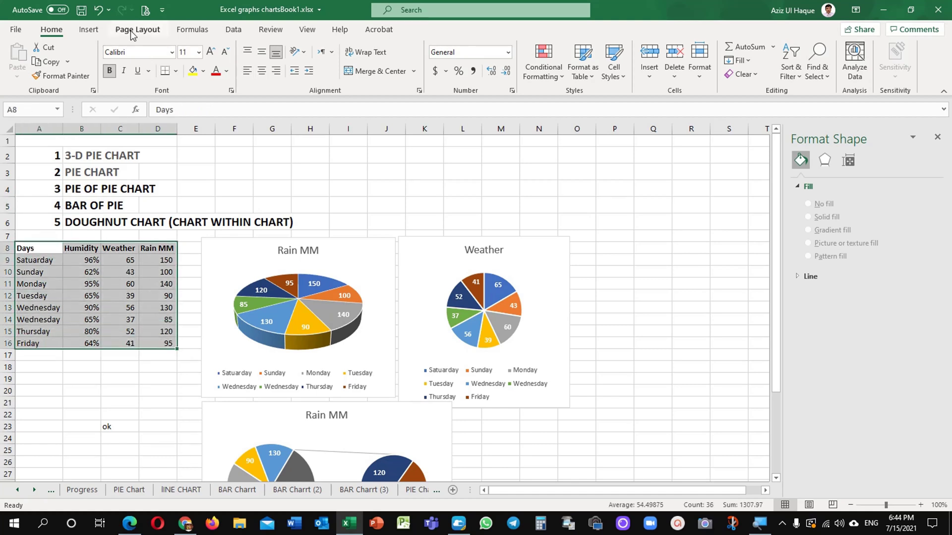
{"action": "left_click", "coordinate": [90, 31]}
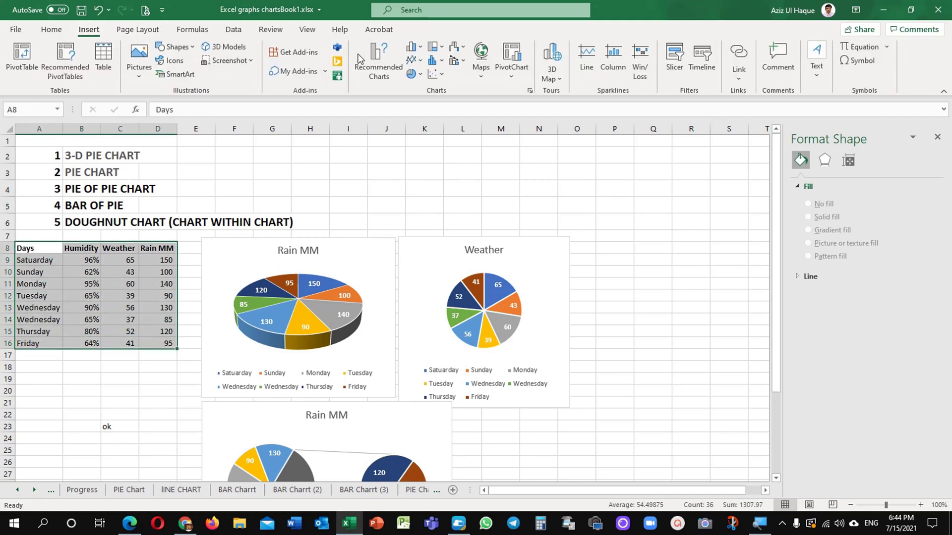
{"action": "left_click", "coordinate": [420, 77]}
{"action": "left_click", "coordinate": [490, 117]}
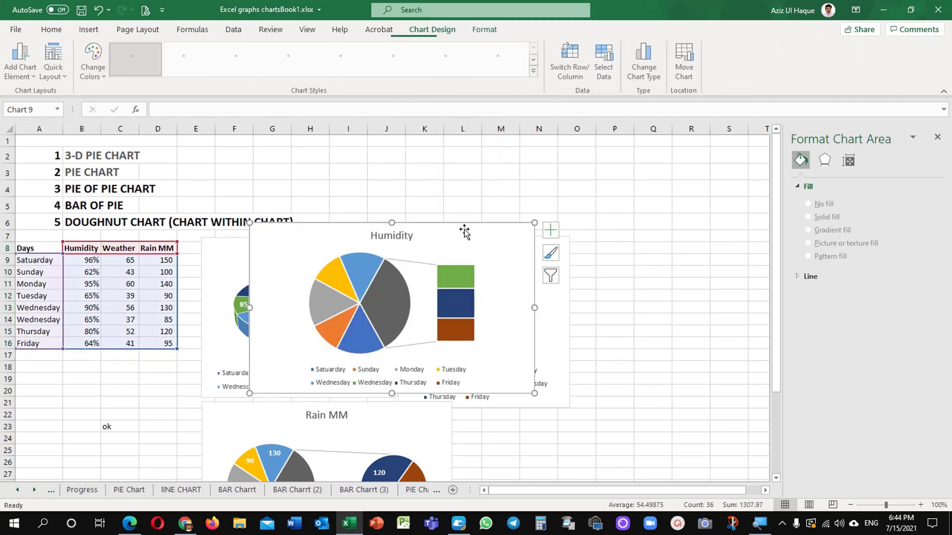
Move the Bar of Pie chart beside the Pie of Pie chart, below the 2-D pie chart
{"action": "left_click_drag", "start_coordinate": [465, 232], "coordinate": [637, 367]}
{"action": "scroll", "coordinate": [622, 278], "scroll_direction": "down", "scroll_amount": 5}
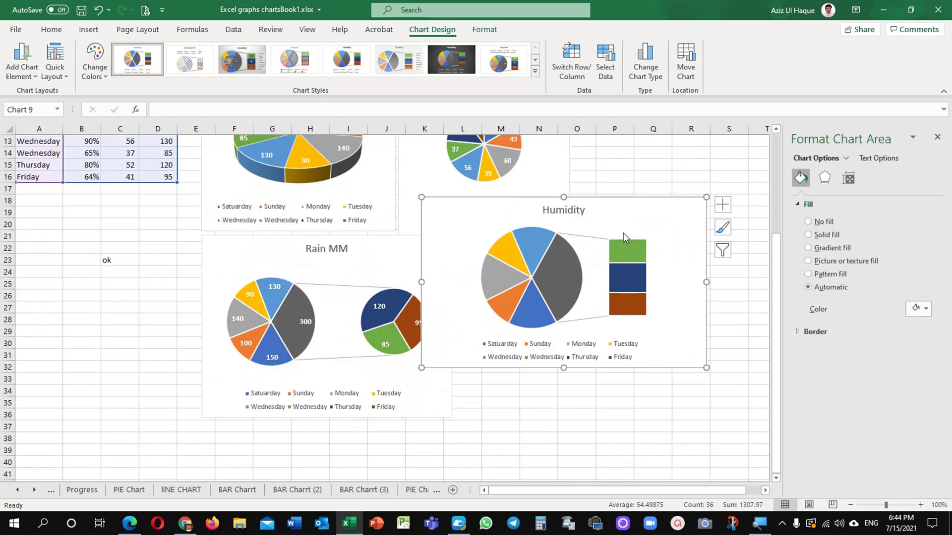
{"action": "left_click_drag", "start_coordinate": [615, 198], "coordinate": [652, 245]}
Add data labels to the Bar of Pie chart's Humidity series and make them white and bold
{"action": "right_click", "coordinate": [597, 312]}
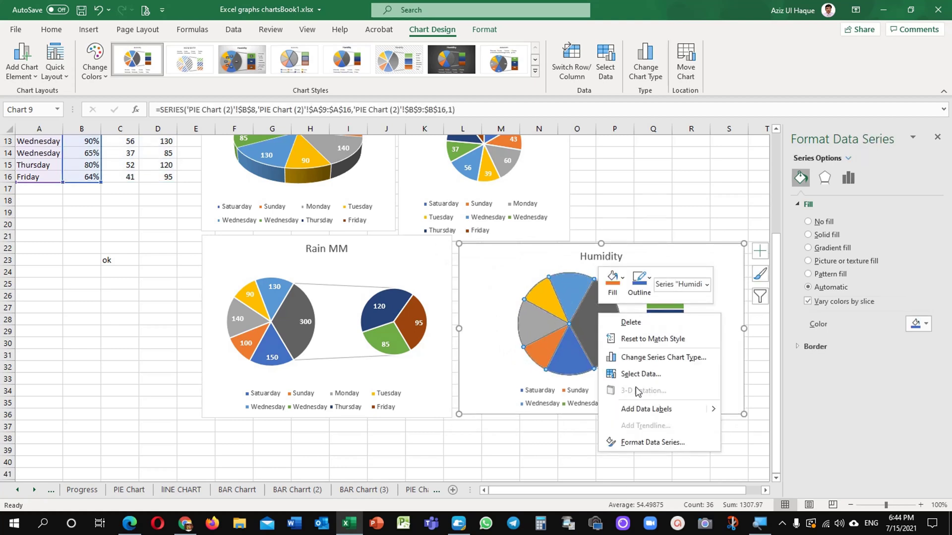
{"action": "left_click", "coordinate": [644, 409]}
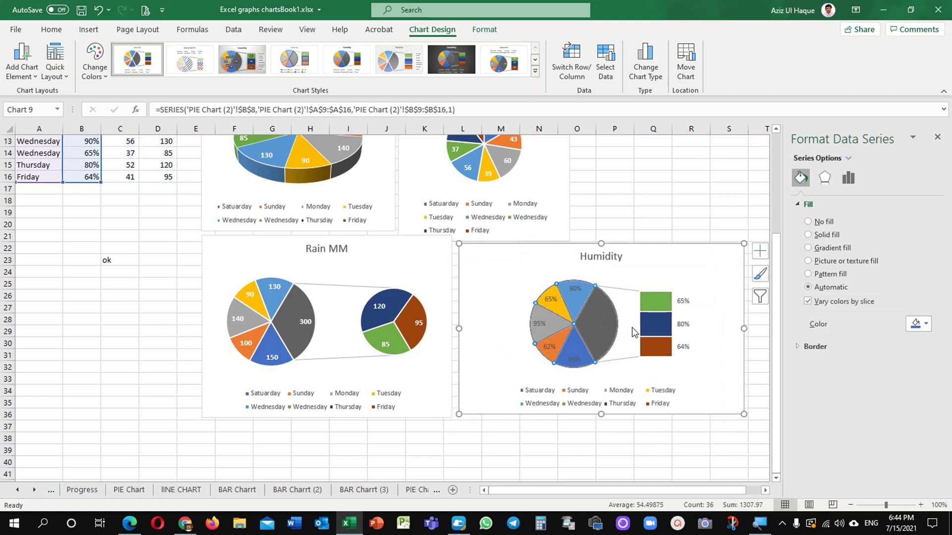
{"action": "left_click", "coordinate": [572, 296]}
{"action": "left_click", "coordinate": [54, 29]}
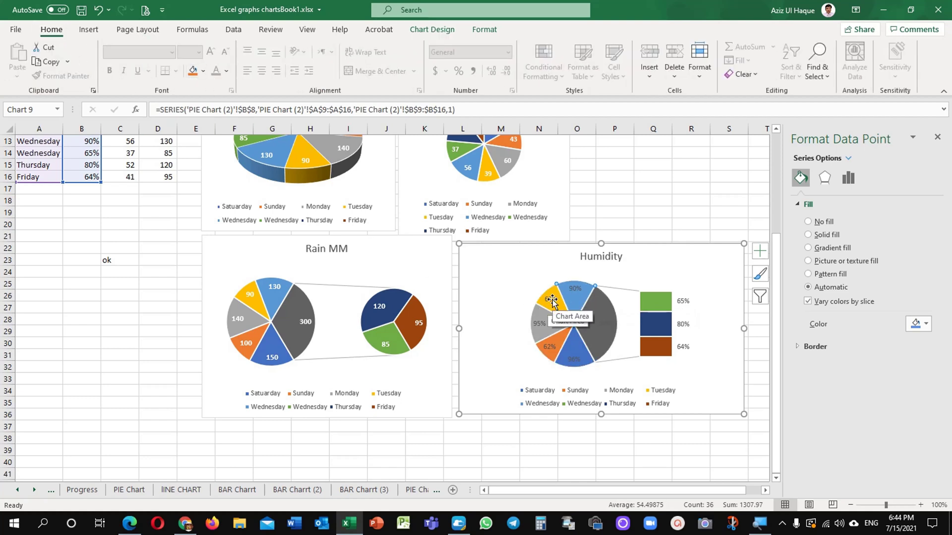
{"action": "left_click", "coordinate": [540, 318]}
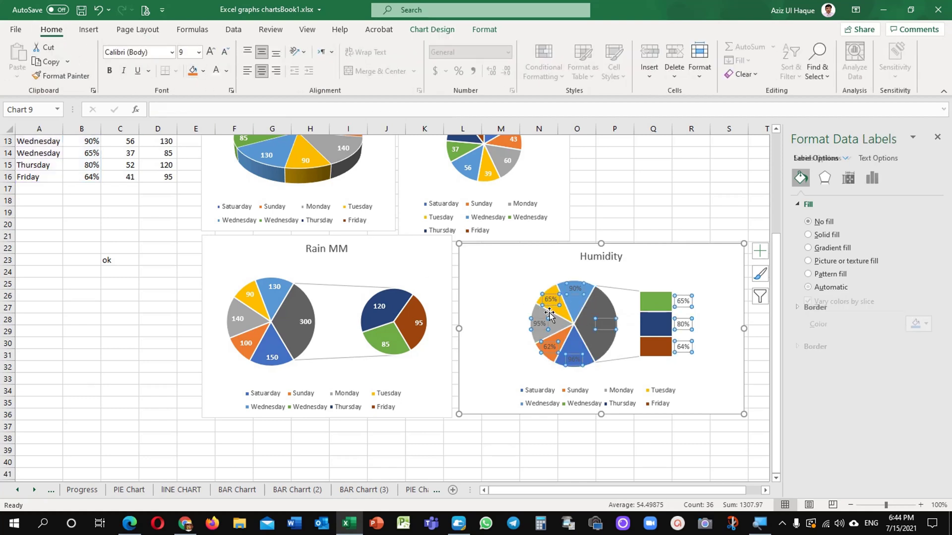
{"action": "left_click", "coordinate": [217, 72]}
{"action": "left_click", "coordinate": [114, 77]}
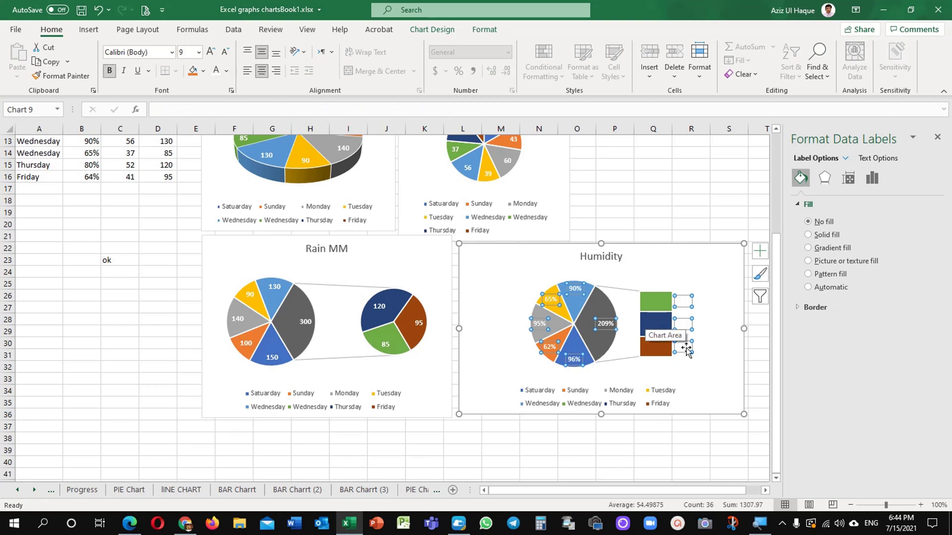
Change the font color of the Bar of Pie chart's Humidity data labels to black
{"action": "left_click", "coordinate": [718, 317]}
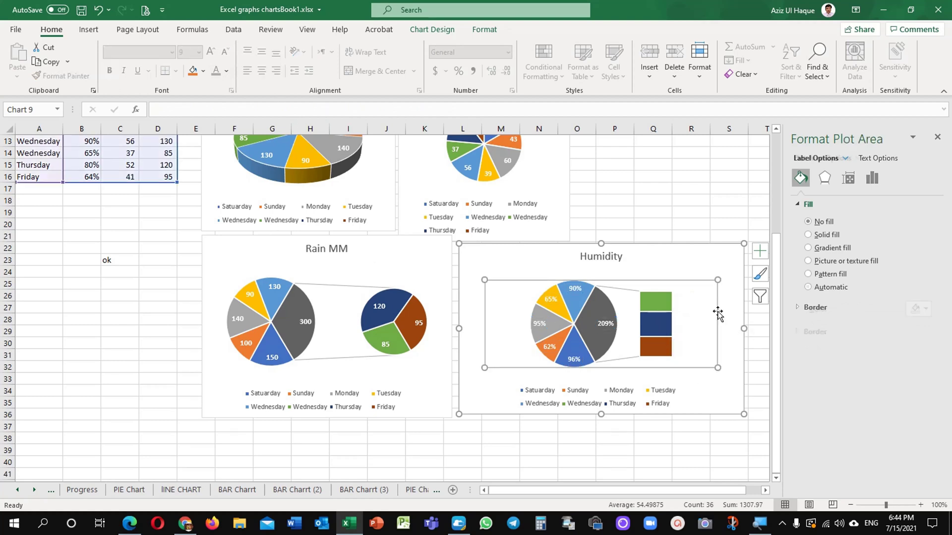
{"action": "left_click", "coordinate": [688, 306]}
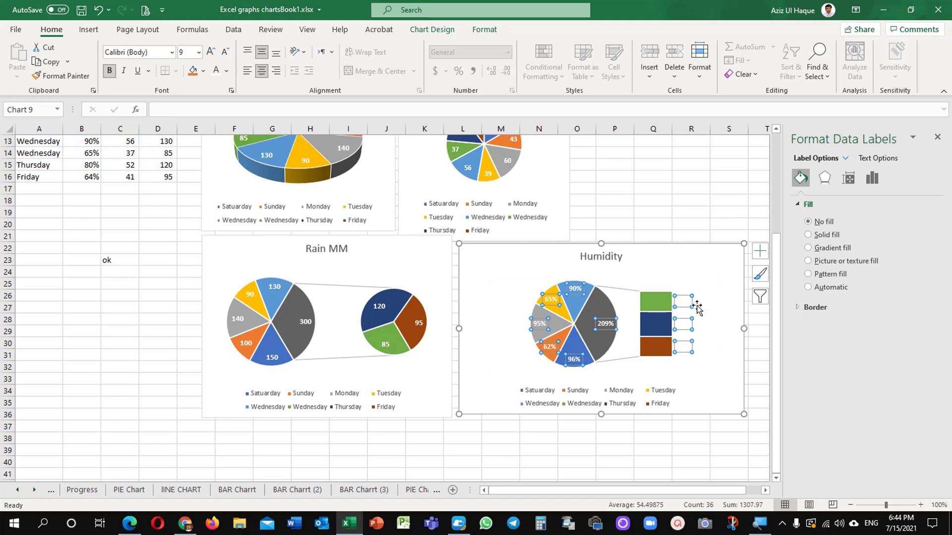
{"action": "left_click", "coordinate": [227, 70]}
{"action": "left_click", "coordinate": [222, 92]}
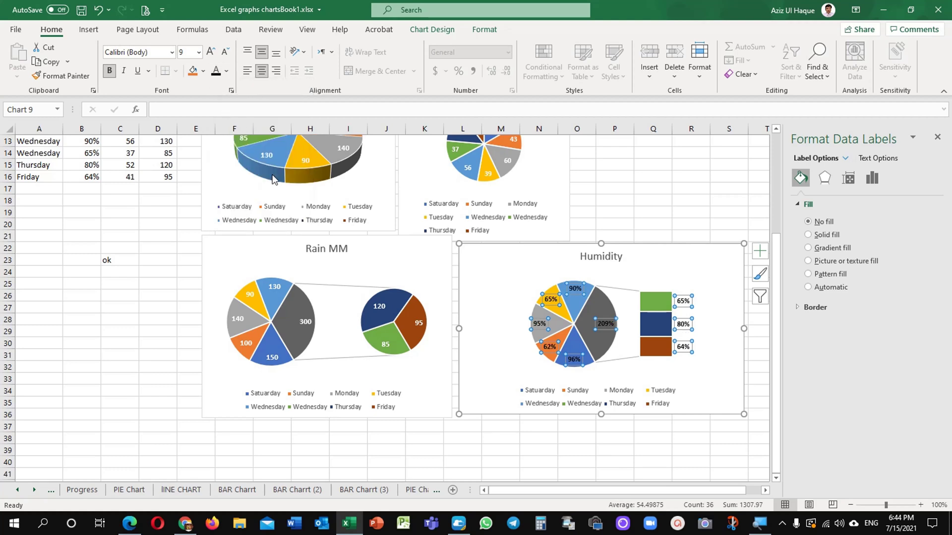
{"action": "left_click", "coordinate": [713, 383]}
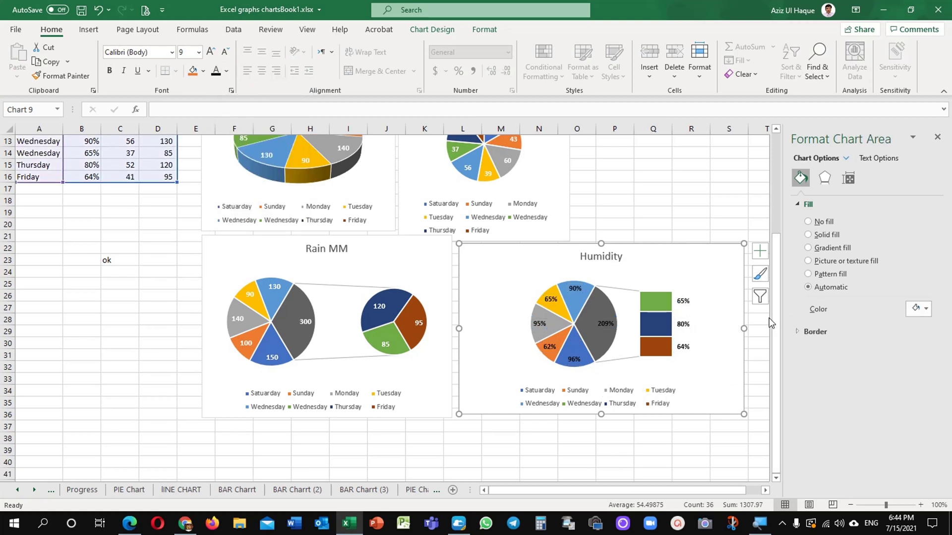
Switch the Bar of Pie chart to the Weather series and add data labels to it
{"action": "left_click", "coordinate": [760, 297]}
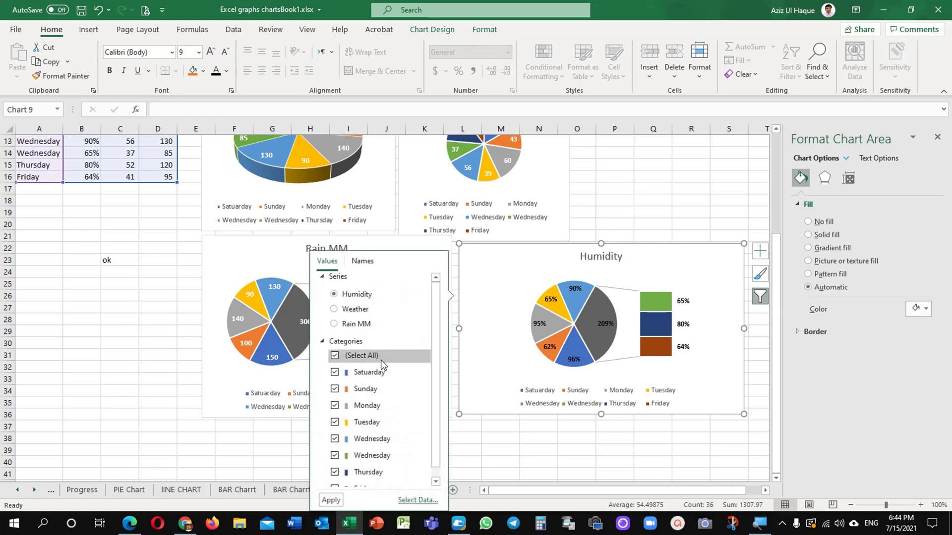
{"action": "left_click", "coordinate": [366, 312]}
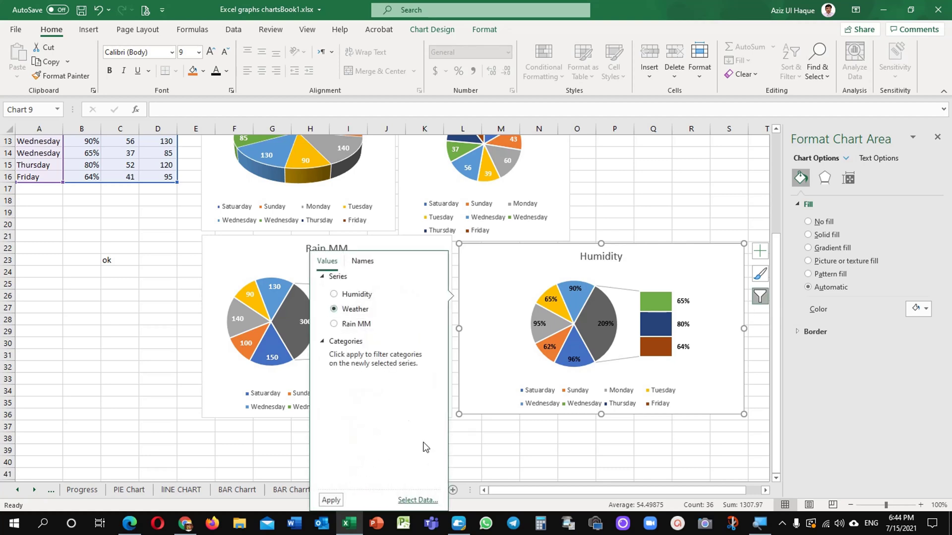
{"action": "left_click", "coordinate": [344, 500]}
{"action": "right_click", "coordinate": [580, 299]}
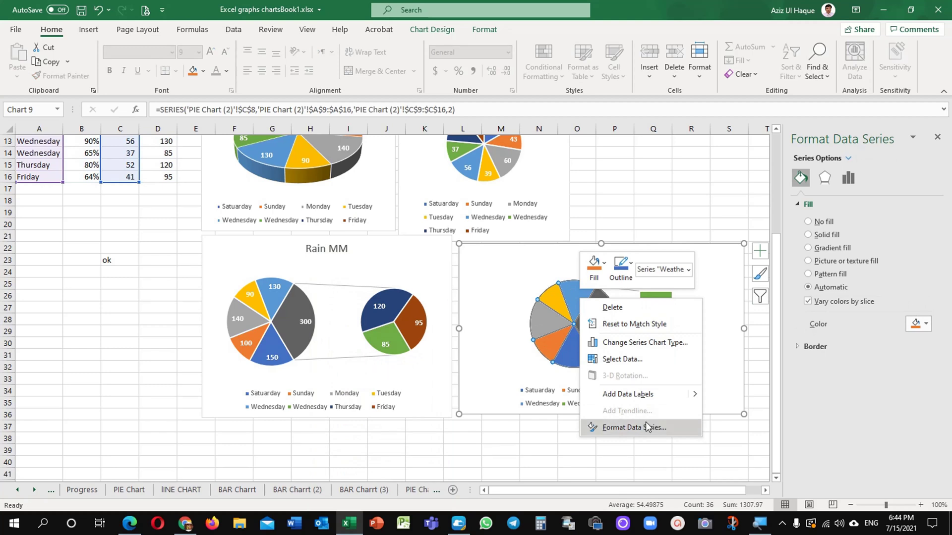
{"action": "left_click", "coordinate": [641, 396]}
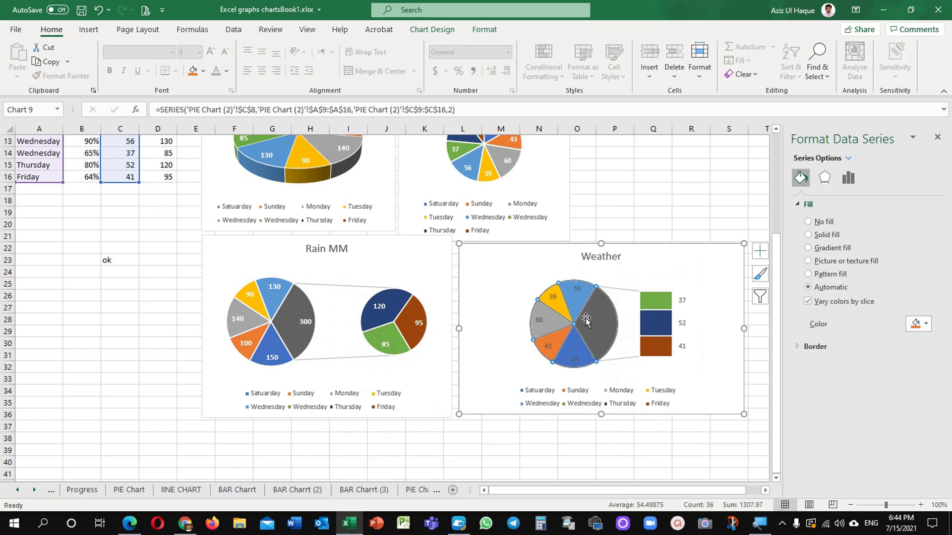
Switch the Bar of Pie chart to the Rain MM series and add data labels to its slices and bar segments
{"action": "left_click", "coordinate": [760, 296]}
{"action": "left_click", "coordinate": [347, 323]}
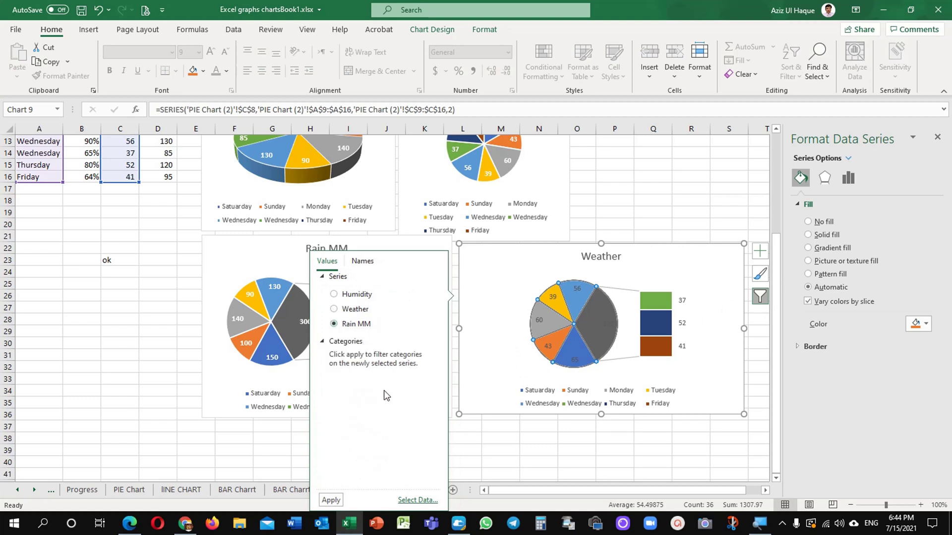
{"action": "left_click", "coordinate": [331, 500]}
{"action": "left_click", "coordinate": [546, 314]}
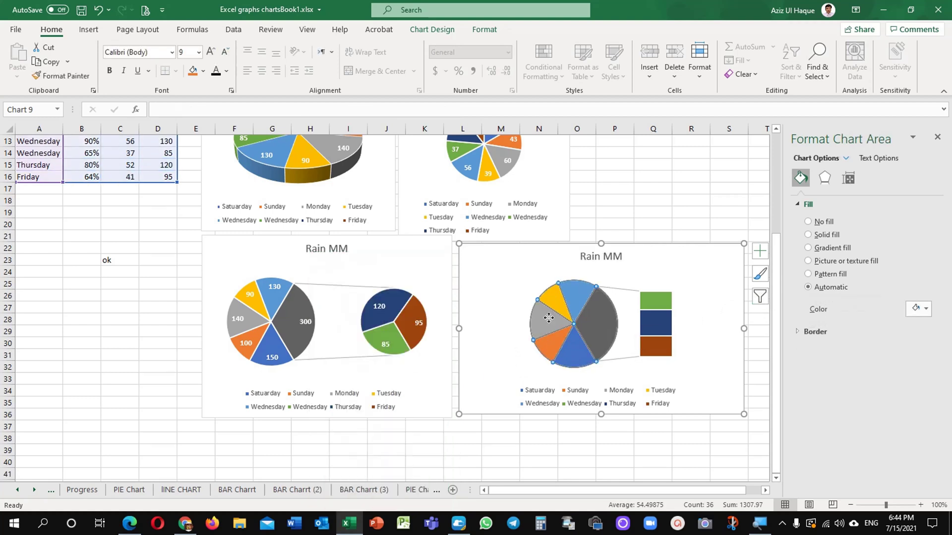
{"action": "right_click", "coordinate": [548, 320]}
{"action": "left_click", "coordinate": [597, 413]}
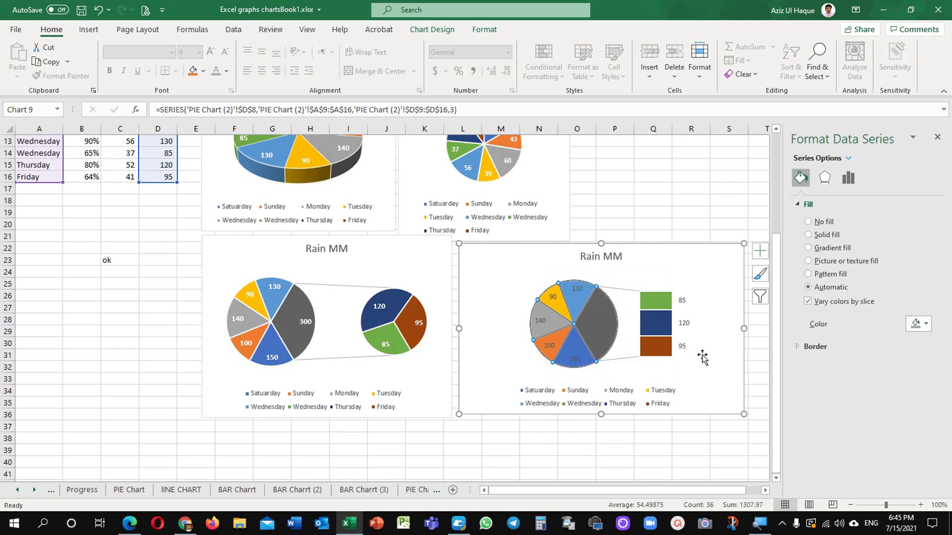
{"action": "left_click", "coordinate": [714, 383]}
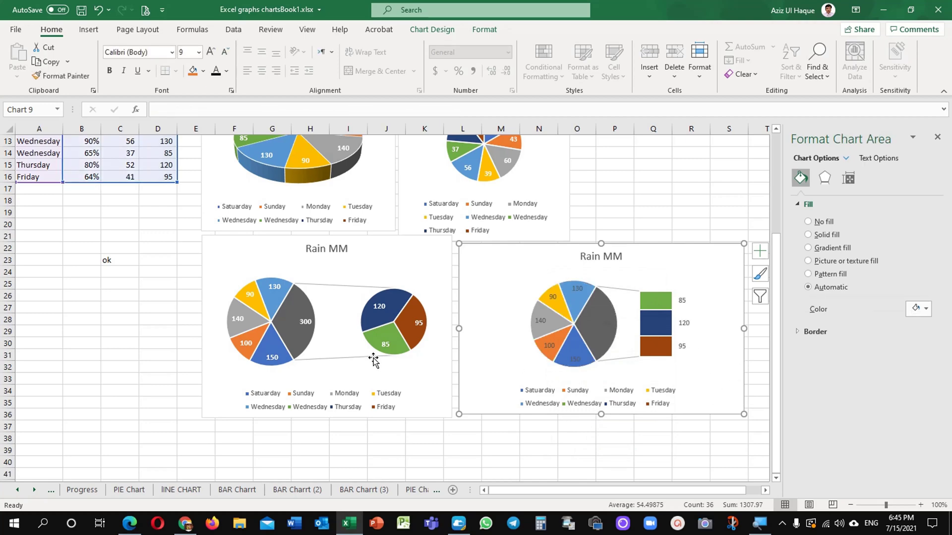
{"action": "scroll", "coordinate": [404, 377], "scroll_direction": "up", "scroll_amount": 4}
{"action": "scroll", "coordinate": [406, 377], "scroll_direction": "down", "scroll_amount": 3}
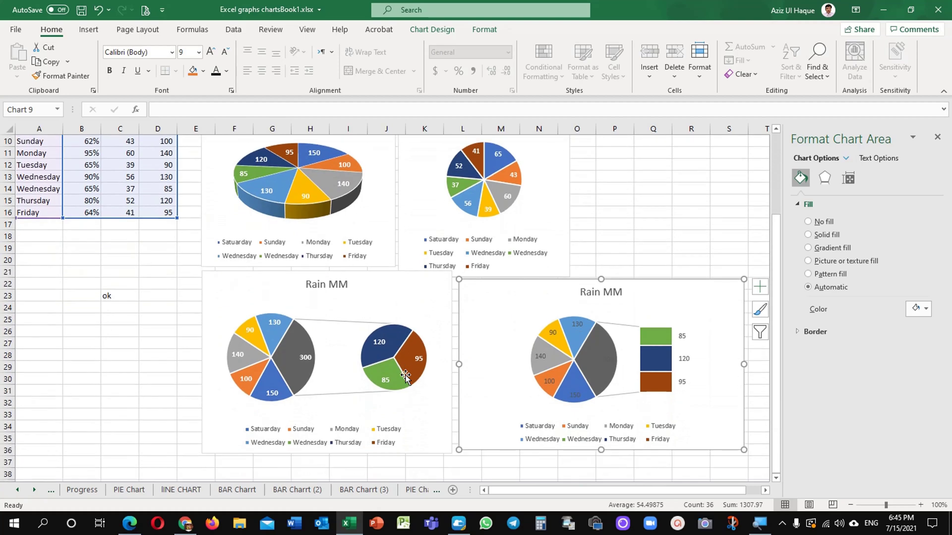
{"action": "scroll", "coordinate": [376, 313], "scroll_direction": "up", "scroll_amount": 3}
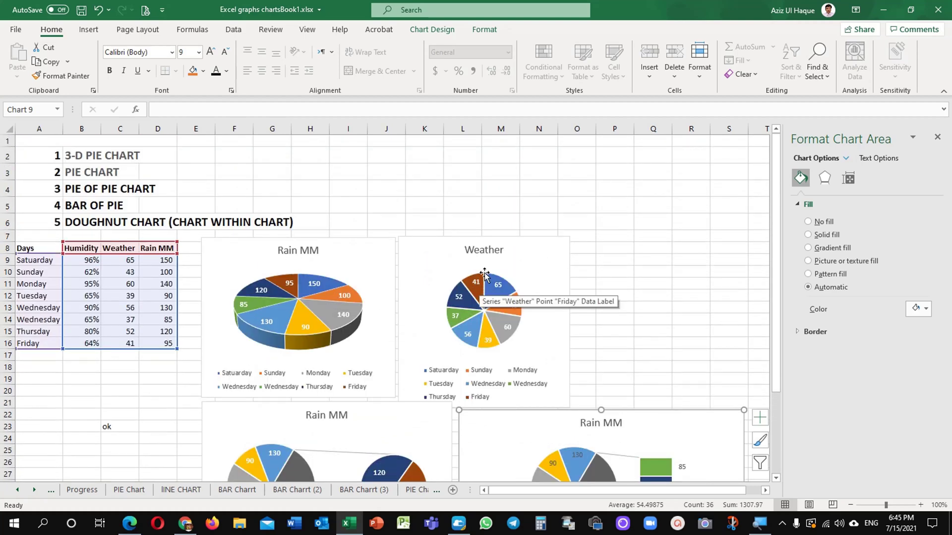
Move the 2-D Weather pie chart up beside the listed headings and enlarge it
{"action": "left_click_drag", "start_coordinate": [502, 242], "coordinate": [517, 199]}
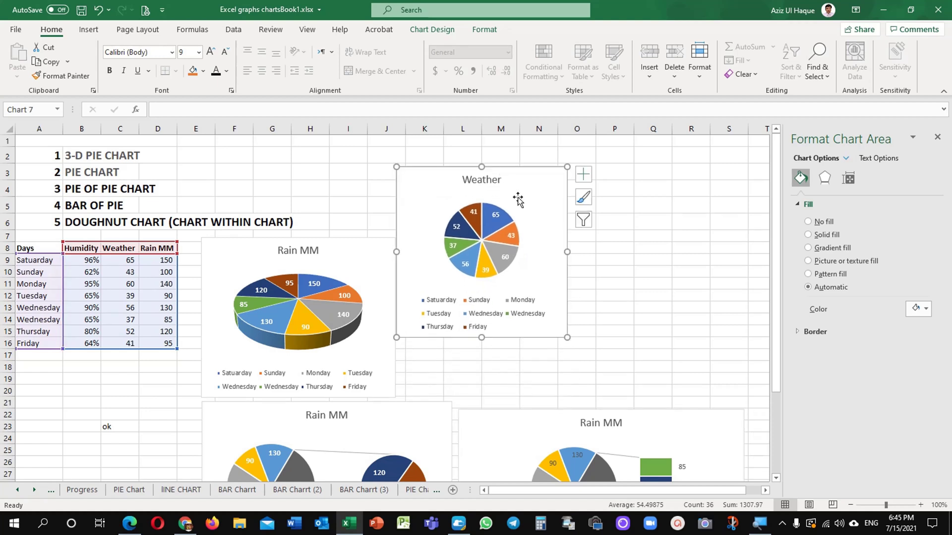
{"action": "left_click_drag", "start_coordinate": [567, 336], "coordinate": [661, 396]}
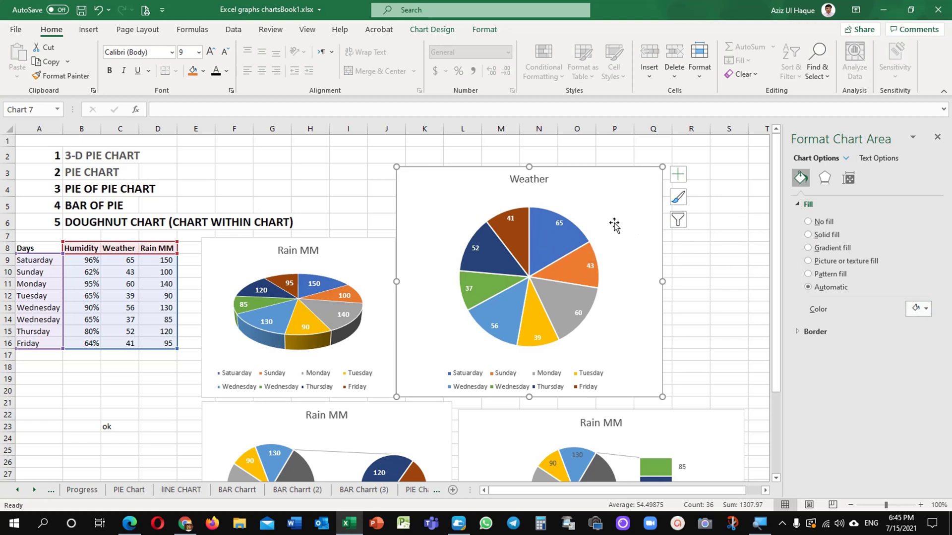
Fill only the Sunday slice of the Weather pie with solid dark blue and change it to purple
{"action": "left_click", "coordinate": [558, 244]}
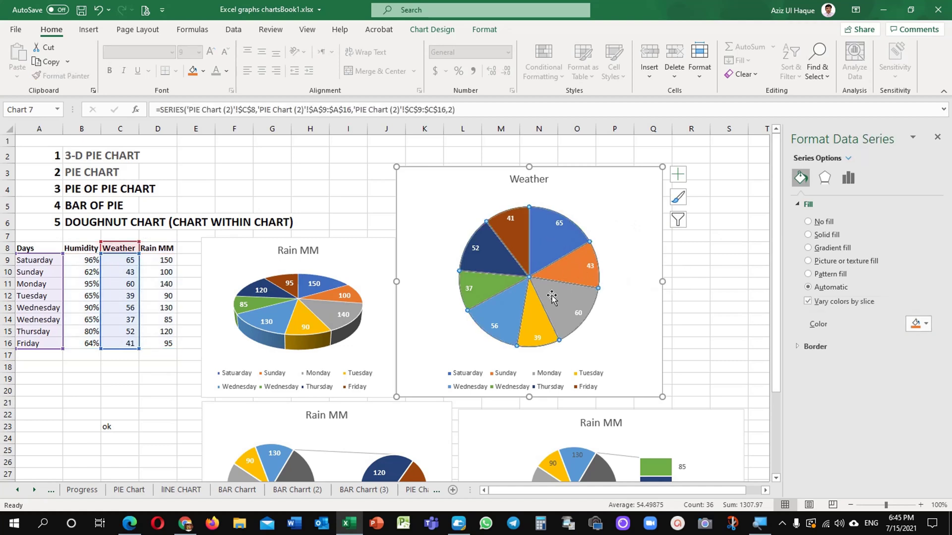
{"action": "left_click", "coordinate": [569, 274]}
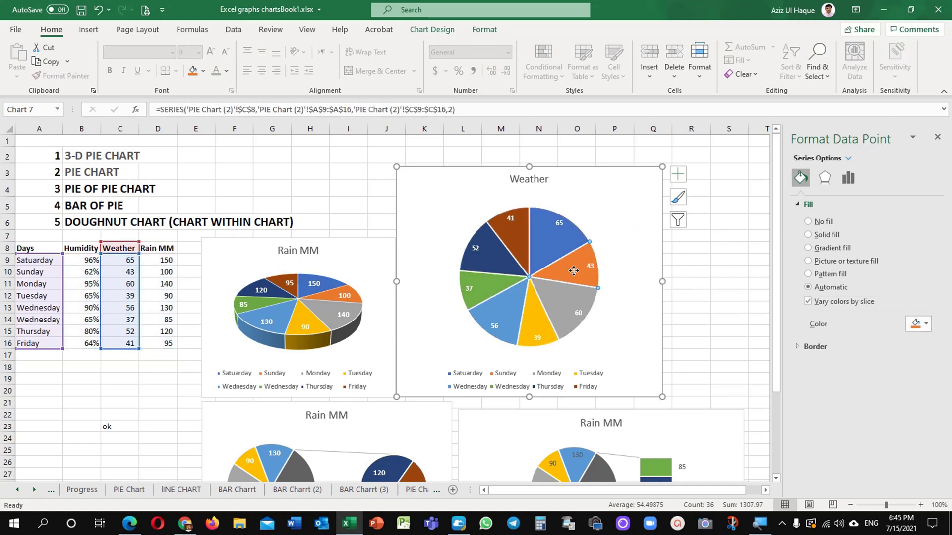
{"action": "left_click", "coordinate": [925, 325]}
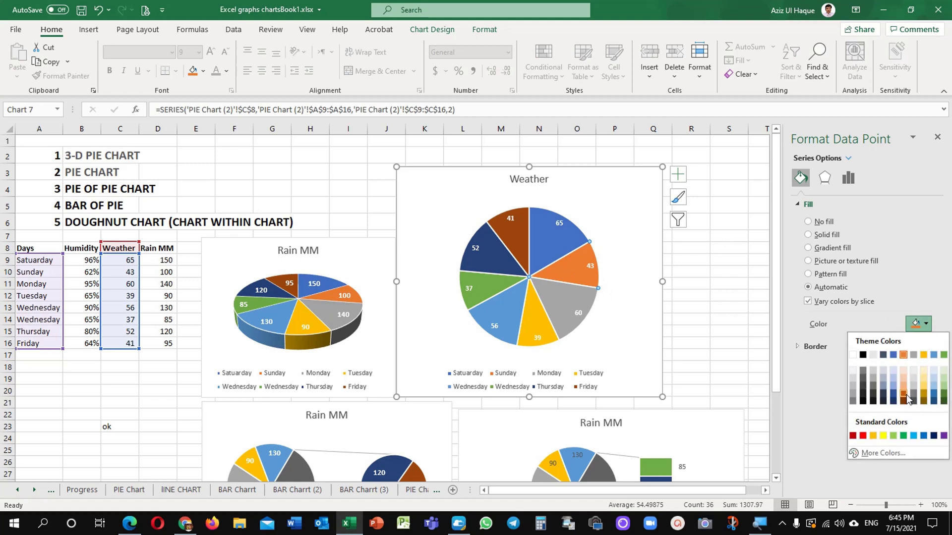
{"action": "left_click", "coordinate": [934, 436]}
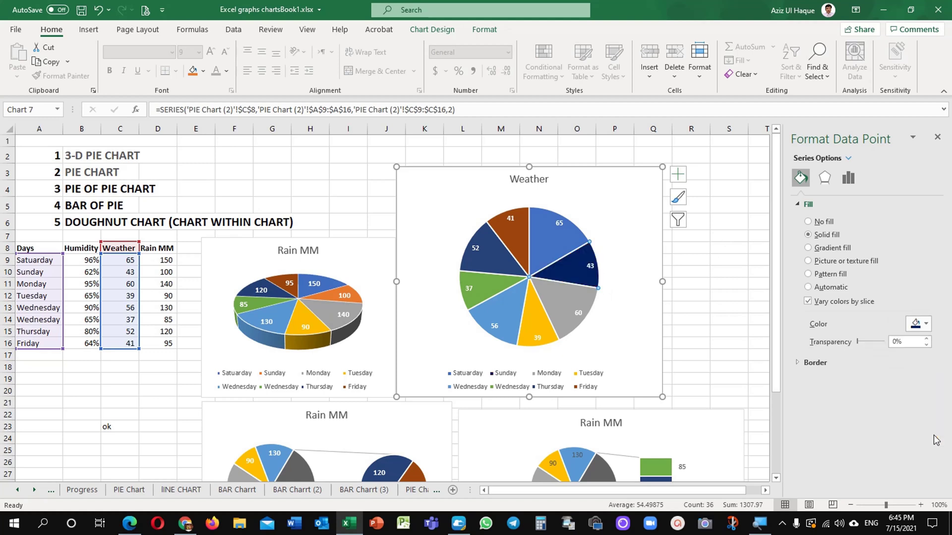
{"action": "left_click", "coordinate": [925, 325]}
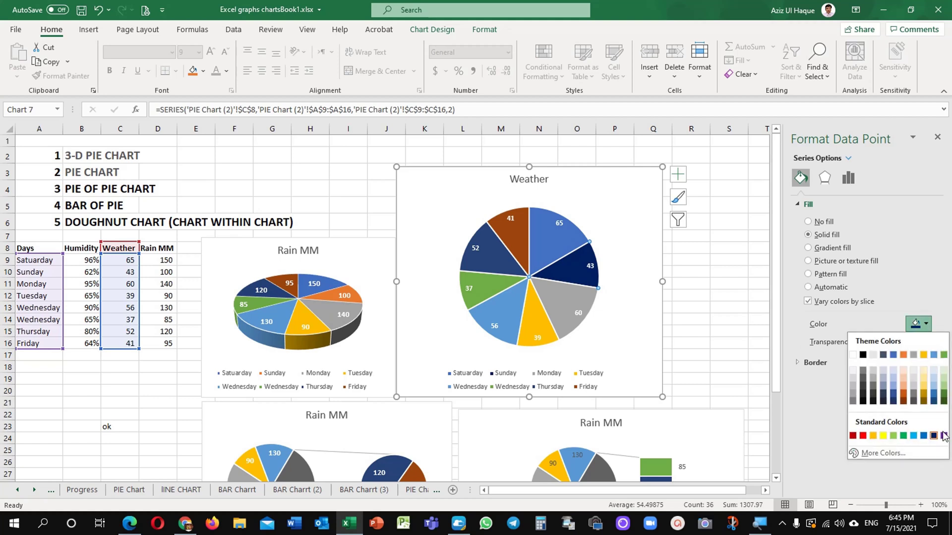
{"action": "left_click", "coordinate": [944, 436]}
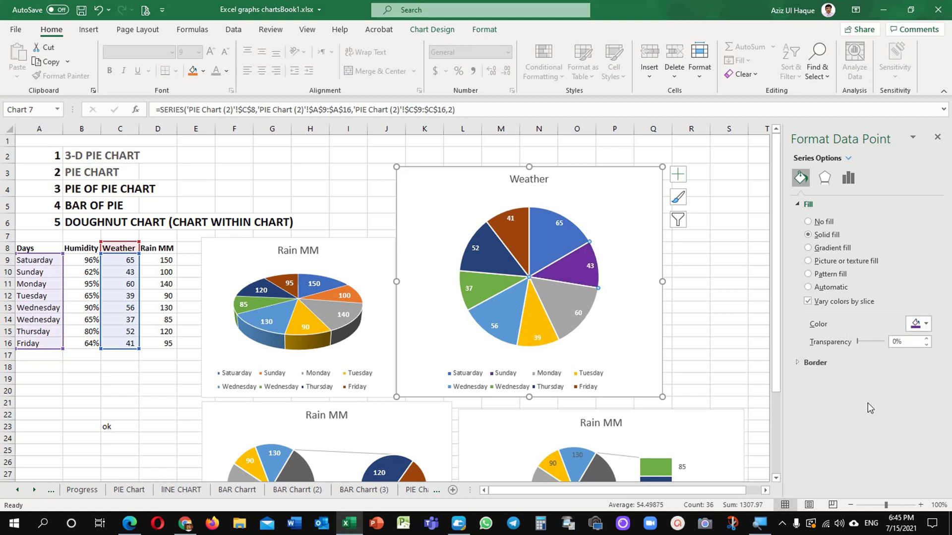
Try pattern, texture, solid and no fill on the Weather pie's Sunday slice, settling on a gradient fill
{"action": "left_click", "coordinate": [808, 288]}
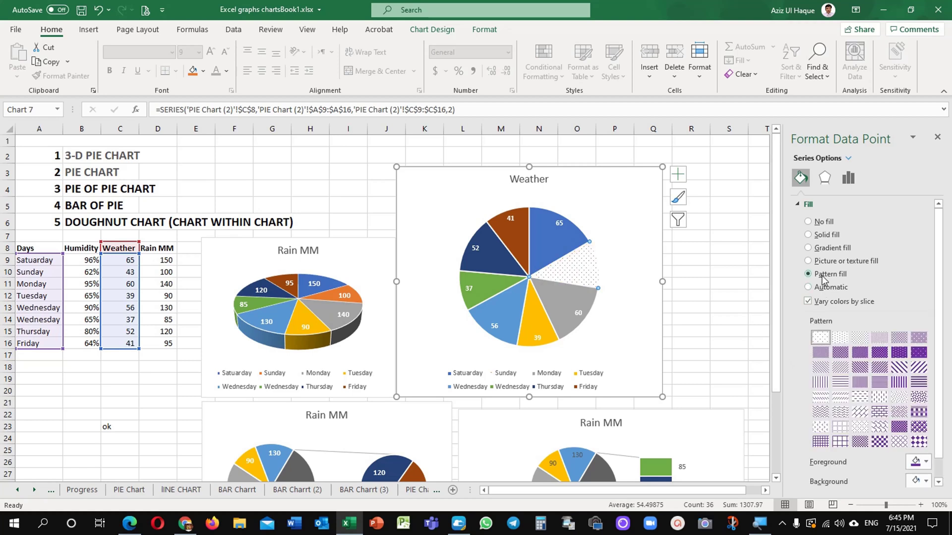
{"action": "left_click", "coordinate": [825, 266]}
{"action": "left_click", "coordinate": [819, 247]}
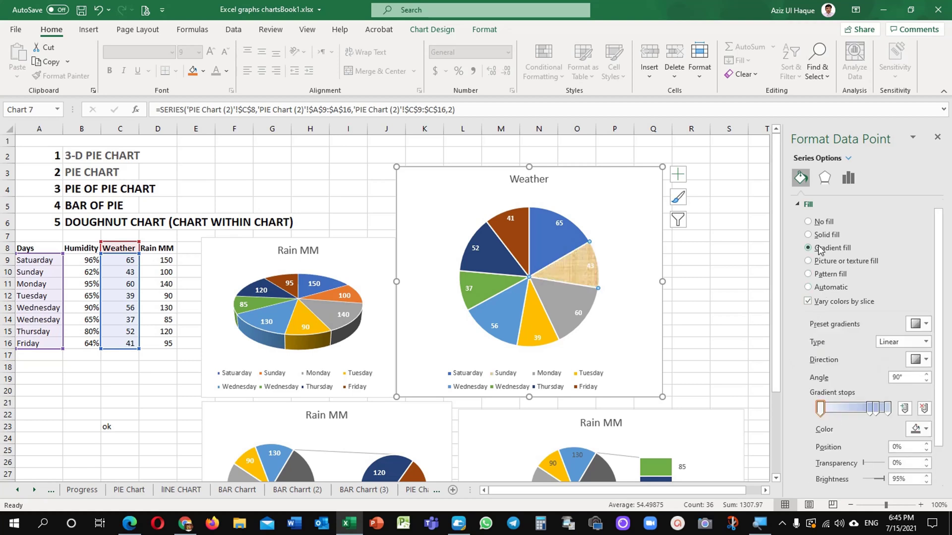
{"action": "left_click", "coordinate": [819, 235]}
{"action": "left_click", "coordinate": [817, 223]}
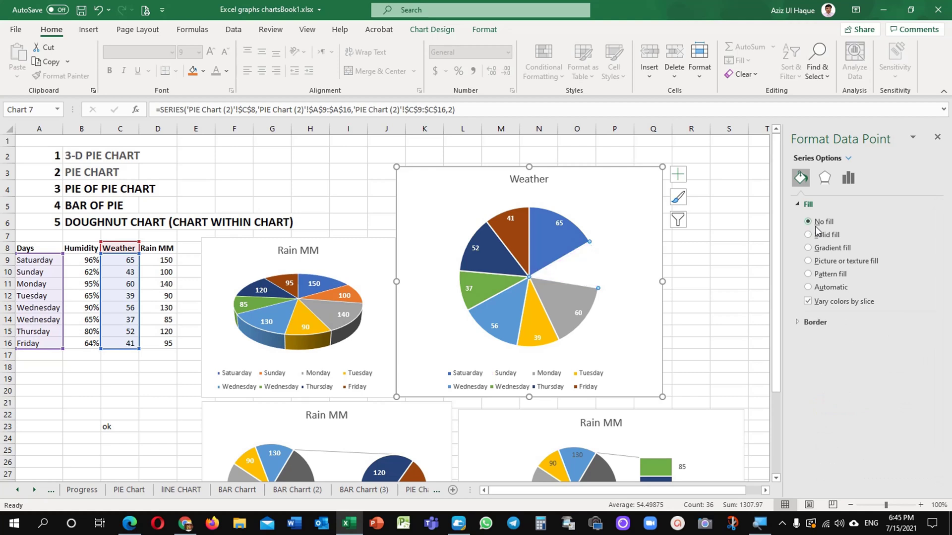
{"action": "left_click", "coordinate": [819, 235]}
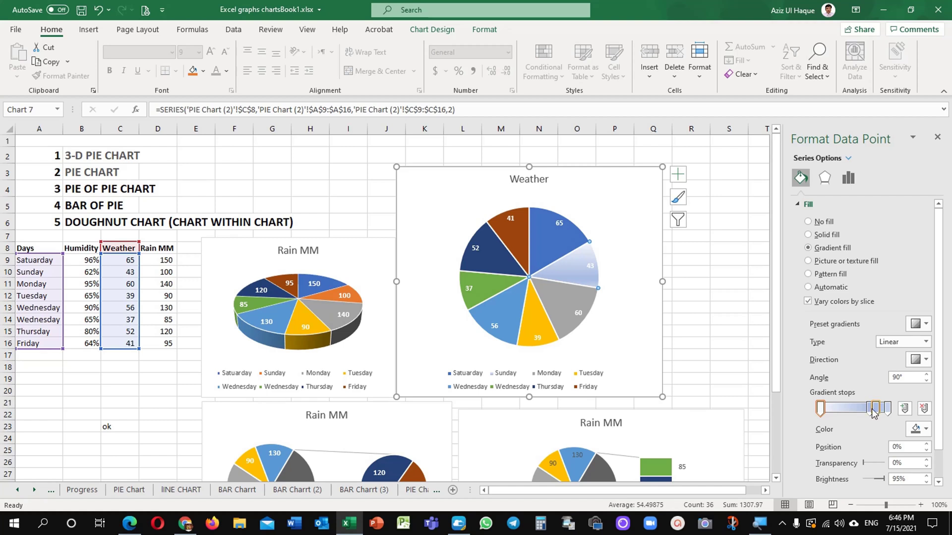
Reposition the middle gradient stops of the Sunday slice, placing the third stop at 78%
{"action": "left_click_drag", "start_coordinate": [874, 412], "coordinate": [865, 412]}
{"action": "mouse_move", "coordinate": [855, 415]}
{"action": "left_mouse_down"}
{"action": "mouse_move", "coordinate": [838, 414]}
{"action": "mouse_move", "coordinate": [874, 417]}
{"action": "left_mouse_up"}
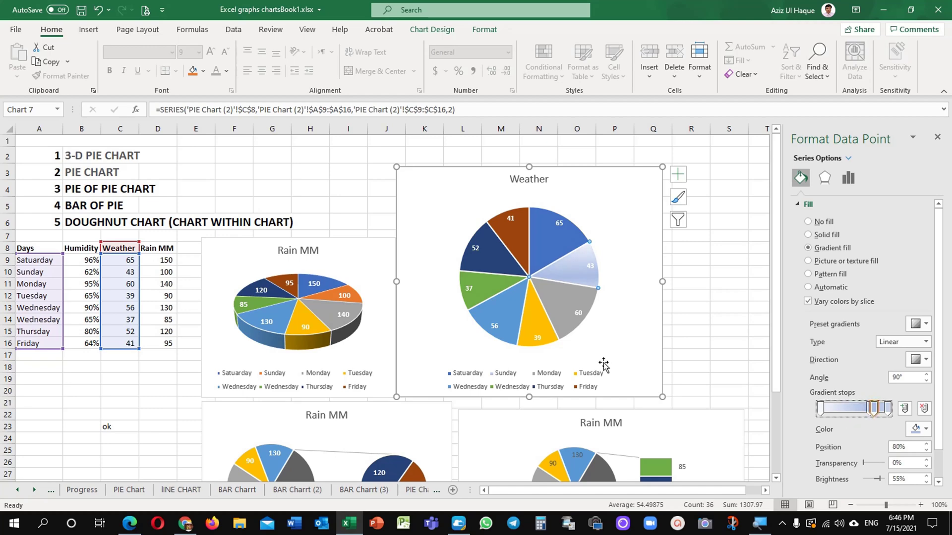
{"action": "scroll", "coordinate": [600, 366], "scroll_direction": "up", "scroll_amount": 3, "text": "ctrl"}
{"action": "left_click_drag", "start_coordinate": [687, 491], "coordinate": [721, 490]}
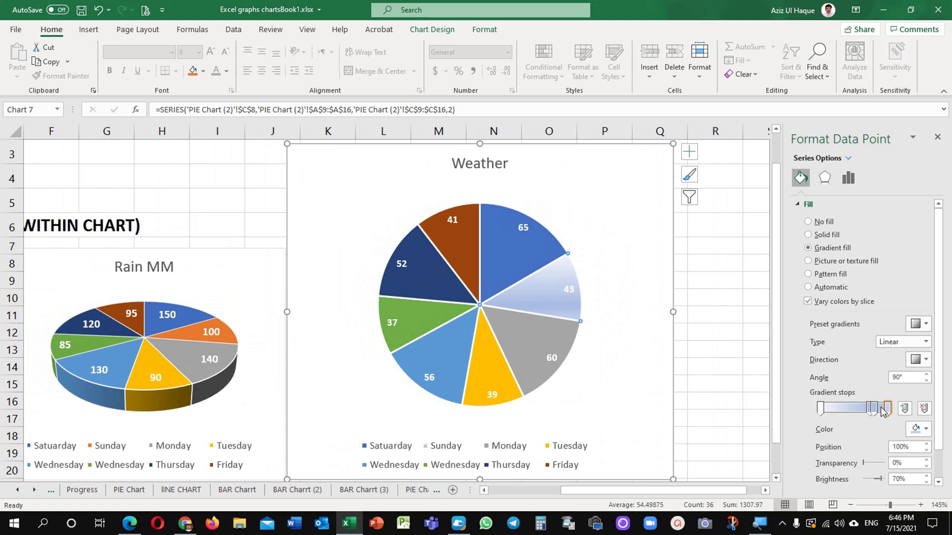
{"action": "mouse_move", "coordinate": [869, 416]}
{"action": "left_mouse_down"}
{"action": "mouse_move", "coordinate": [796, 415]}
{"action": "mouse_move", "coordinate": [893, 414]}
{"action": "mouse_move", "coordinate": [832, 411]}
{"action": "mouse_move", "coordinate": [876, 418]}
{"action": "left_mouse_up"}
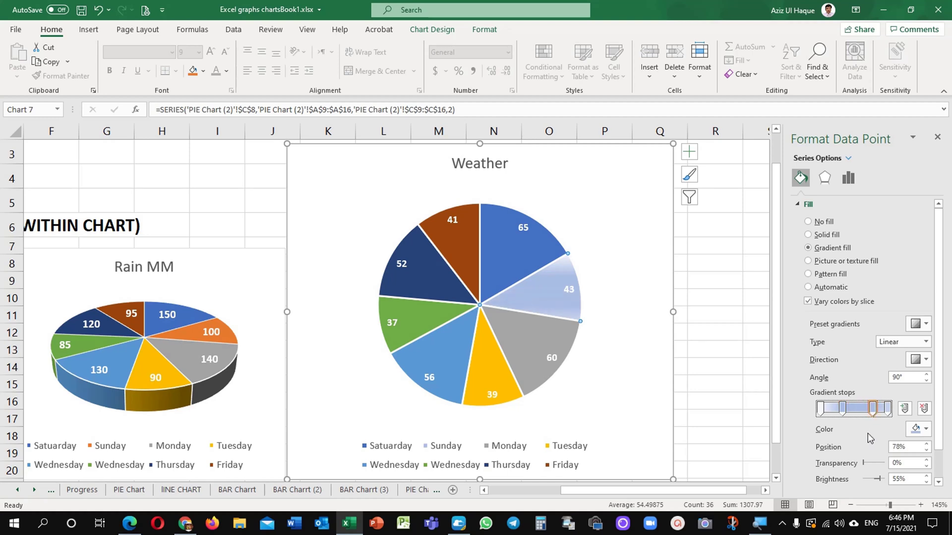
Try dark blue for the Sunday slice's 78% gradient stop and settle on gold, 25% darker
{"action": "left_click", "coordinate": [922, 429]}
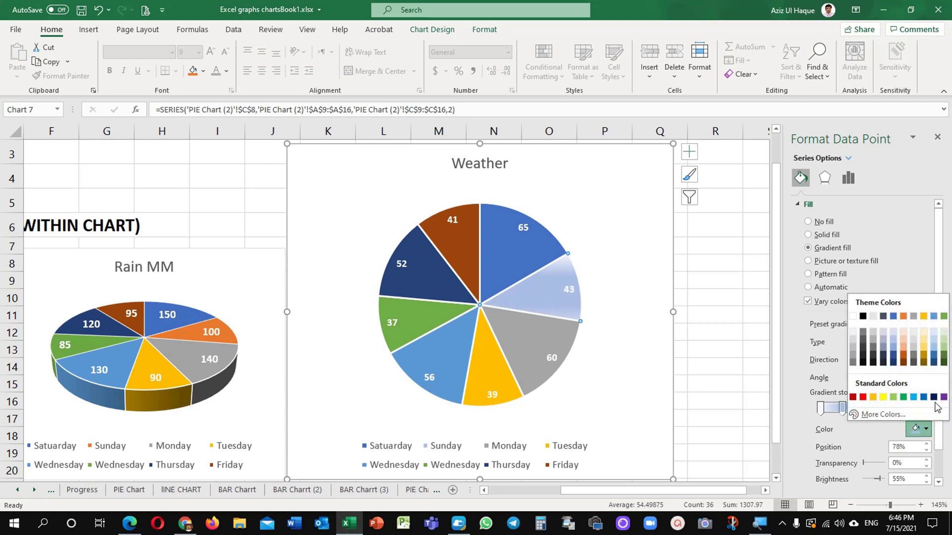
{"action": "left_click", "coordinate": [939, 401]}
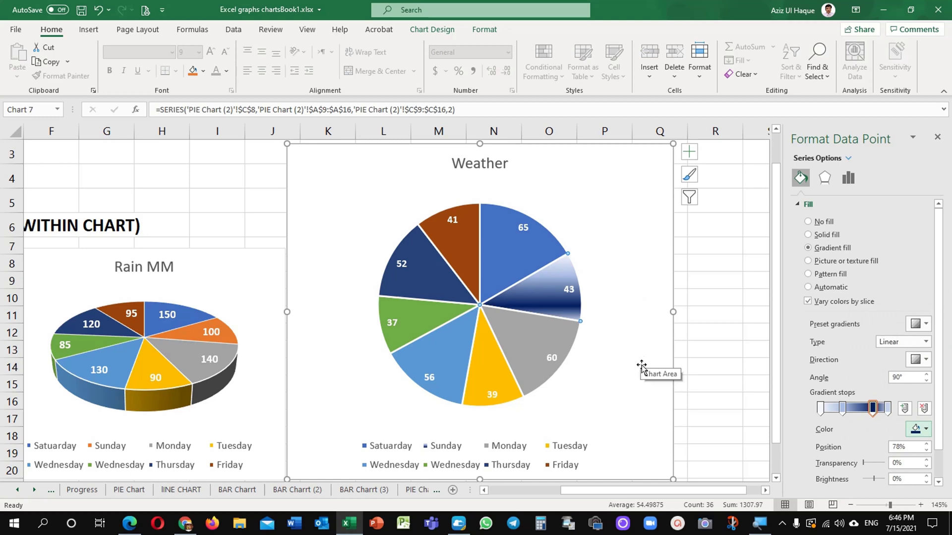
{"action": "left_click", "coordinate": [924, 430]}
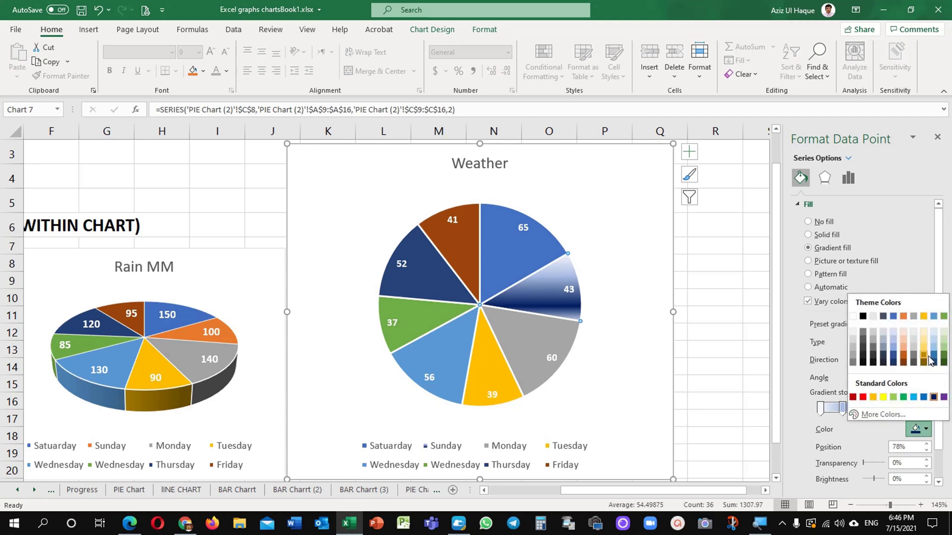
{"action": "left_click", "coordinate": [924, 355]}
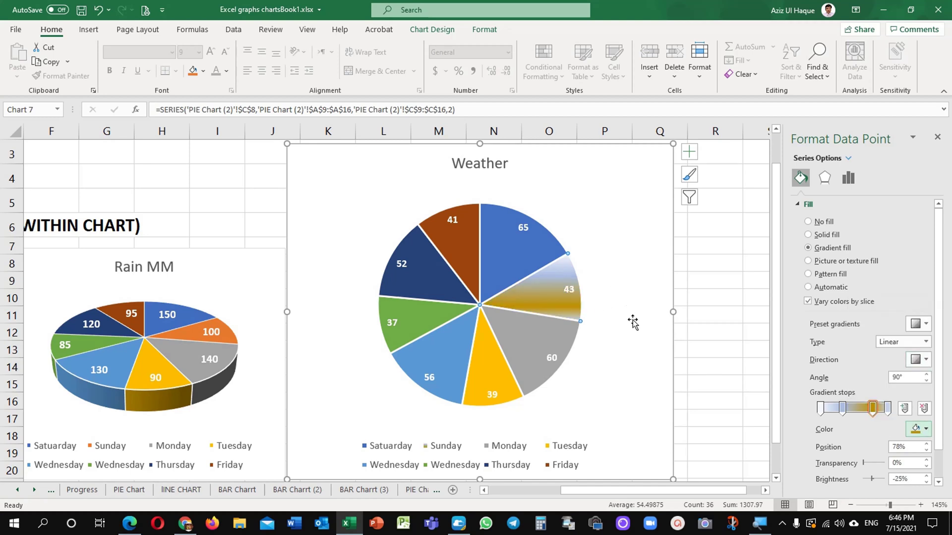
Set the gold gradient stop to position 78%, transparency 3% and brightness -33%
{"action": "scroll", "coordinate": [853, 435], "scroll_direction": "down", "scroll_amount": 1}
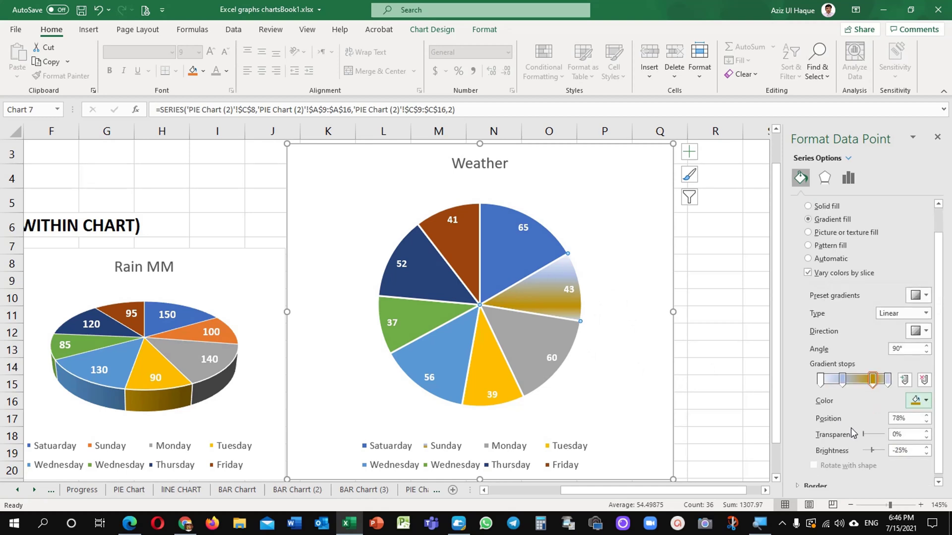
{"action": "left_click", "coordinate": [926, 422]}
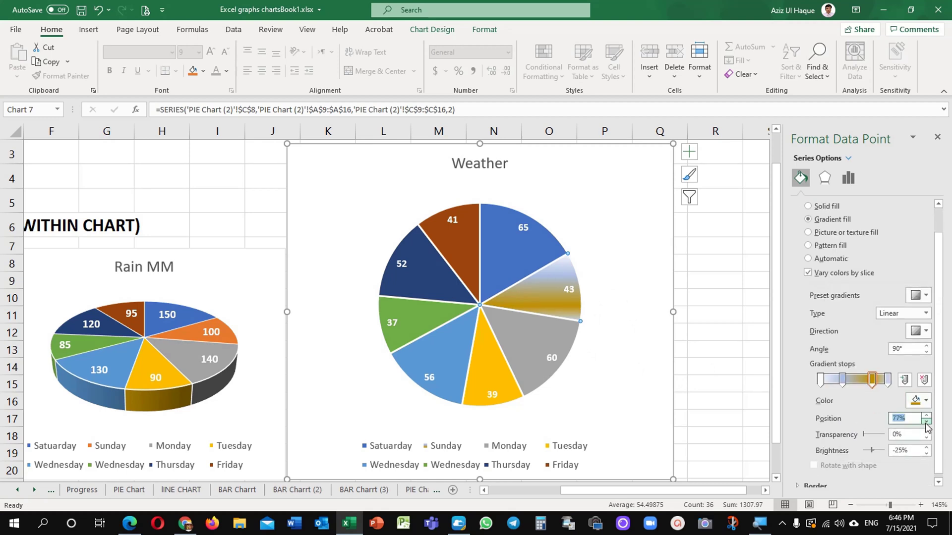
{"action": "left_click", "coordinate": [927, 420]}
{"action": "left_click", "coordinate": [926, 431]}
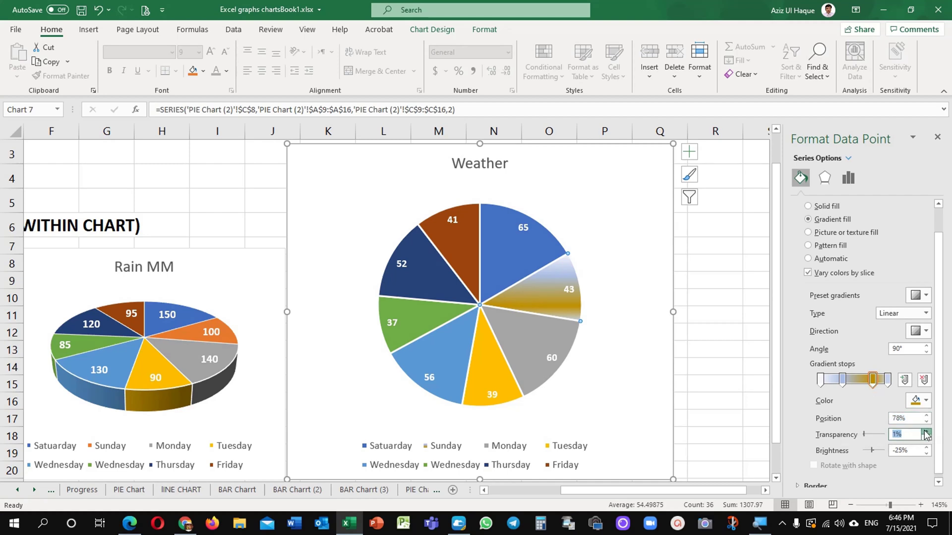
{"action": "left_click", "coordinate": [926, 454]}
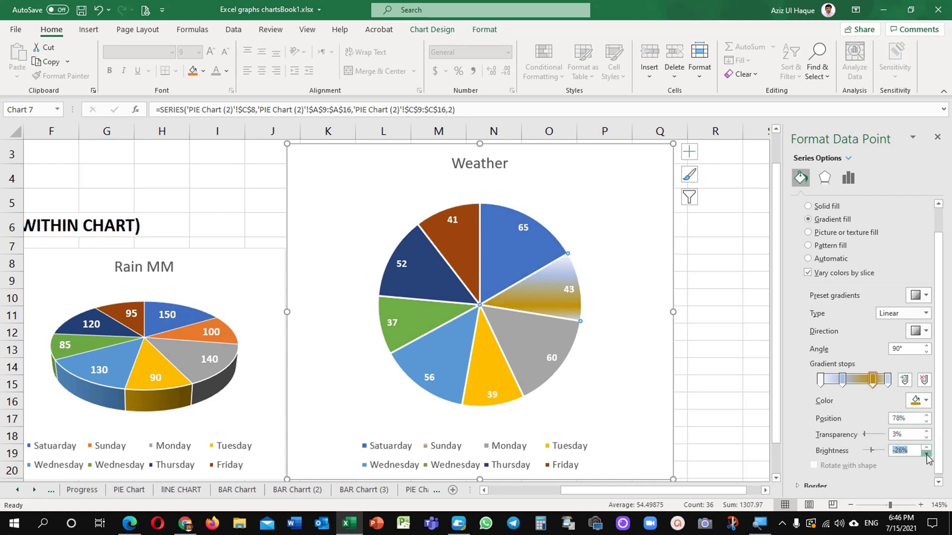
{"action": "left_click", "coordinate": [926, 454]}
{"action": "left_click", "coordinate": [926, 454]}
{"action": "left_click", "coordinate": [926, 454]}
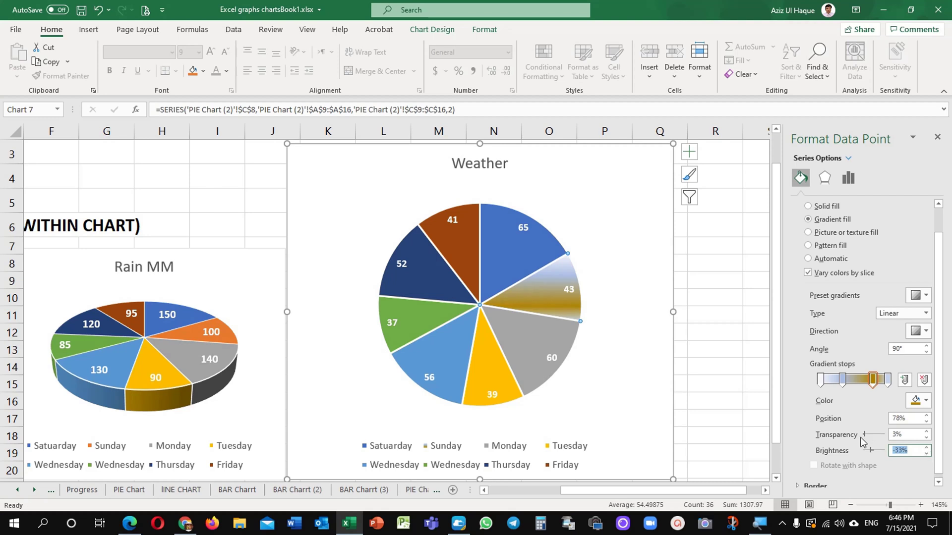
Give the Sunday slice of the Weather pie a solid line border and deselect the slice
{"action": "scroll", "coordinate": [863, 441], "scroll_direction": "down", "scroll_amount": 1}
{"action": "left_click", "coordinate": [800, 483]}
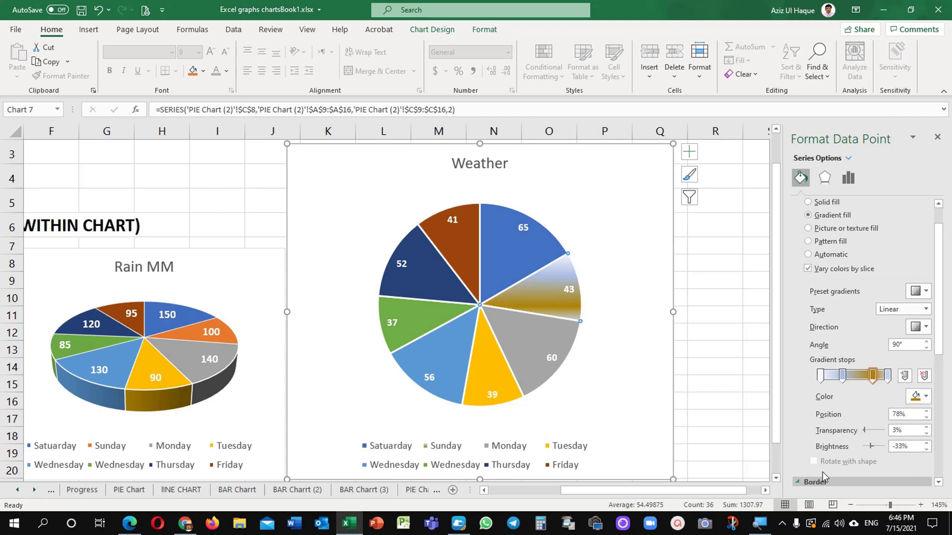
{"action": "scroll", "coordinate": [839, 403], "scroll_direction": "down", "scroll_amount": 4}
{"action": "scroll", "coordinate": [846, 416], "scroll_direction": "down", "scroll_amount": 2}
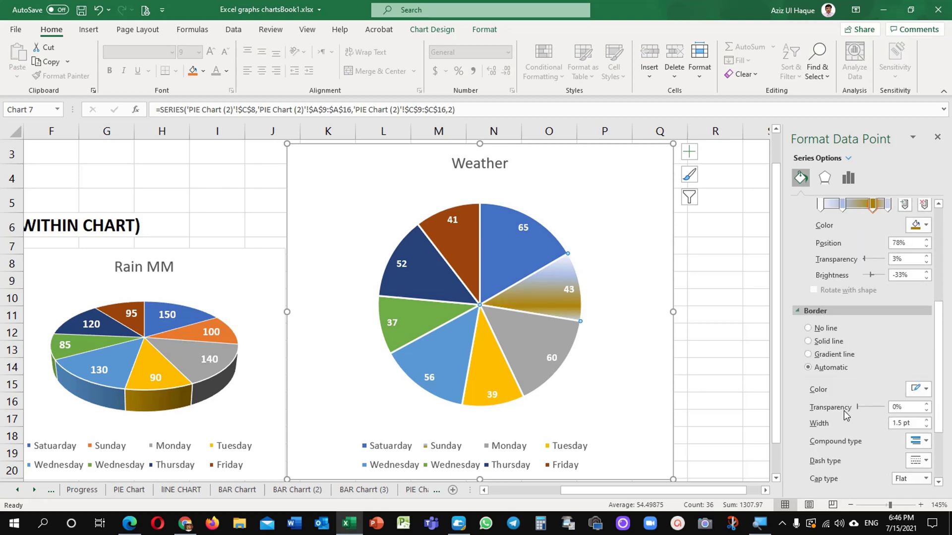
{"action": "left_click", "coordinate": [832, 343]}
{"action": "left_click", "coordinate": [641, 296]}
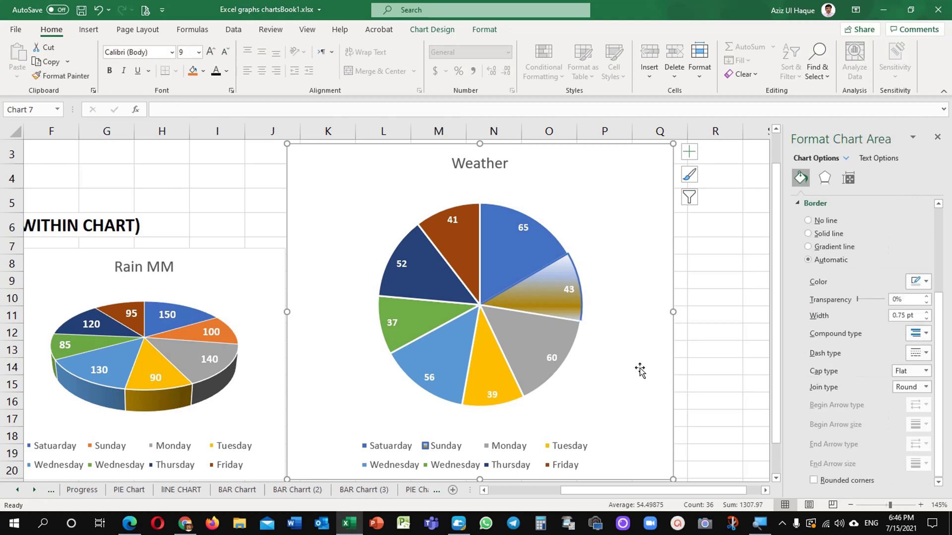
Apply an outer shadow preset offset to the right to the whole Weather pie series
{"action": "left_click", "coordinate": [552, 304]}
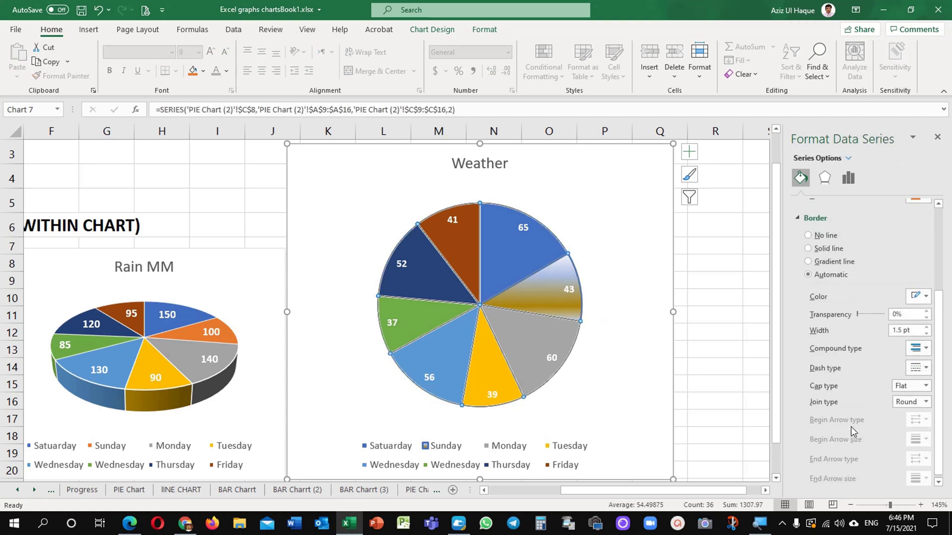
{"action": "left_click", "coordinate": [824, 178]}
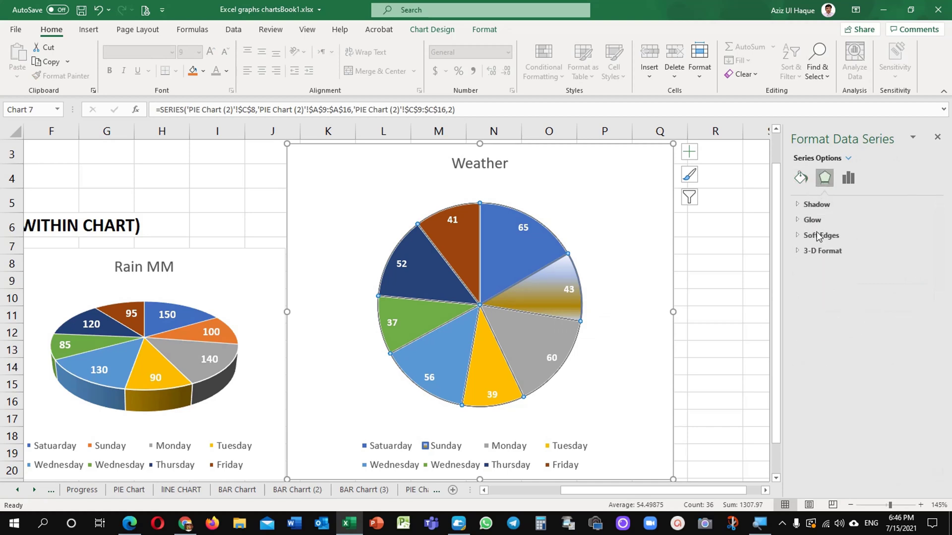
{"action": "left_click", "coordinate": [796, 205]}
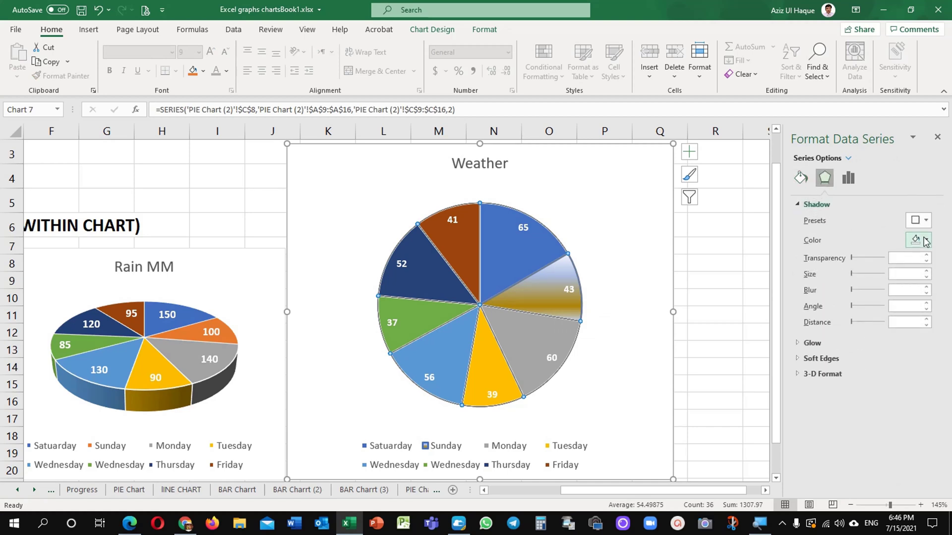
{"action": "left_click", "coordinate": [925, 221]}
{"action": "left_click", "coordinate": [856, 353]}
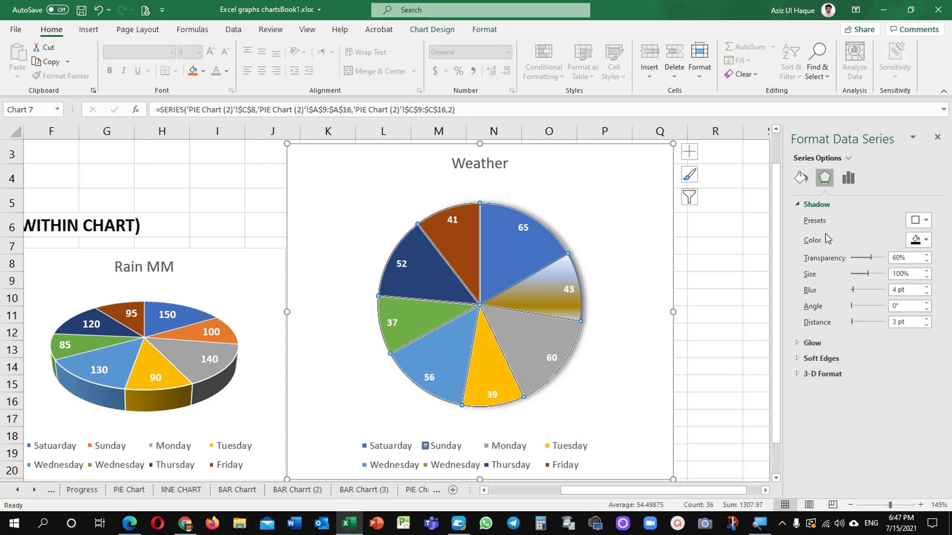
Rotate the Weather pie by setting the angle of its first slice to 20°
{"action": "left_click", "coordinate": [848, 177]}
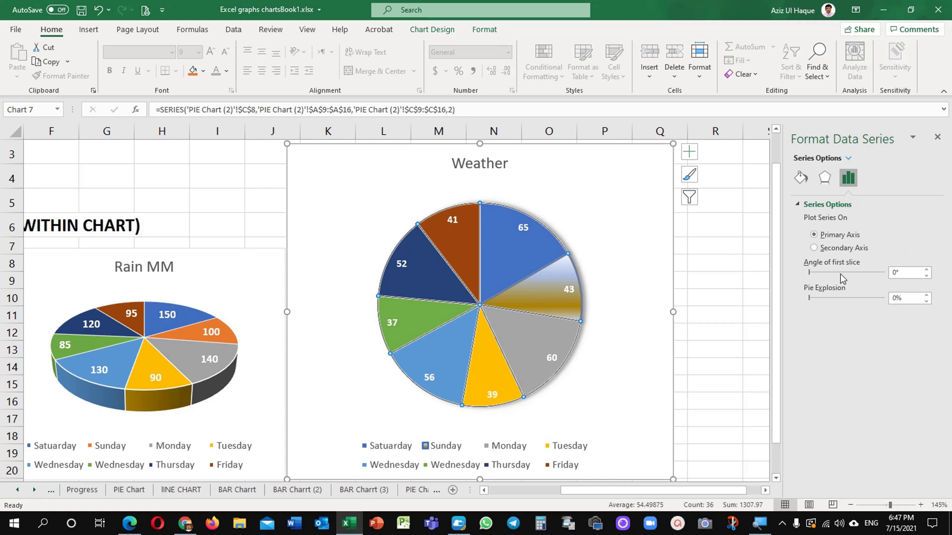
{"action": "left_click", "coordinate": [926, 270]}
{"action": "left_click", "coordinate": [926, 270]}
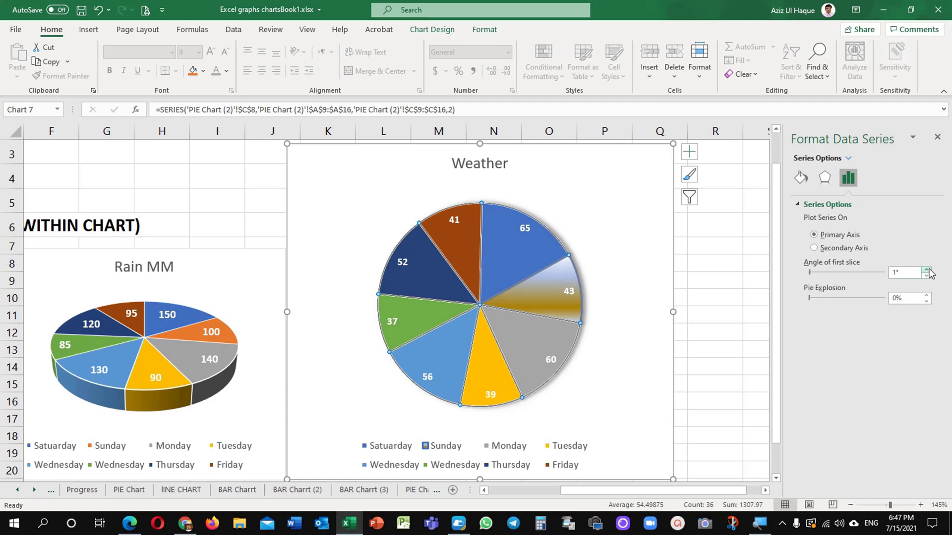
{"action": "left_click", "coordinate": [926, 270]}
{"action": "left_click", "coordinate": [926, 271]}
{"action": "left_click", "coordinate": [926, 270]}
{"action": "left_click", "coordinate": [925, 270]}
{"action": "left_click", "coordinate": [926, 270]}
{"action": "left_click", "coordinate": [926, 270]}
{"action": "left_click", "coordinate": [926, 270]}
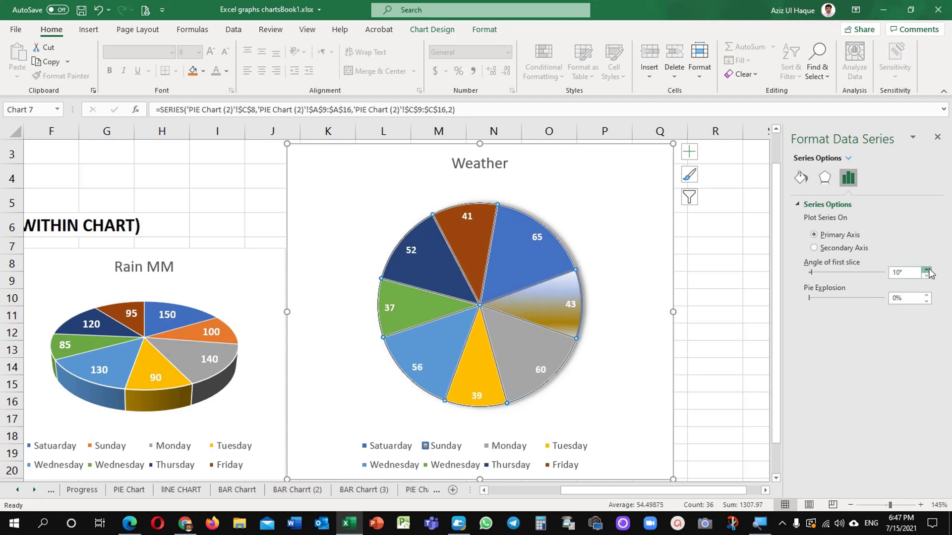
{"action": "left_click", "coordinate": [926, 270]}
{"action": "left_click", "coordinate": [926, 270]}
{"action": "left_click", "coordinate": [926, 270]}
{"action": "left_click", "coordinate": [926, 271]}
{"action": "left_click", "coordinate": [926, 270]}
{"action": "left_click", "coordinate": [926, 270]}
{"action": "left_click", "coordinate": [926, 271]}
{"action": "left_click", "coordinate": [926, 270]}
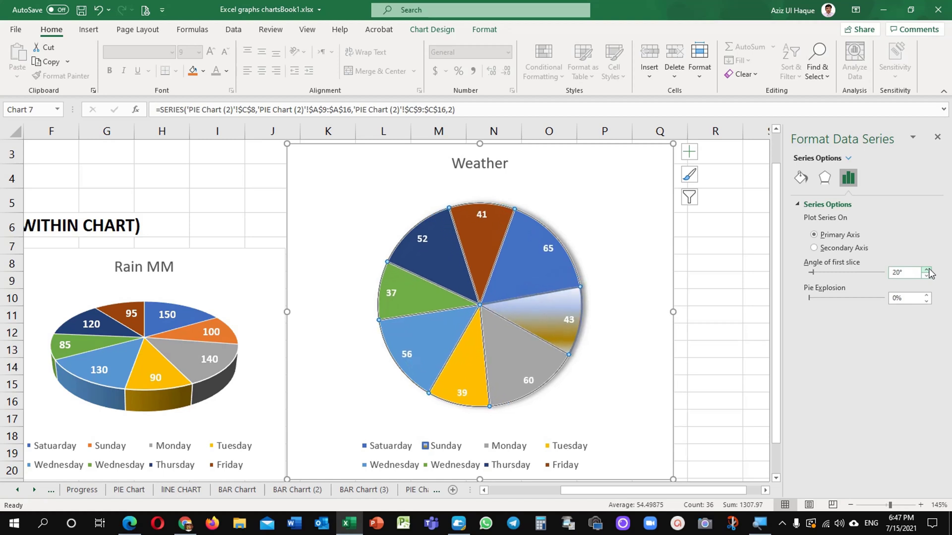
Rotate the Weather pie further by setting the angle of its first slice to 25°
{"action": "left_click", "coordinate": [925, 270]}
{"action": "left_click", "coordinate": [926, 270]}
{"action": "left_click", "coordinate": [926, 270]}
{"action": "left_click", "coordinate": [926, 270]}
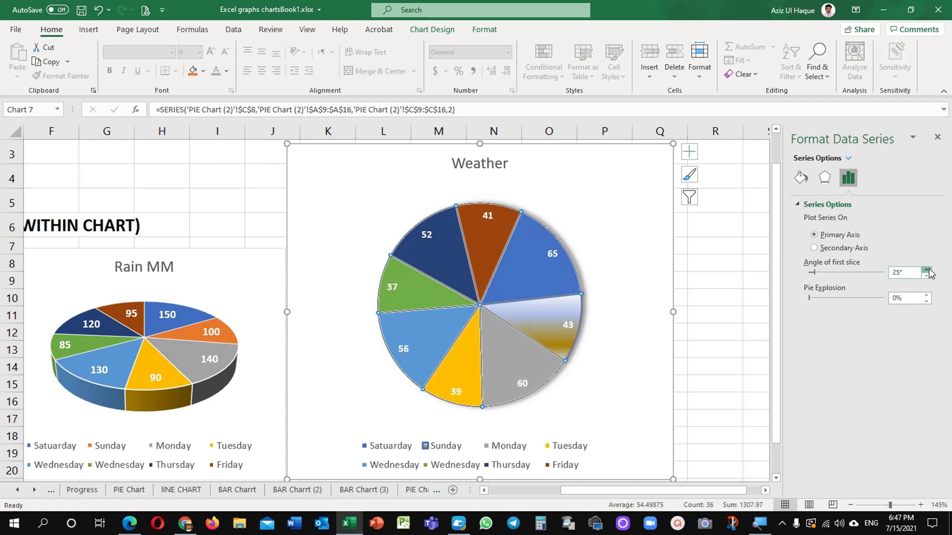
Spread the Weather pie's slices apart with a pie explosion of 26% and deselect the chart
{"action": "left_click", "coordinate": [926, 296]}
{"action": "left_click", "coordinate": [926, 296]}
{"action": "left_click", "coordinate": [926, 296]}
{"action": "left_click", "coordinate": [926, 296]}
{"action": "left_click", "coordinate": [926, 296]}
{"action": "left_click", "coordinate": [926, 295]}
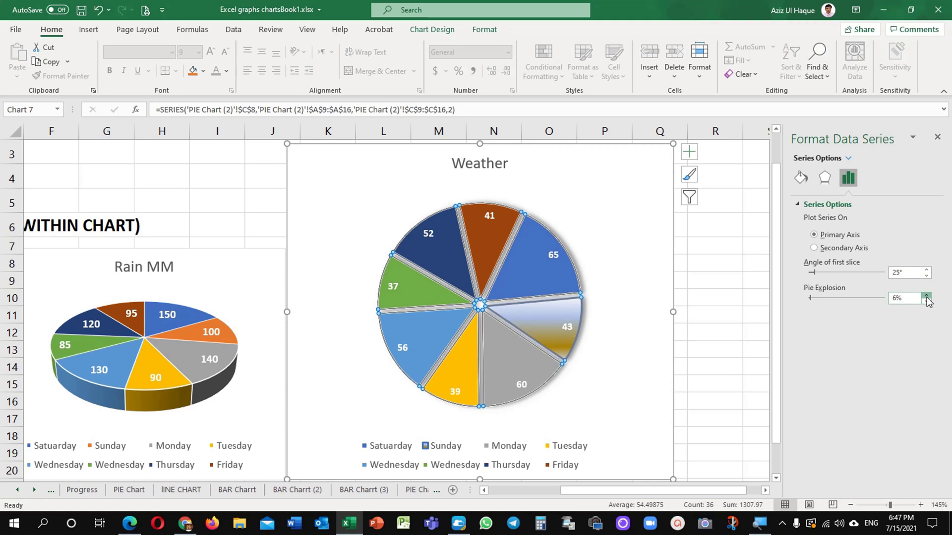
{"action": "left_click", "coordinate": [926, 296]}
{"action": "left_click", "coordinate": [926, 296]}
{"action": "left_click", "coordinate": [926, 296]}
{"action": "left_click", "coordinate": [926, 296]}
{"action": "left_click", "coordinate": [926, 296]}
{"action": "left_click", "coordinate": [926, 296]}
{"action": "left_click", "coordinate": [926, 296]}
{"action": "left_click", "coordinate": [926, 296]}
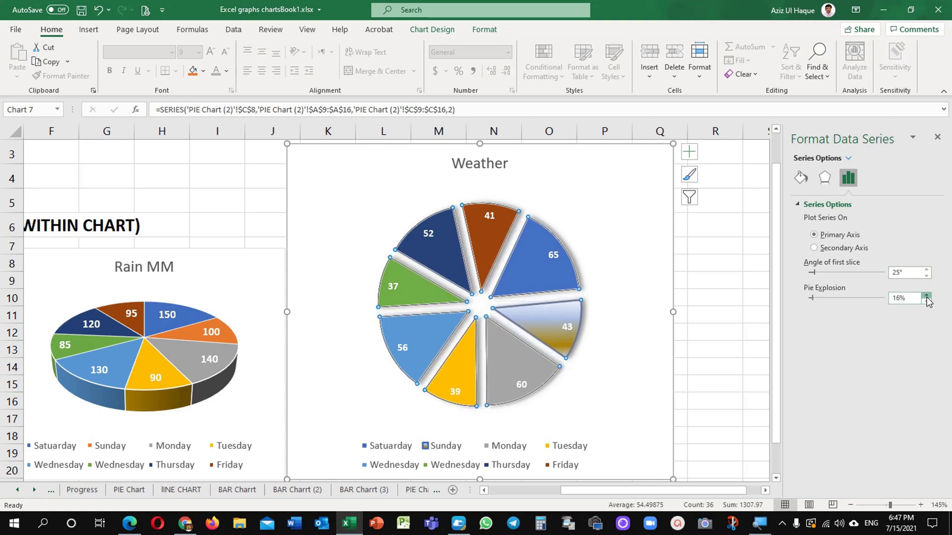
{"action": "left_click", "coordinate": [926, 296]}
{"action": "left_click", "coordinate": [926, 296]}
{"action": "left_click", "coordinate": [926, 296]}
{"action": "left_click", "coordinate": [926, 296]}
{"action": "left_click", "coordinate": [926, 296]}
{"action": "left_click", "coordinate": [926, 296]}
{"action": "left_click", "coordinate": [926, 296]}
{"action": "left_click", "coordinate": [926, 296]}
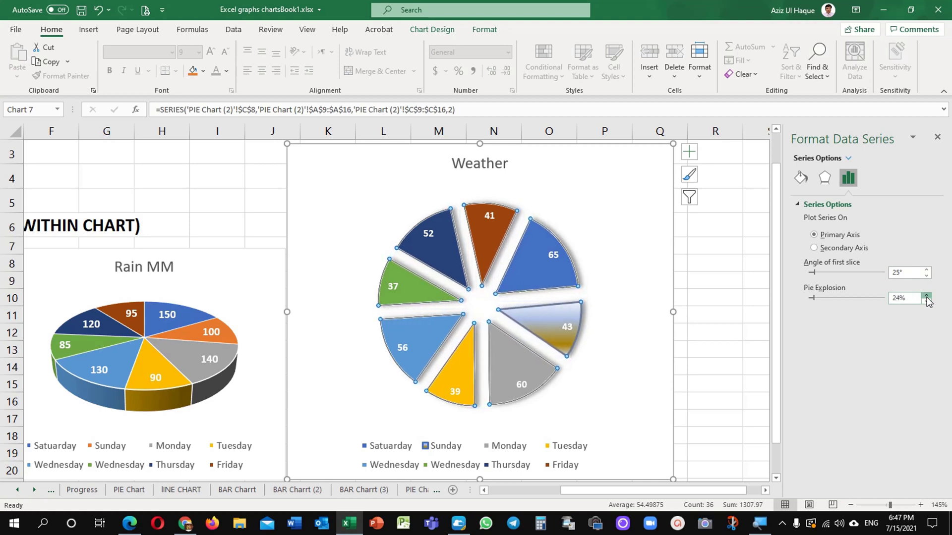
{"action": "left_click", "coordinate": [926, 295]}
{"action": "left_click", "coordinate": [926, 296]}
{"action": "left_click", "coordinate": [703, 345]}
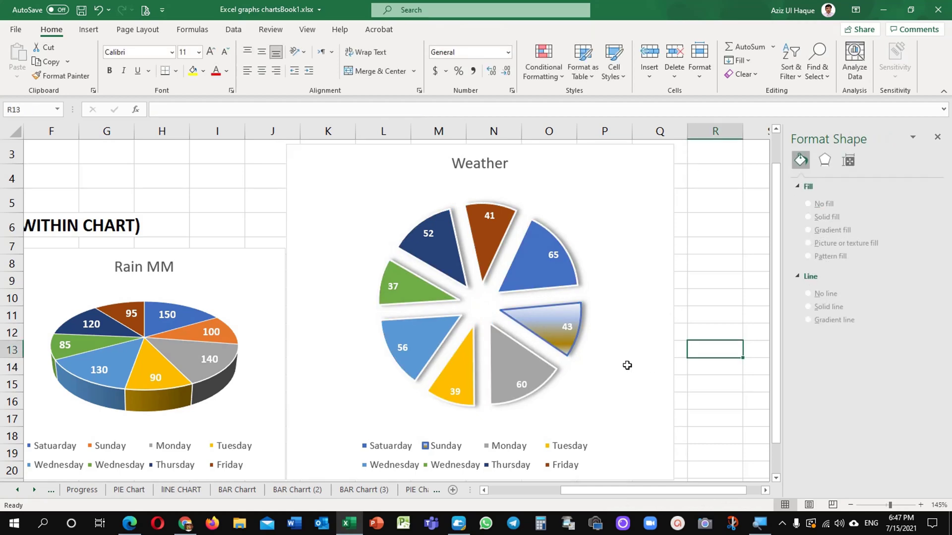
Select the Weather pie's data labels, review their size, effects and fill settings, and open their label content options
{"action": "scroll", "coordinate": [627, 365], "scroll_direction": "down", "scroll_amount": 4}
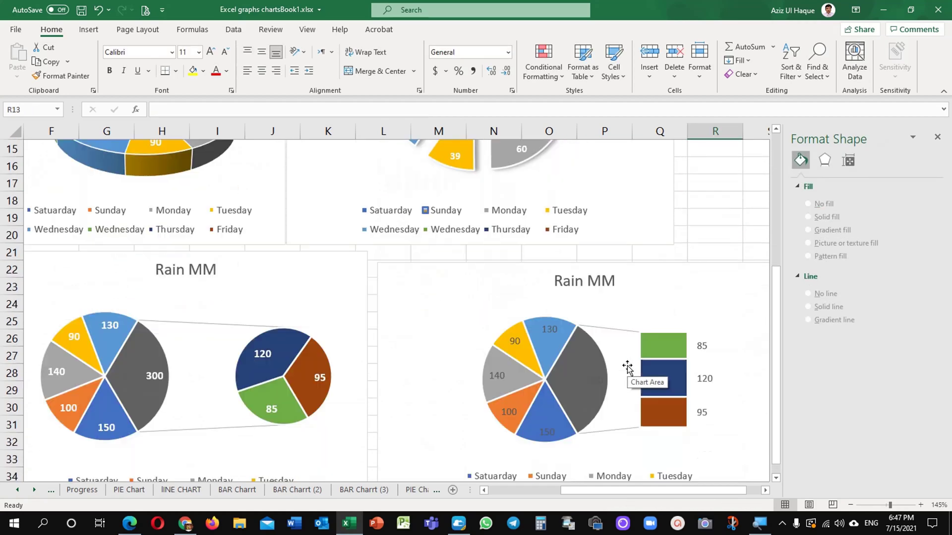
{"action": "scroll", "coordinate": [627, 367], "scroll_direction": "up", "scroll_amount": 5}
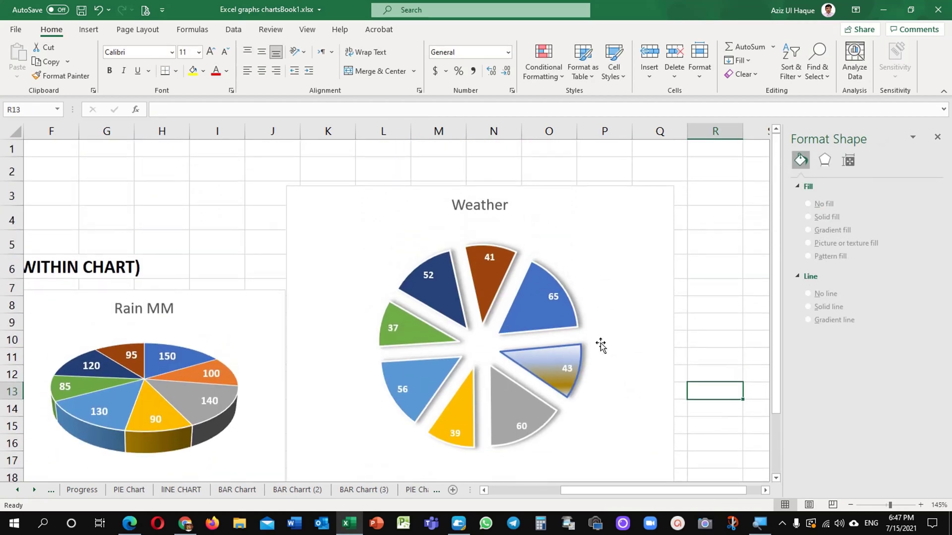
{"action": "left_click", "coordinate": [548, 313]}
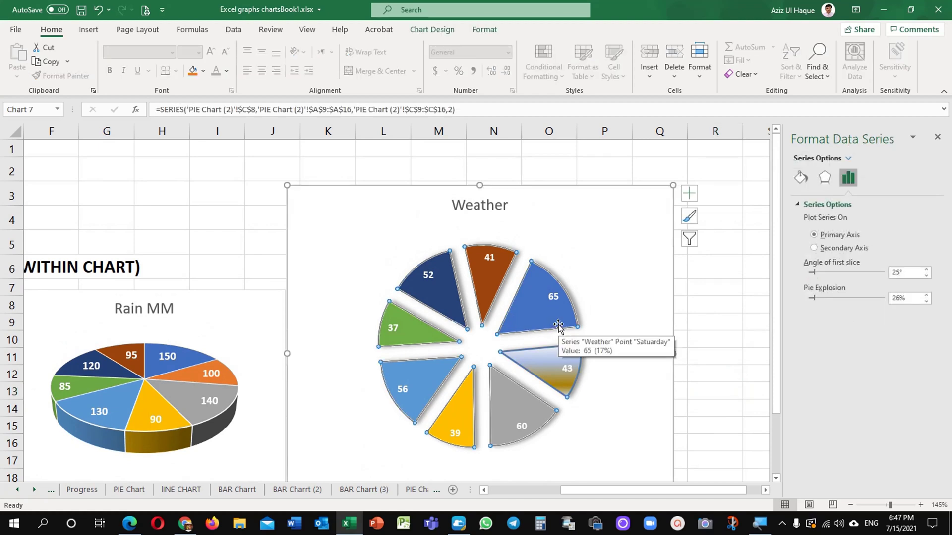
{"action": "left_click", "coordinate": [550, 298]}
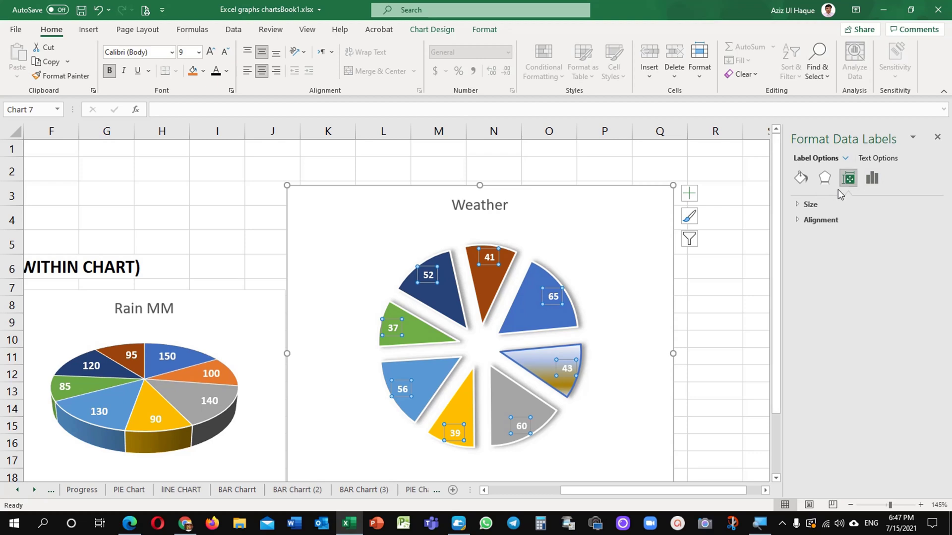
{"action": "left_click", "coordinate": [800, 205]}
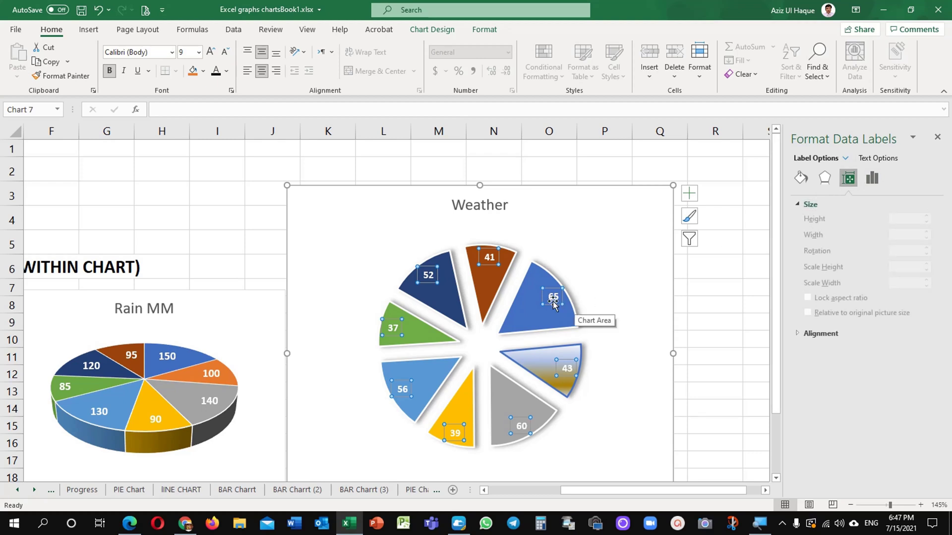
{"action": "left_click", "coordinate": [824, 179]}
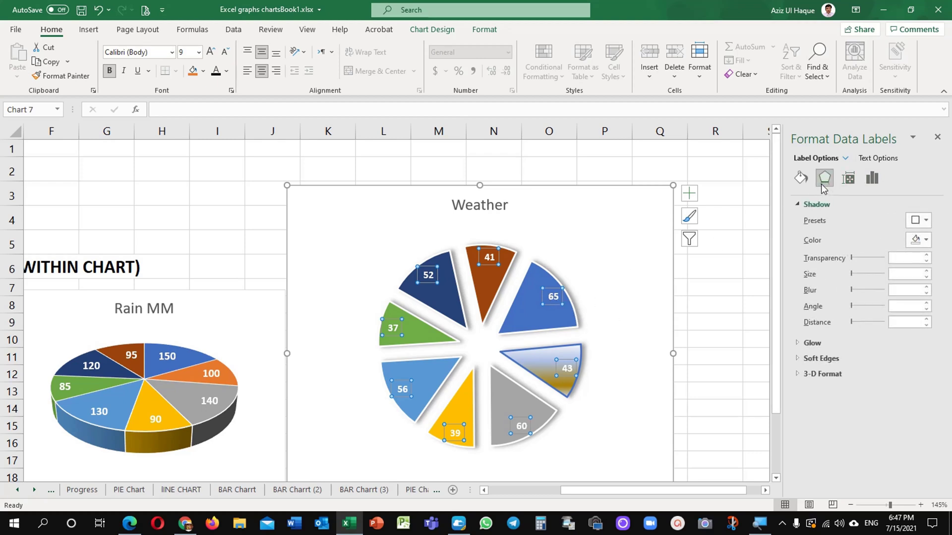
{"action": "left_click", "coordinate": [798, 182]}
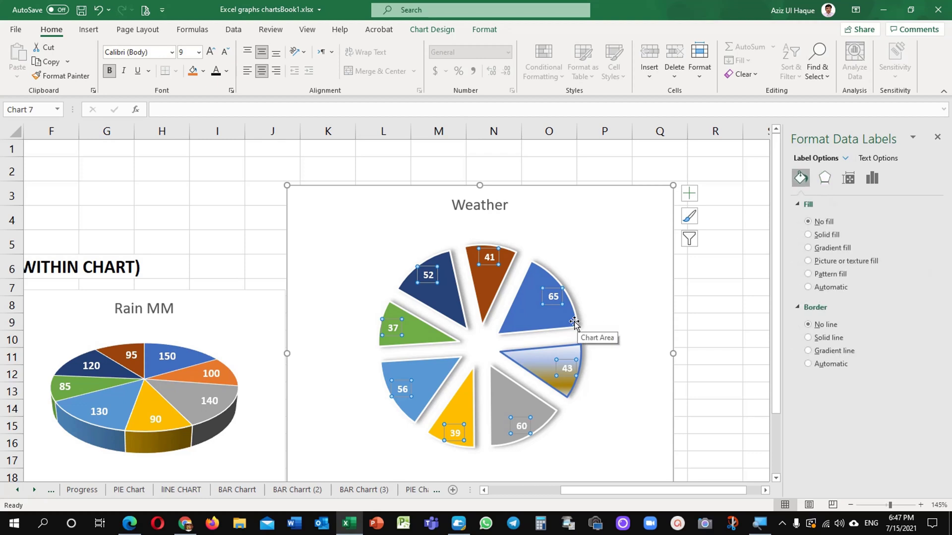
{"action": "right_click", "coordinate": [556, 302]}
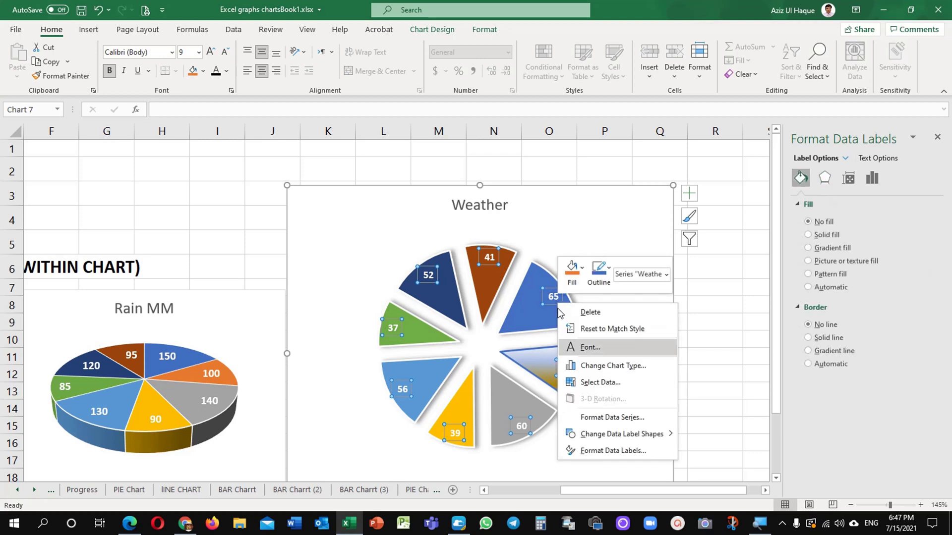
{"action": "left_click", "coordinate": [599, 444]}
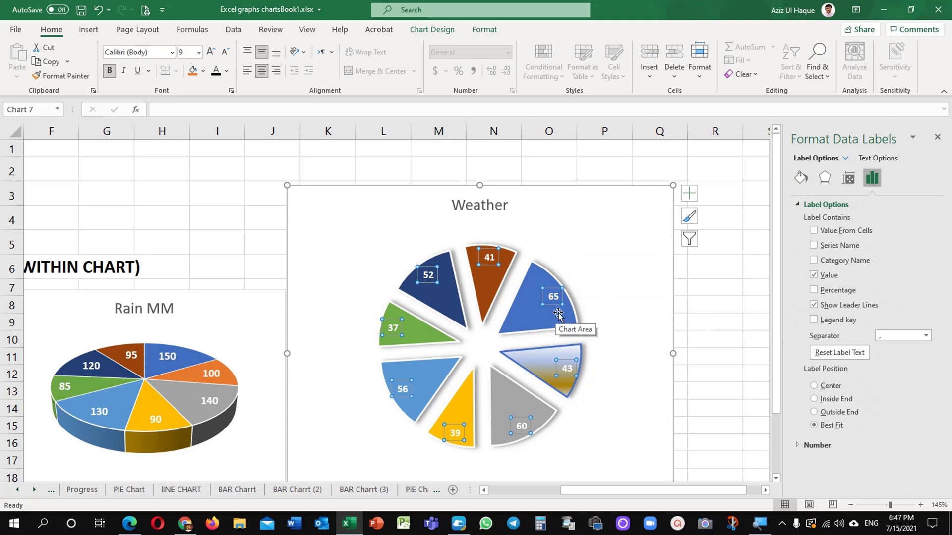
Try adding the category name and the series name to the Weather pie's data labels, removing each again
{"action": "left_click", "coordinate": [841, 263]}
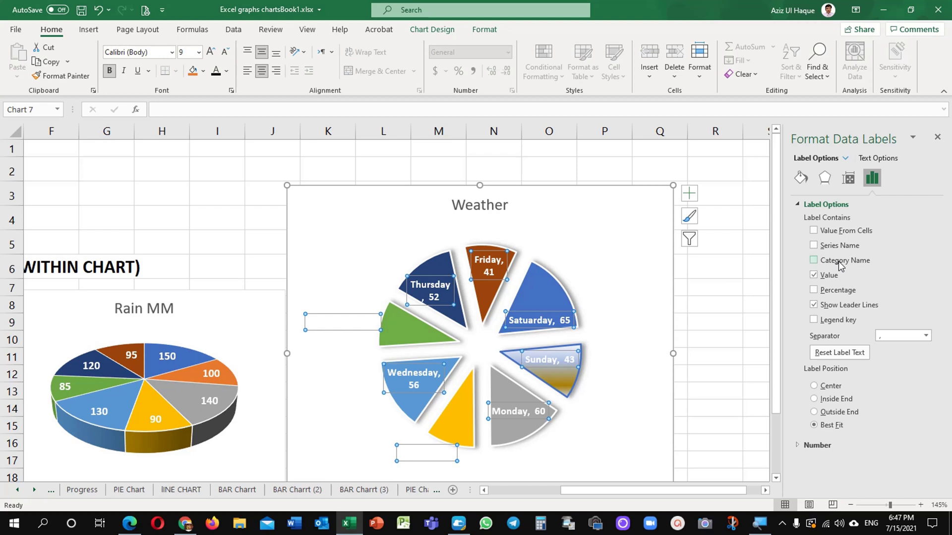
{"action": "left_click", "coordinate": [838, 247]}
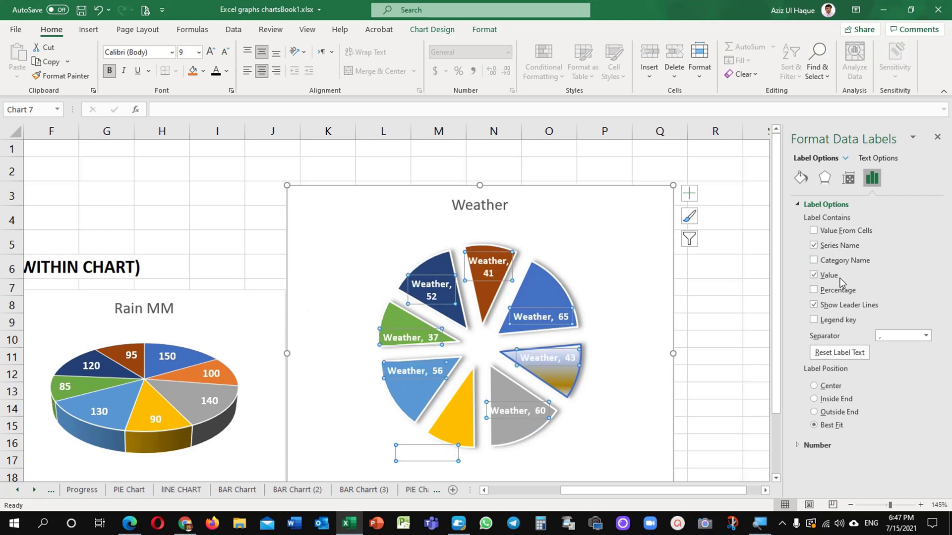
{"action": "left_click", "coordinate": [839, 247]}
Try showing percentages in the Weather pie's data labels and toggling leader lines, restoring both settings
{"action": "left_click", "coordinate": [838, 293]}
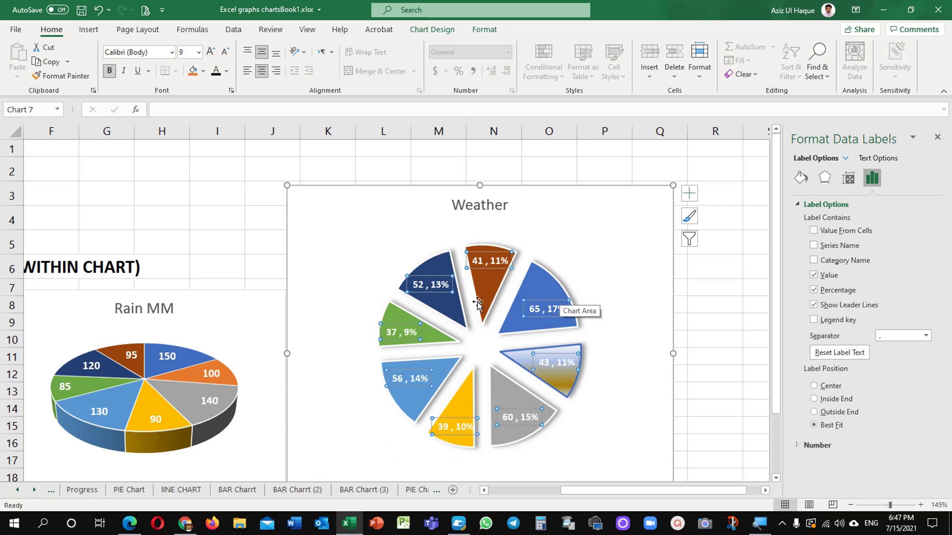
{"action": "left_click", "coordinate": [844, 306]}
{"action": "left_click", "coordinate": [845, 307]}
{"action": "left_click", "coordinate": [839, 294]}
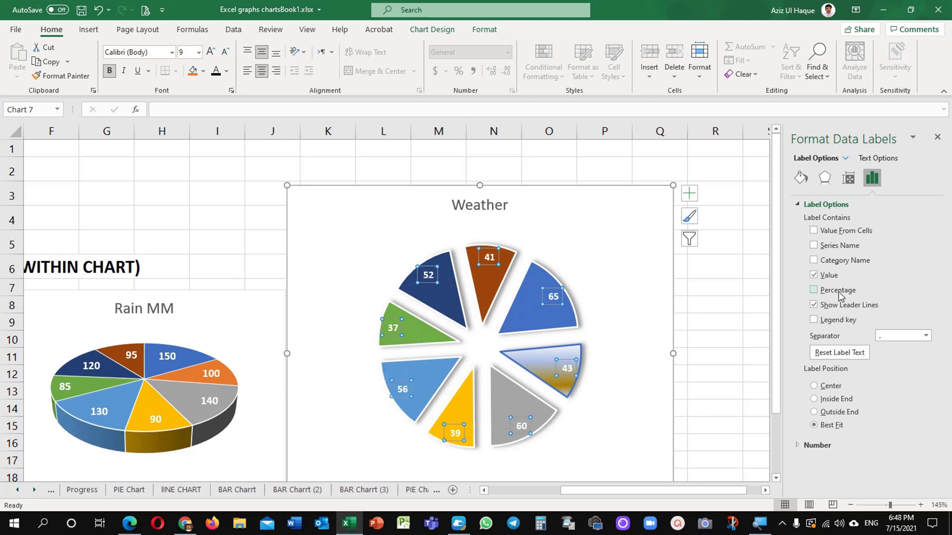
Try labelling the Weather slices with values from cells and with the series name, cancelling both, and deselect the chart
{"action": "left_click", "coordinate": [841, 233]}
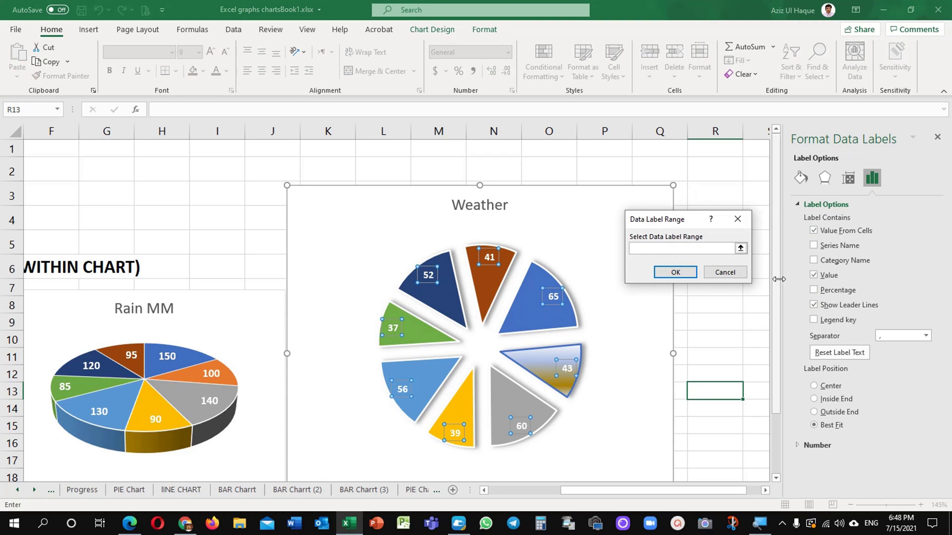
{"action": "left_click", "coordinate": [739, 274]}
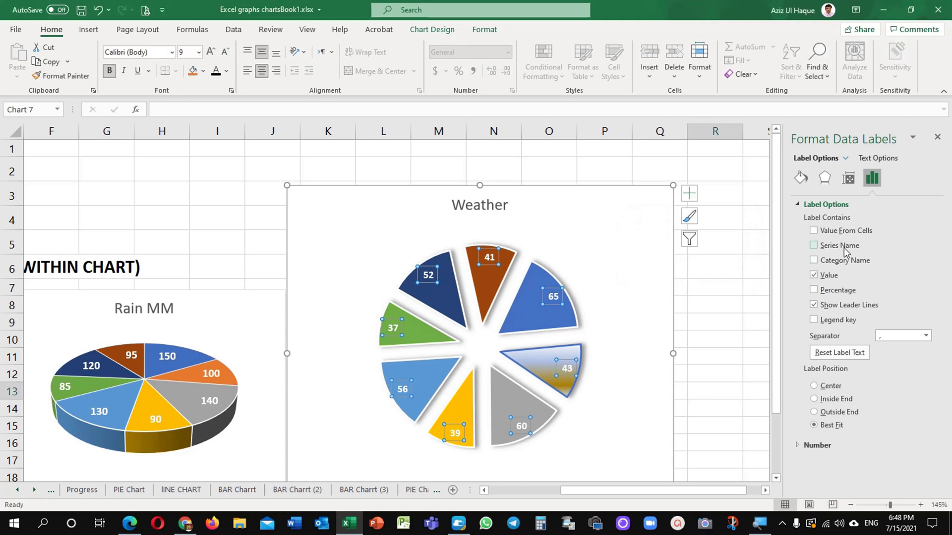
{"action": "left_click", "coordinate": [844, 248]}
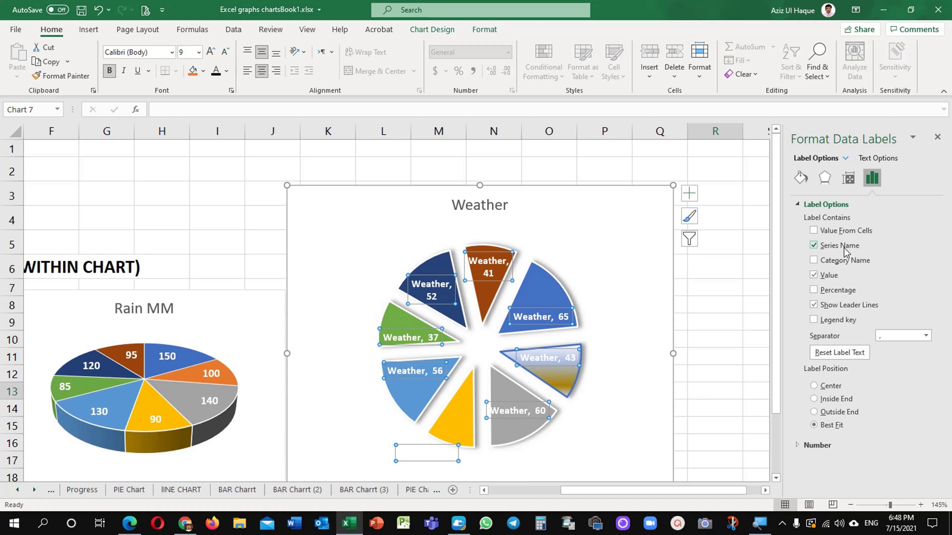
{"action": "left_click", "coordinate": [844, 247]}
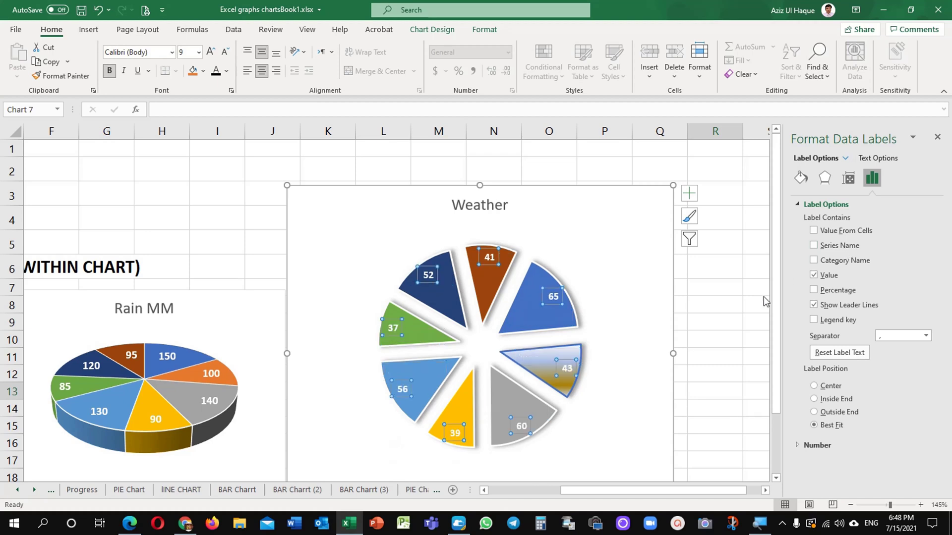
{"action": "left_click", "coordinate": [719, 323]}
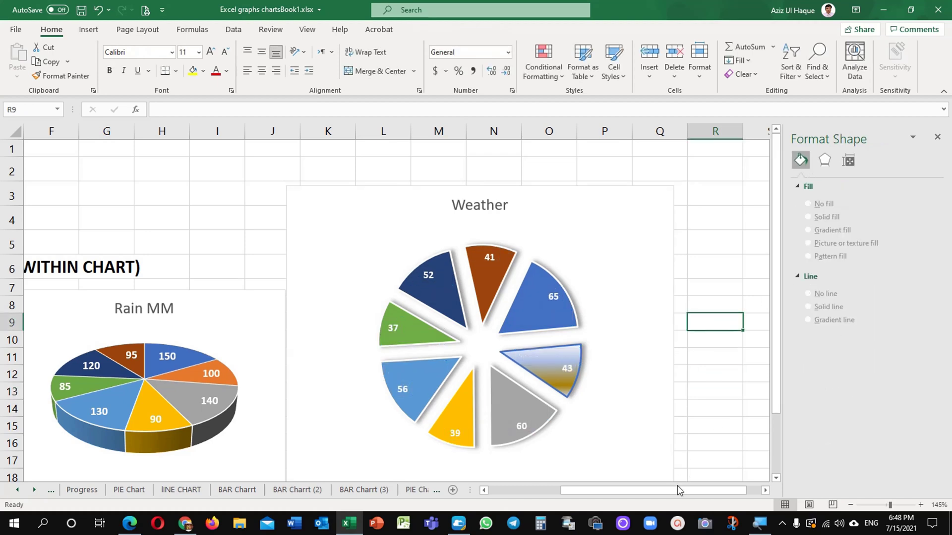
Return to the chart type list and select the DOUGHNUT CHART (CHART WITHIN CHART) entry in cell B6
{"action": "left_click_drag", "start_coordinate": [677, 490], "coordinate": [576, 490]}
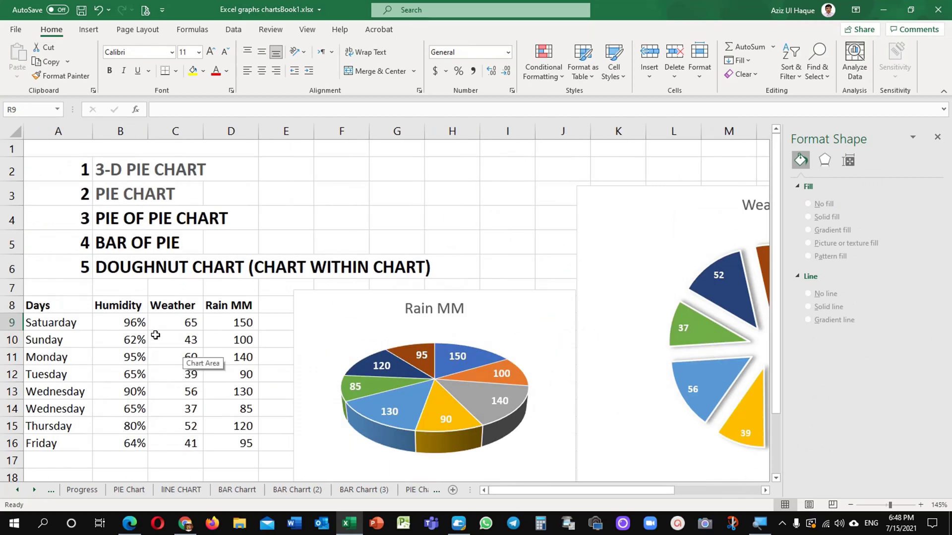
{"action": "left_click", "coordinate": [118, 273]}
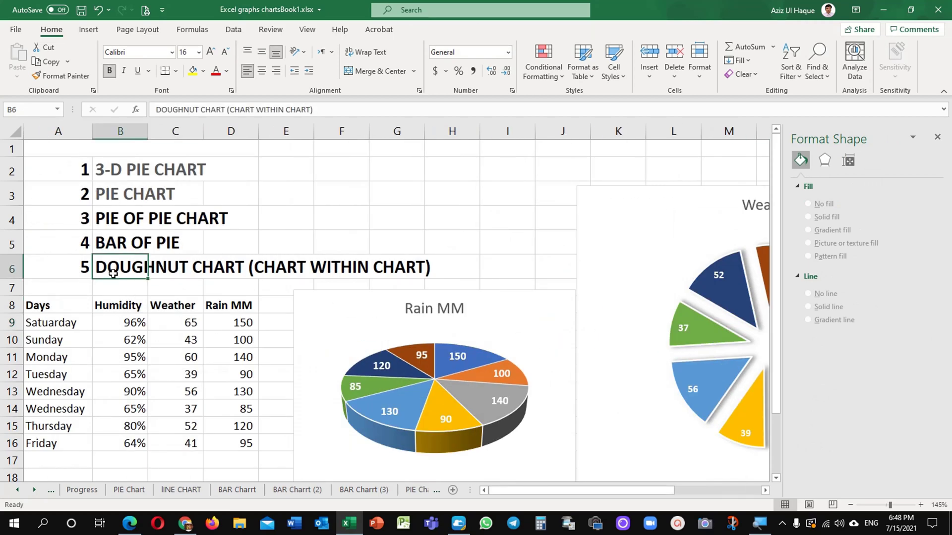
{"action": "left_click", "coordinate": [74, 268]}
{"action": "left_click_drag", "start_coordinate": [268, 266], "coordinate": [417, 258]}
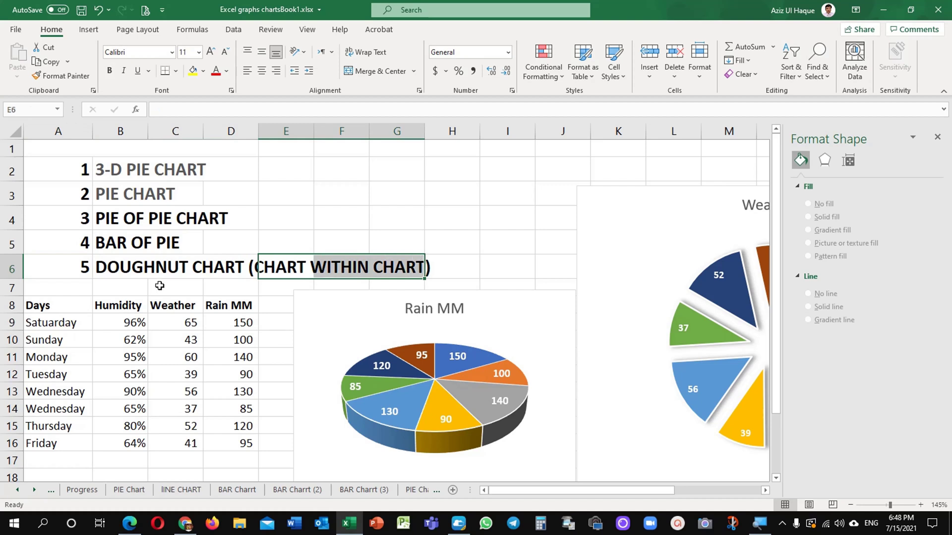
{"action": "left_click", "coordinate": [97, 266]}
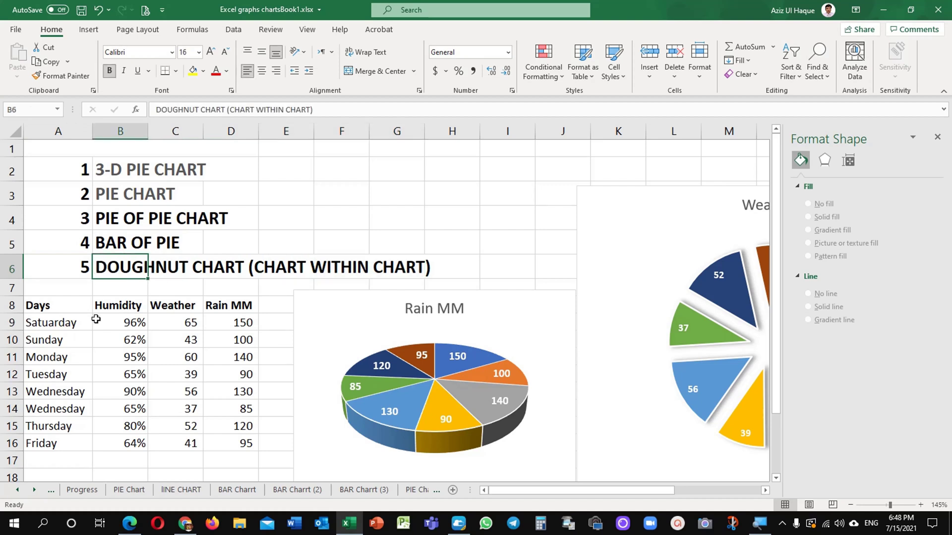